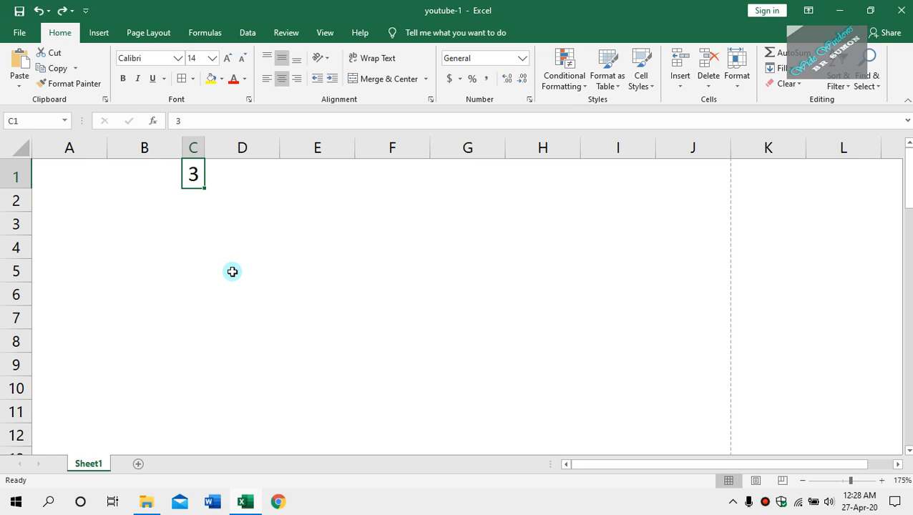
Delete the stray 3 from cell C1 and drag column C slightly wider
click(234, 191)
click(193, 178)
key(Delete)
drag(205, 148, 237, 144)
click(285, 223)
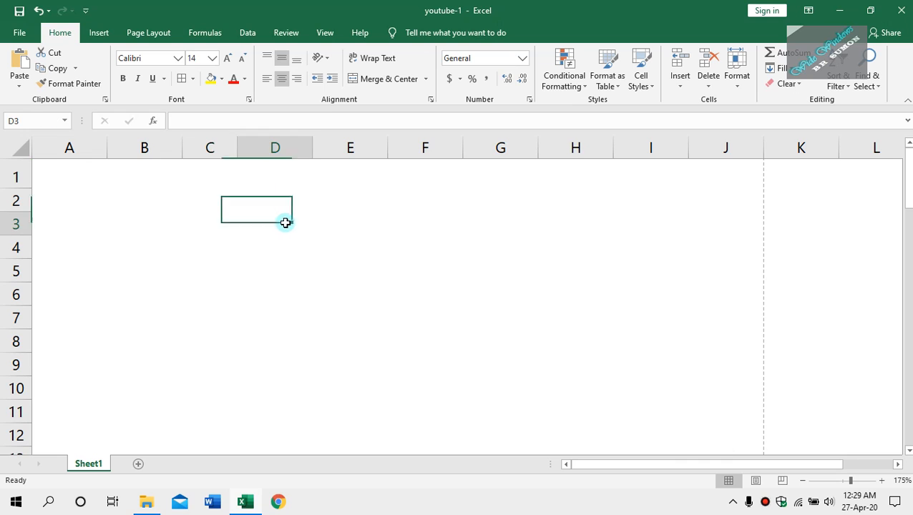
Select A5:F9 and apply All Borders to outline every cell
click(45, 272)
drag(45, 271, 390, 272)
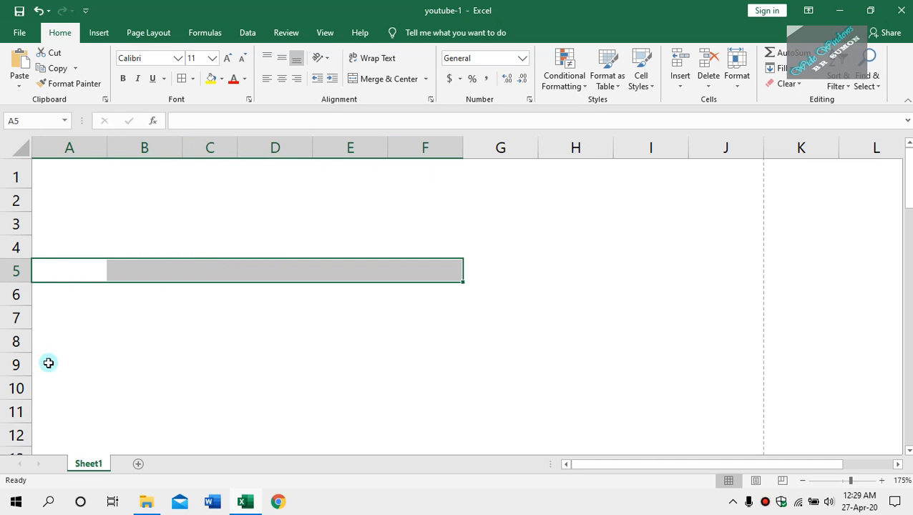
key(shift+Down)
key(shift+Down)
key(shift+Down)
key(shift+Down)
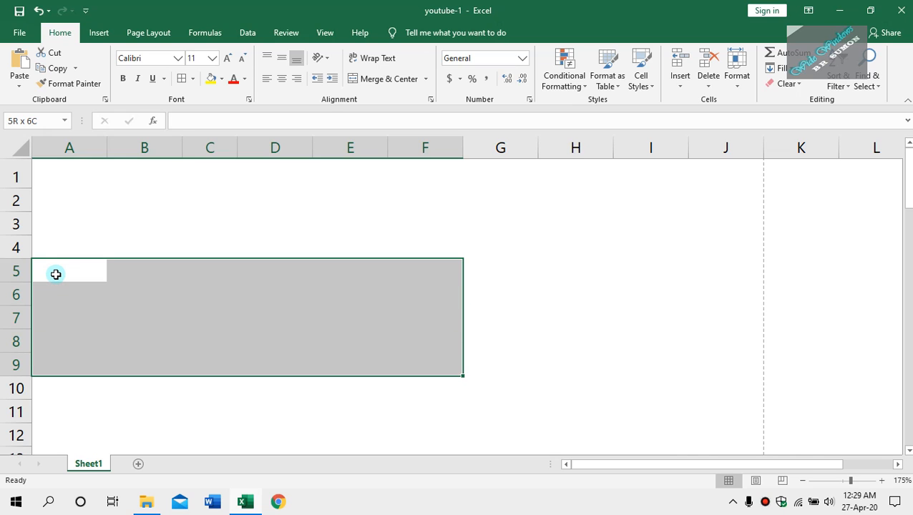
click(195, 80)
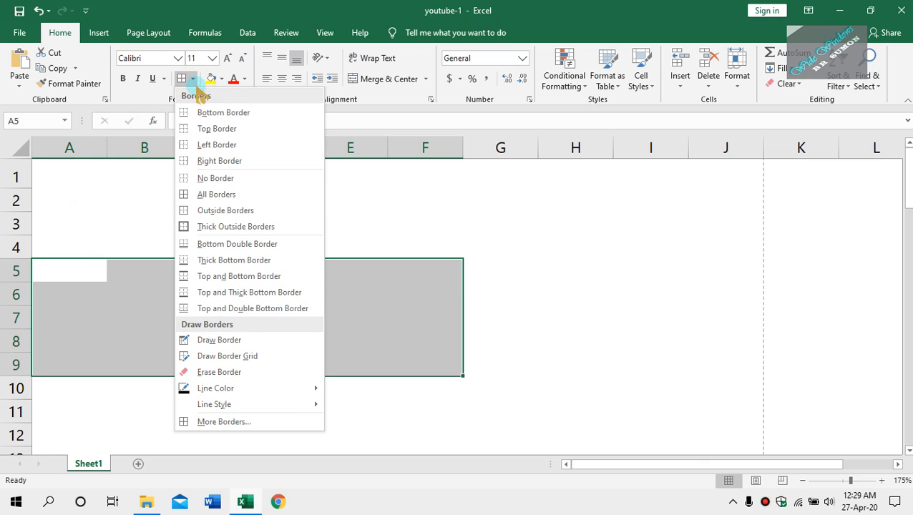
click(216, 194)
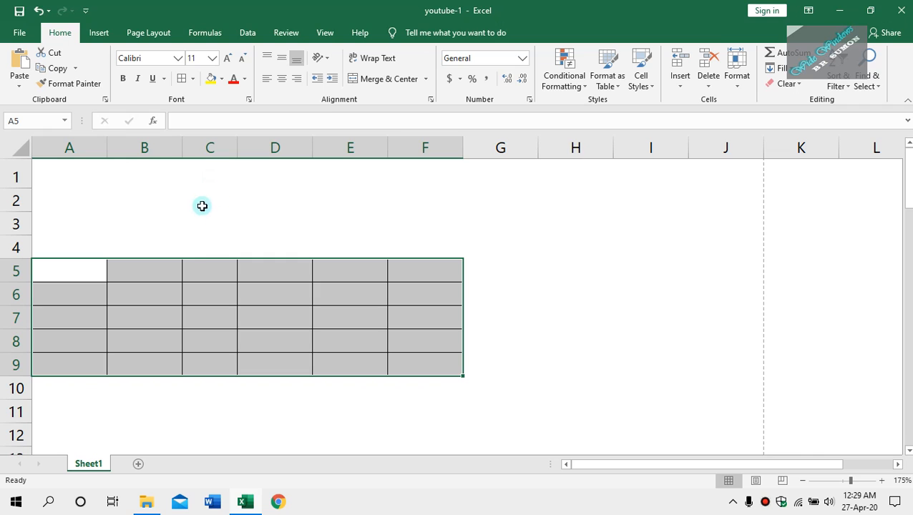
Deselect the range, ending with cell A5 selected
double_click(64, 274)
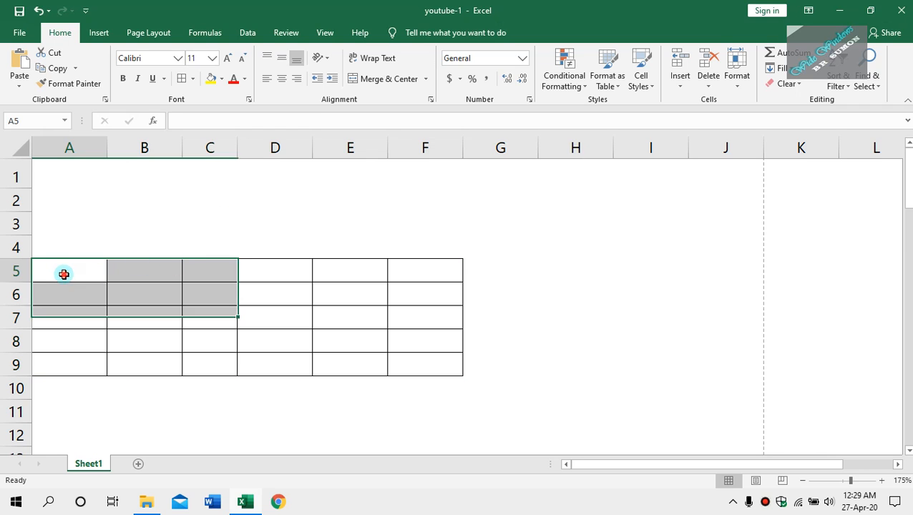
click(145, 273)
click(72, 271)
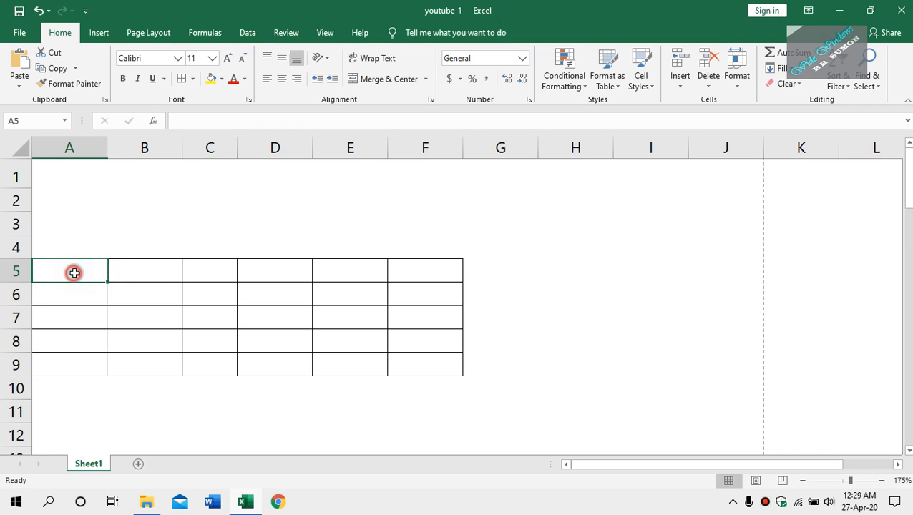
click(128, 275)
click(83, 275)
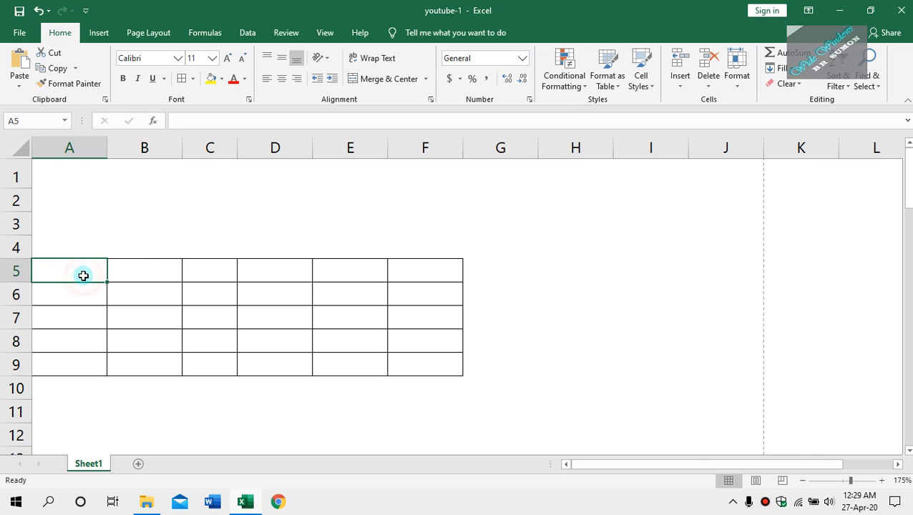
Select the entire sheet and apply the SutonnyMJ font
click(15, 149)
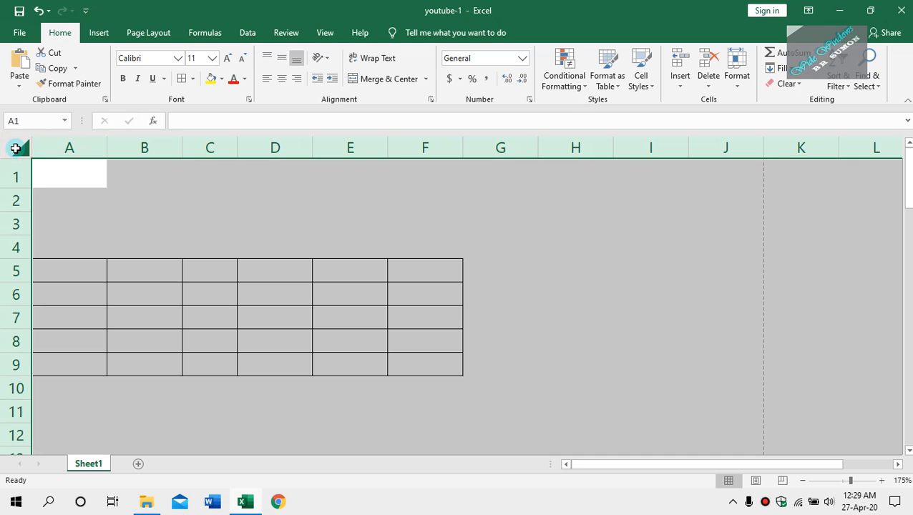
click(180, 218)
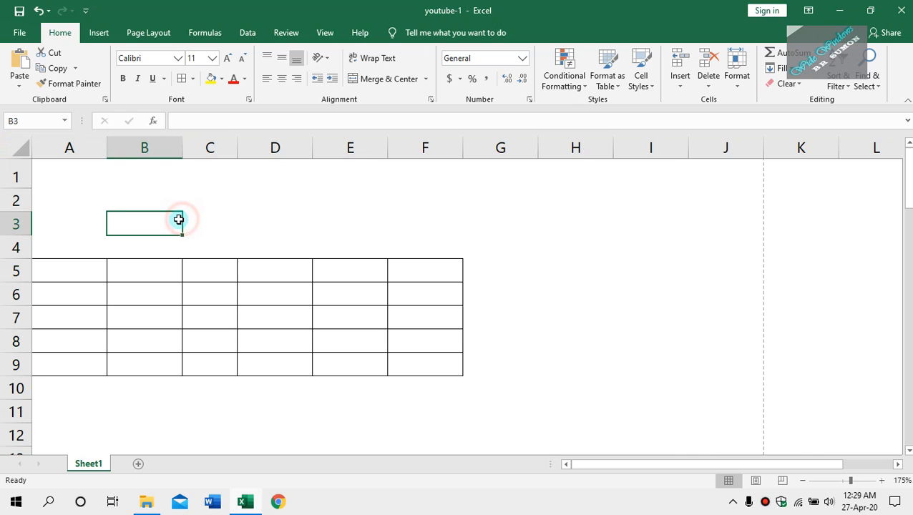
click(22, 149)
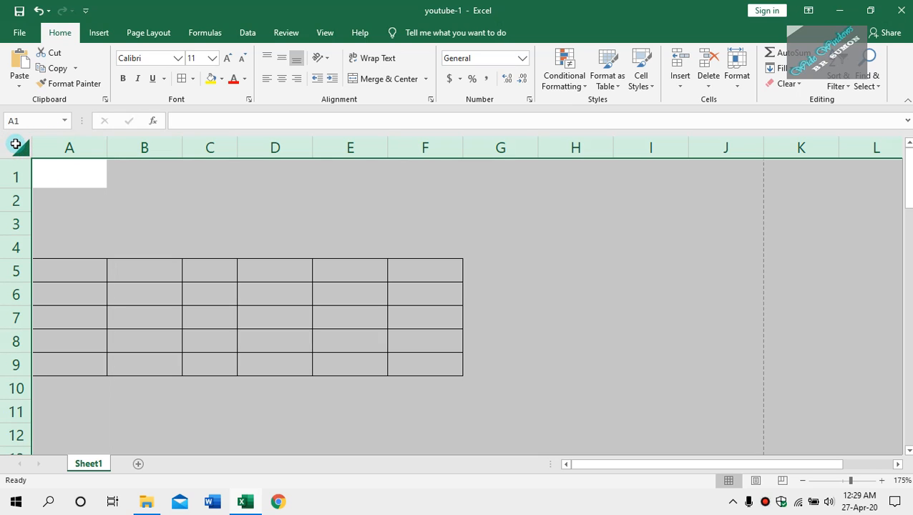
click(178, 58)
scroll(190, 233, down, 15)
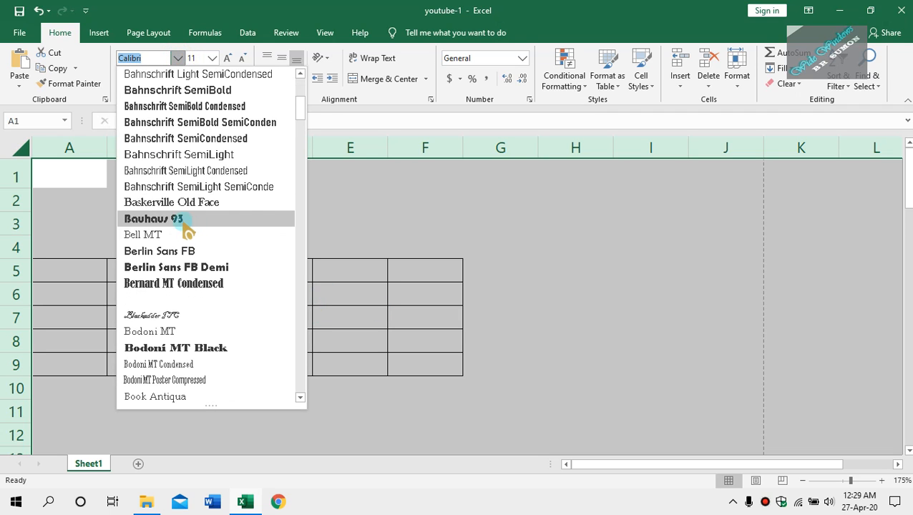
scroll(194, 237, down, 10)
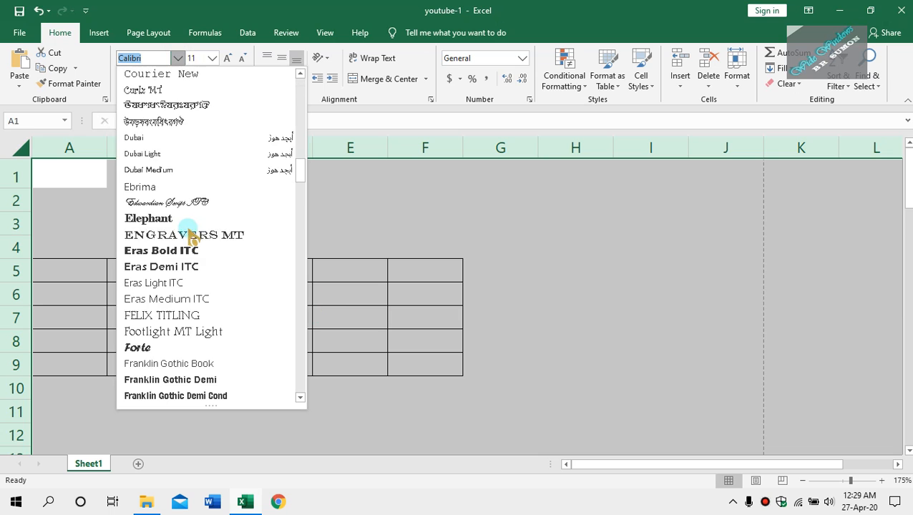
scroll(197, 236, down, 12)
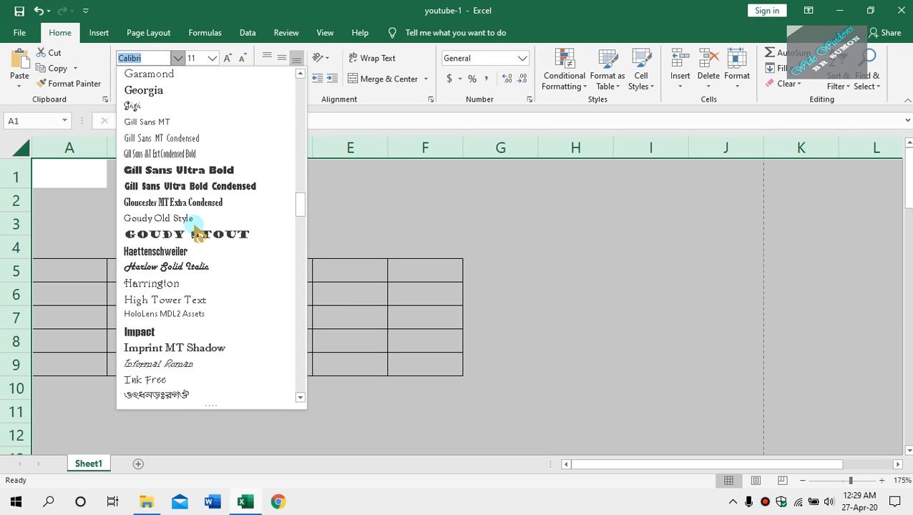
scroll(199, 232, down, 17)
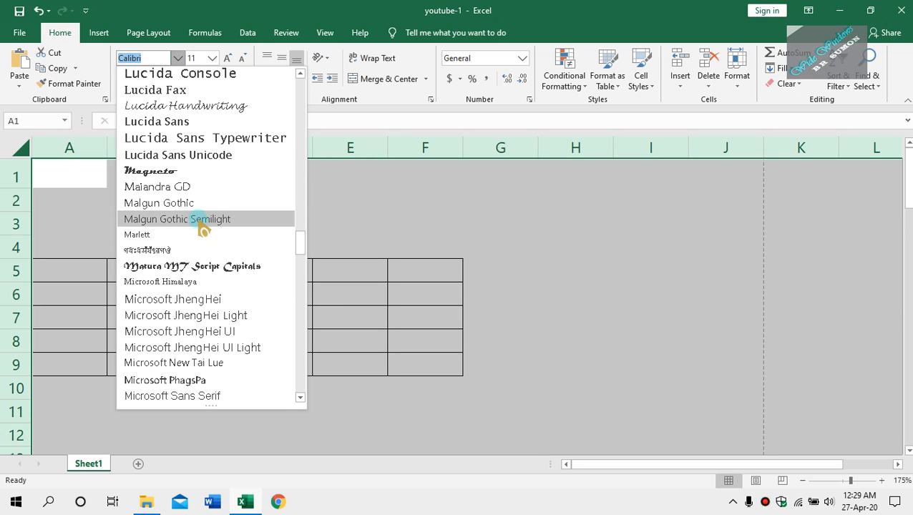
scroll(211, 231, down, 8)
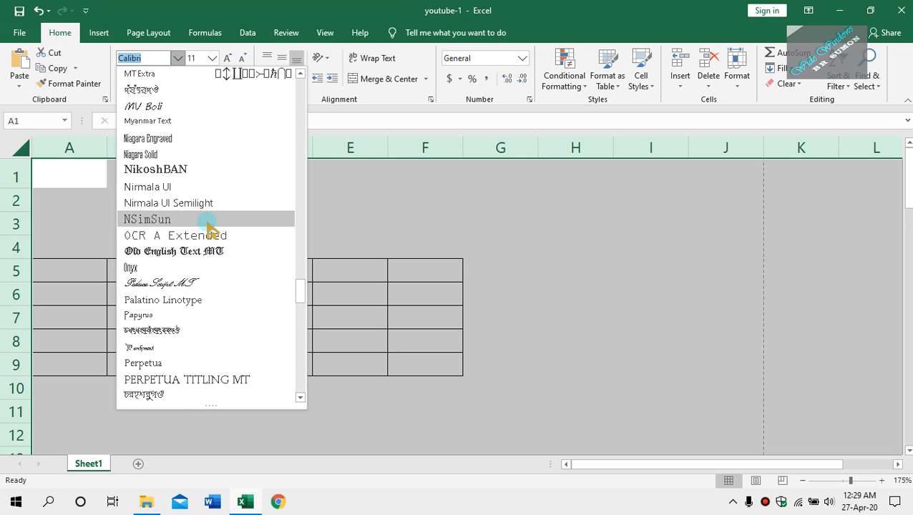
scroll(213, 230, down, 8)
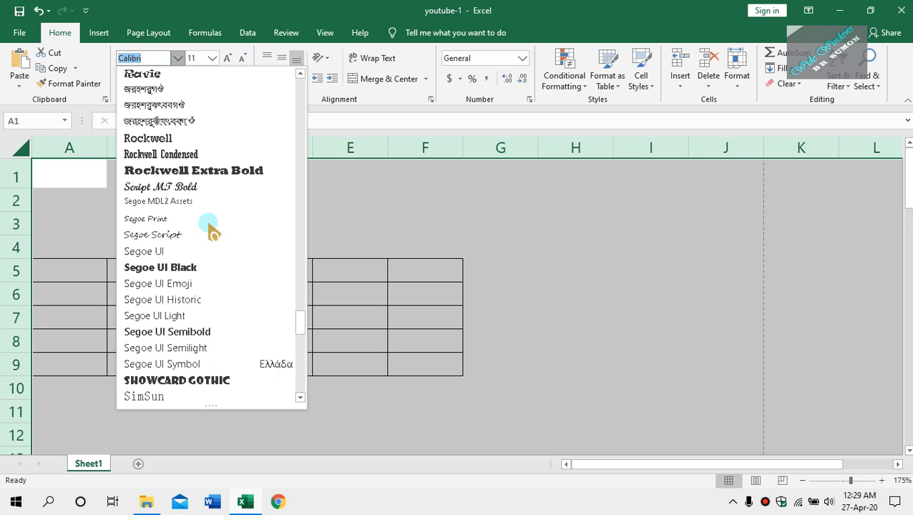
scroll(212, 233, down, 1)
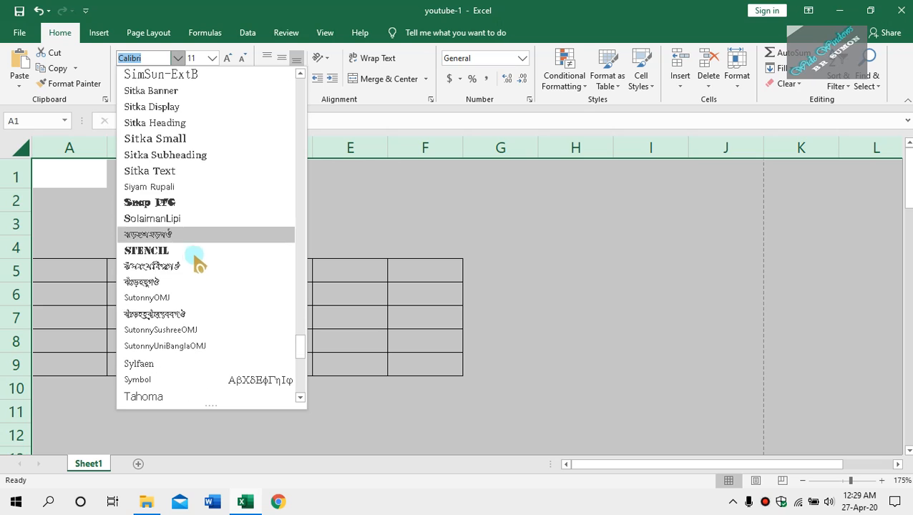
click(203, 283)
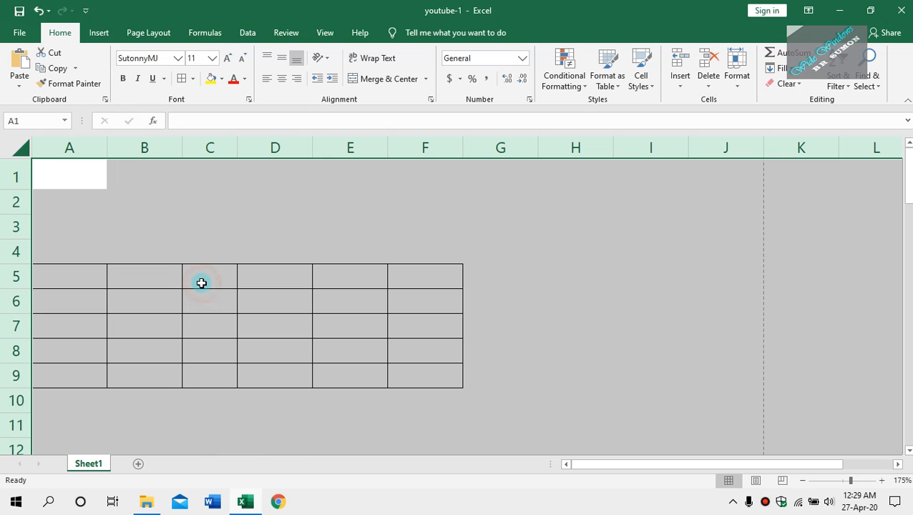
Set the sheet's font size to 14
click(197, 57)
text(1)
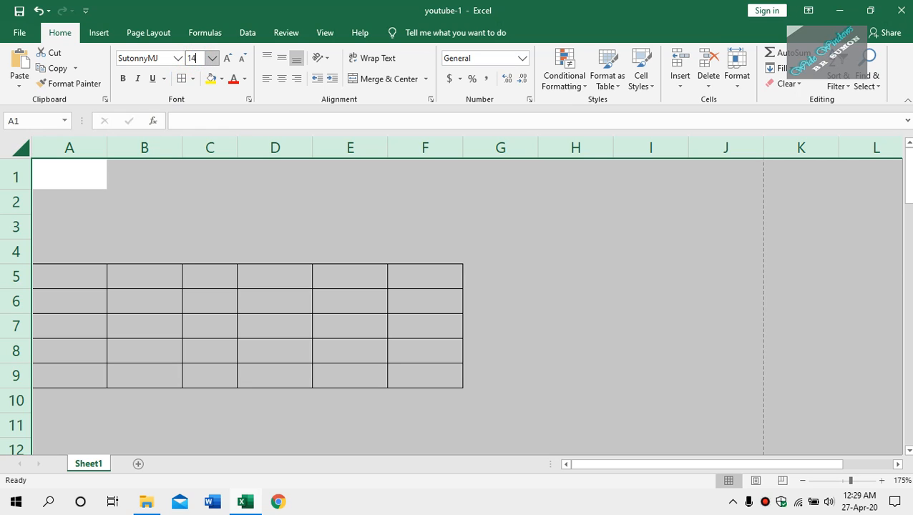
key(Return)
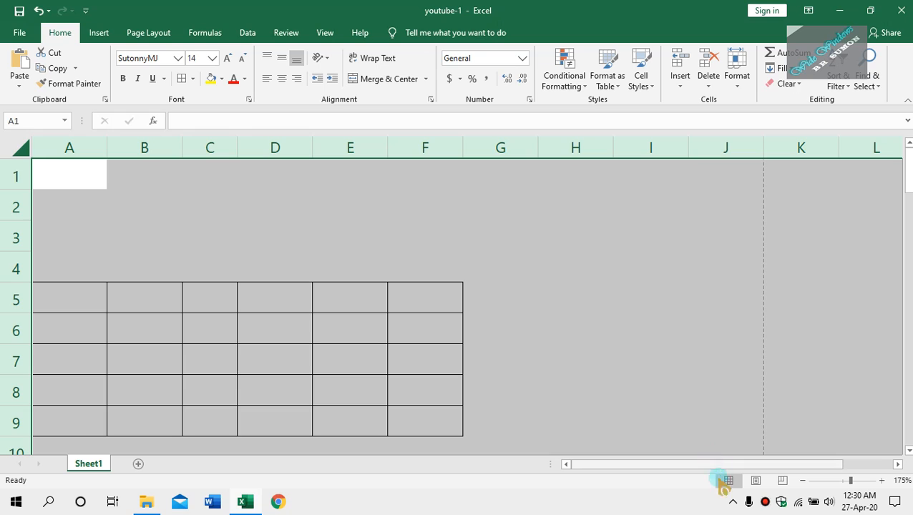
Switch the Bijoy keyboard from Bijoy Bayanno to Bijoy Classic, then select cell A5
click(733, 502)
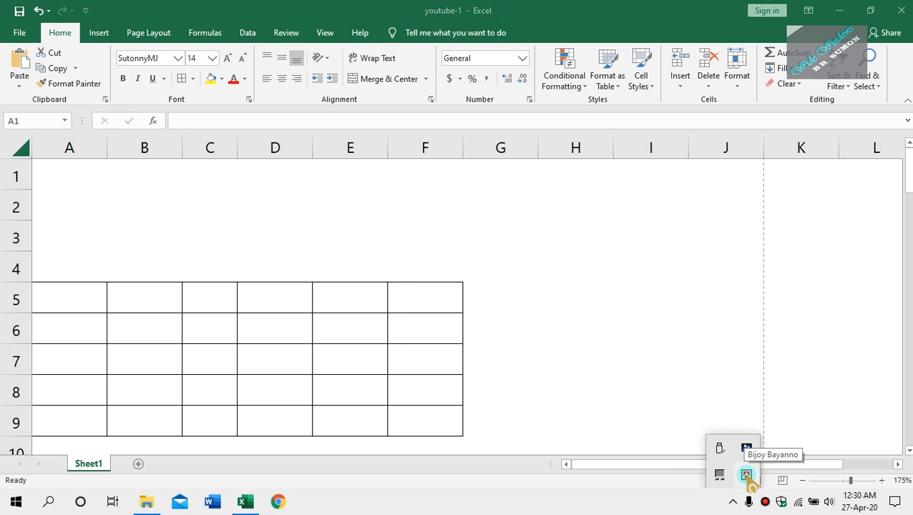
click(746, 475)
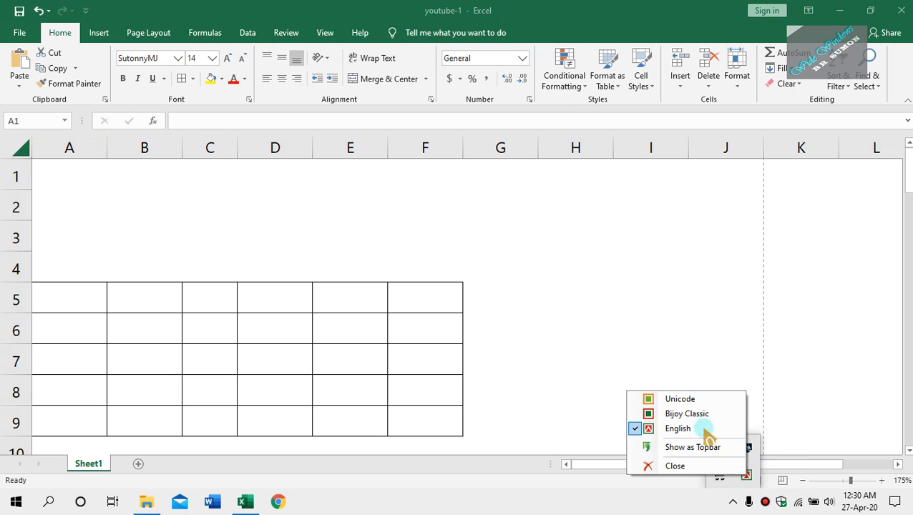
click(686, 416)
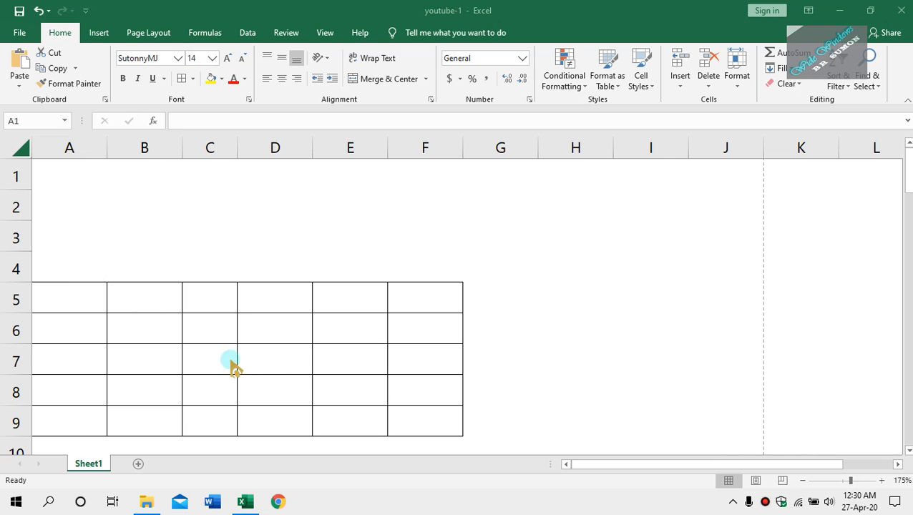
click(83, 302)
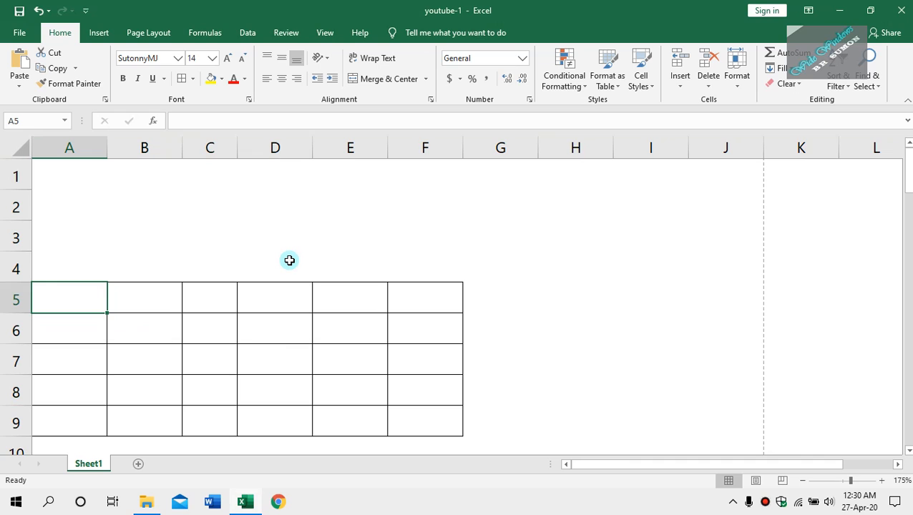
Enter headings ক্রমিক নং, নাম and শ্রেণি in A5:C5
text(µwgK)
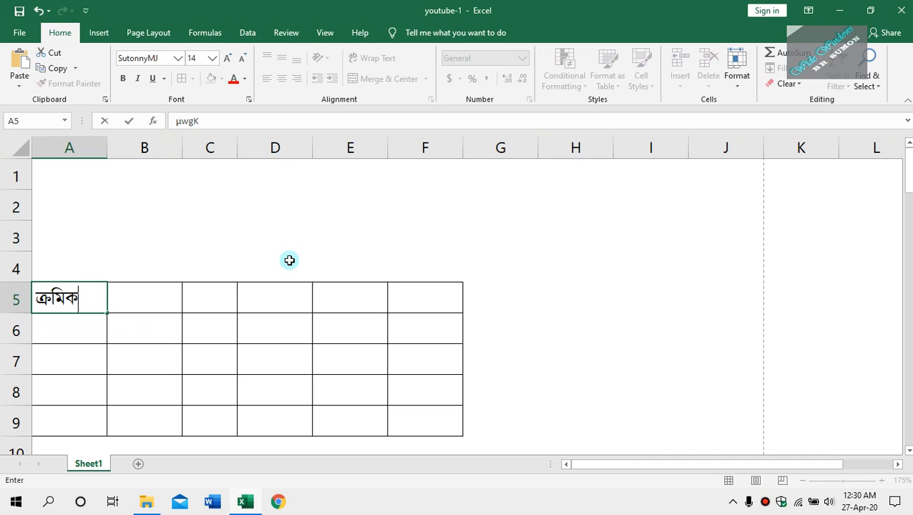
text( bs)
key(Tab)
text(bvg)
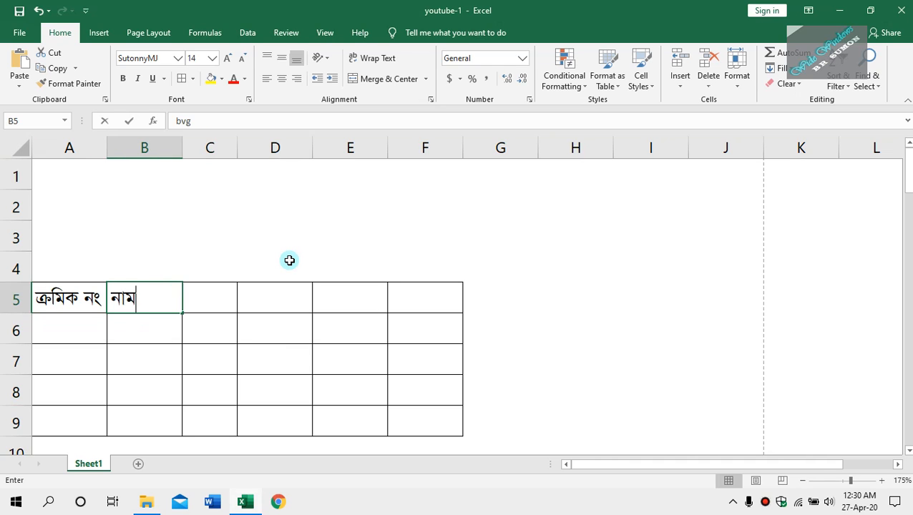
key(Tab)
text(w)
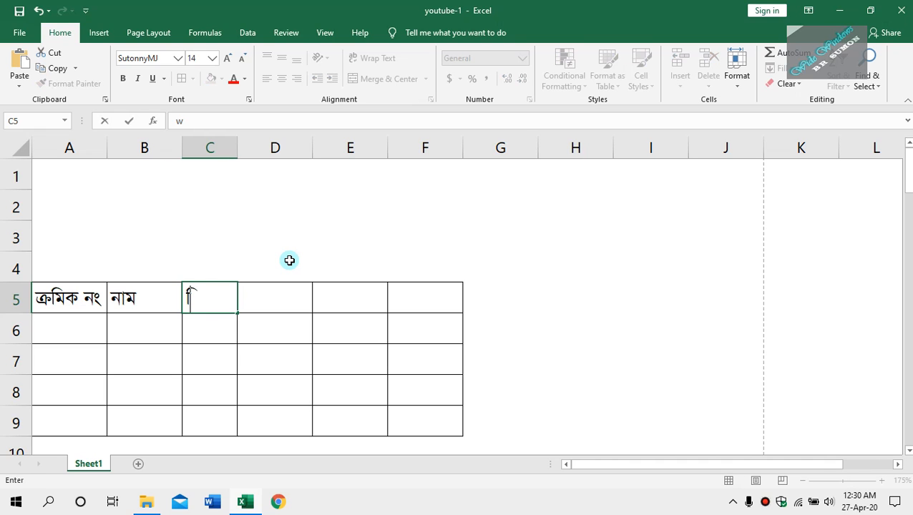
text(cZvi)
key(BackSpace)
key(BackSpace)
key(BackSpace)
key(BackSpace)
text(‡kÖwY)
key(Tab)
Enter headings রোল নং, মাসিক বেতন and মন্তব্য in D5:F5
text(‡iv)
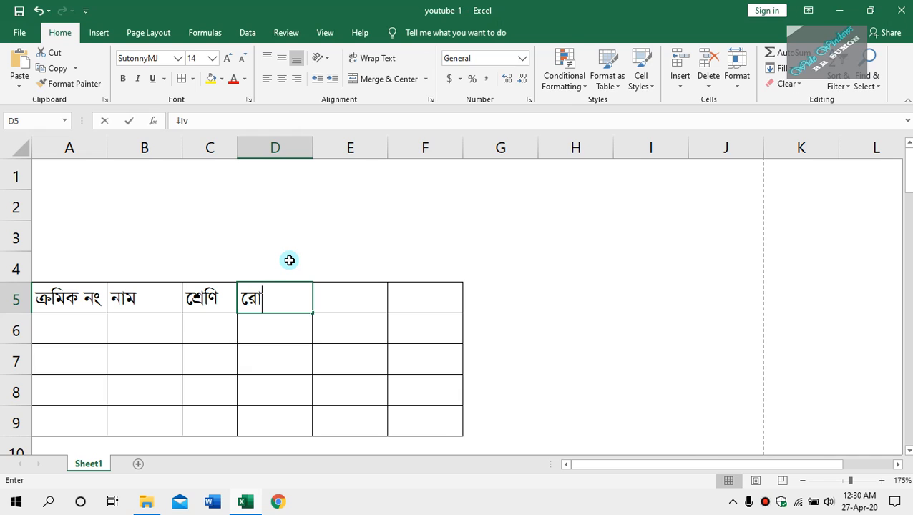
text(j bs)
key(Tab)
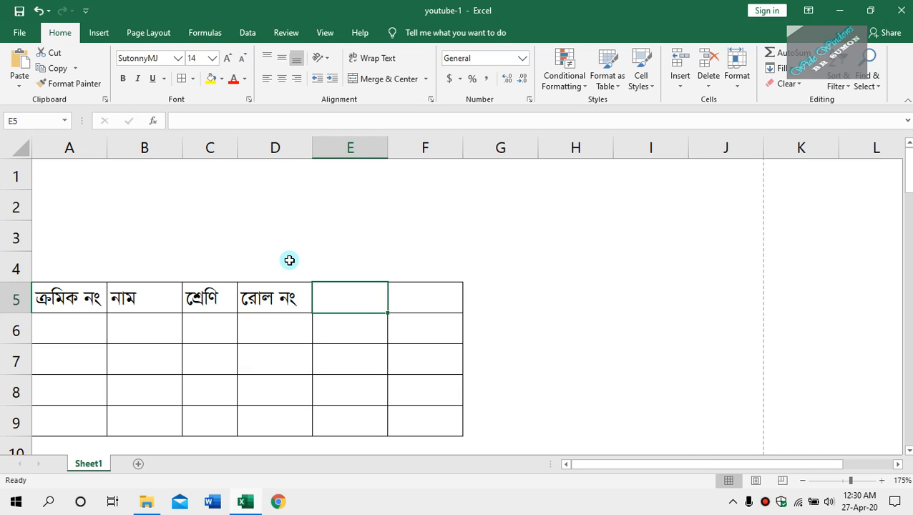
text(gvwmK)
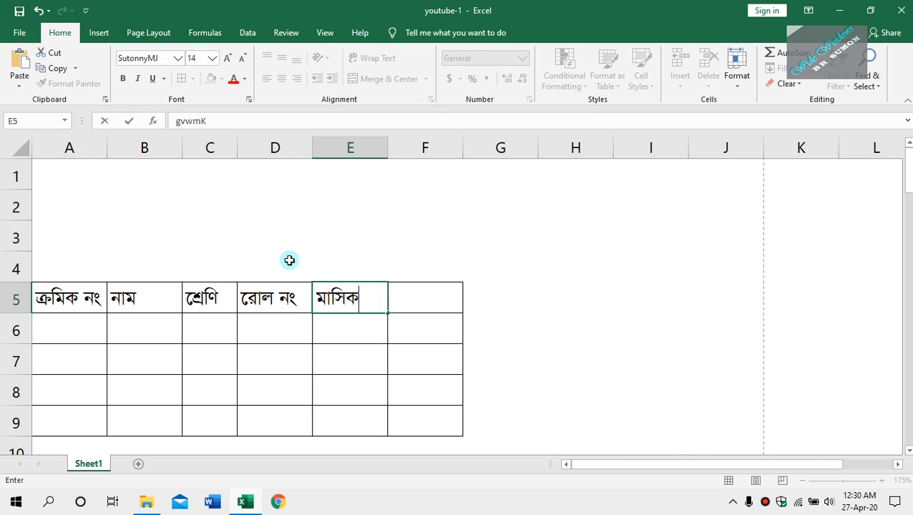
text( †eZb)
key(Tab)
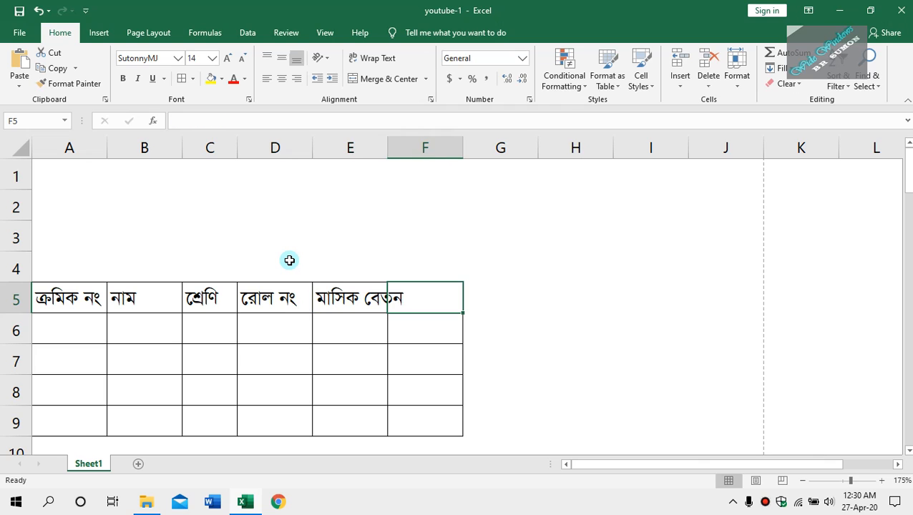
text(gšÍ)
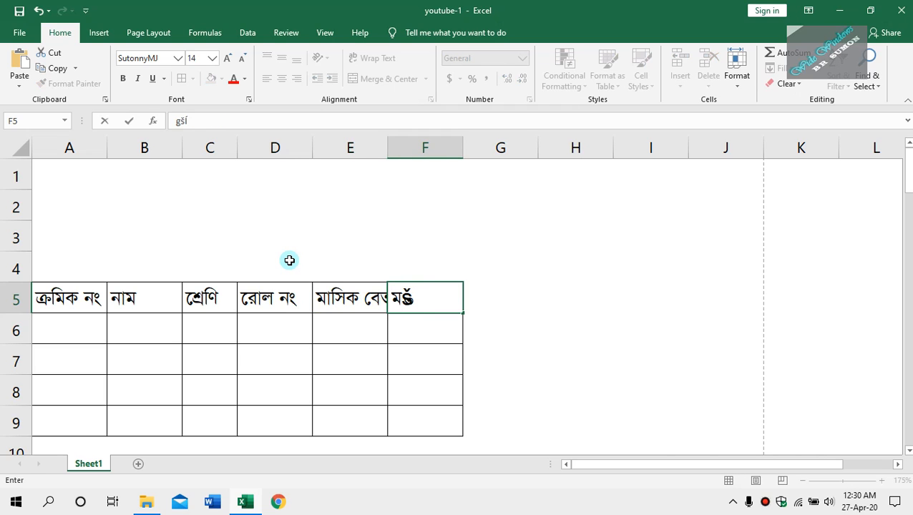
text(e¨)
key(Tab)
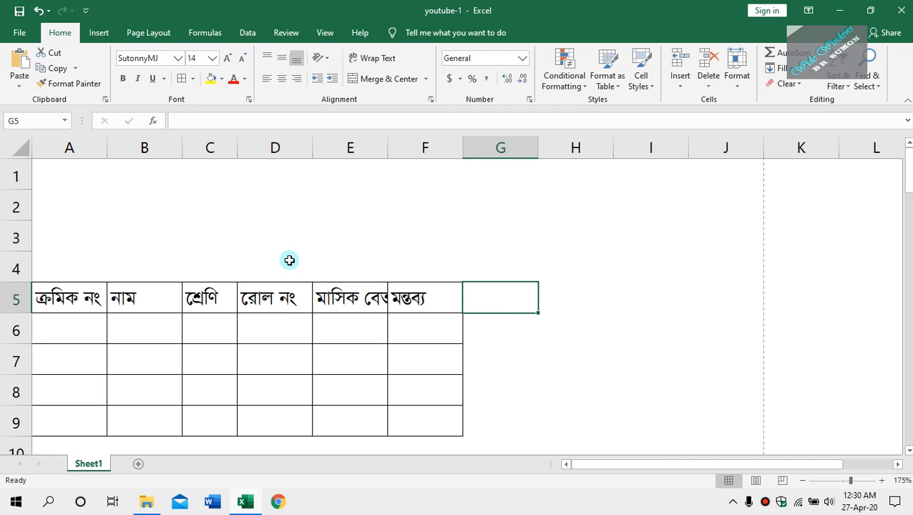
Enter serial numbers ১, ২, ৩, ৪ in A6:A9
click(56, 327)
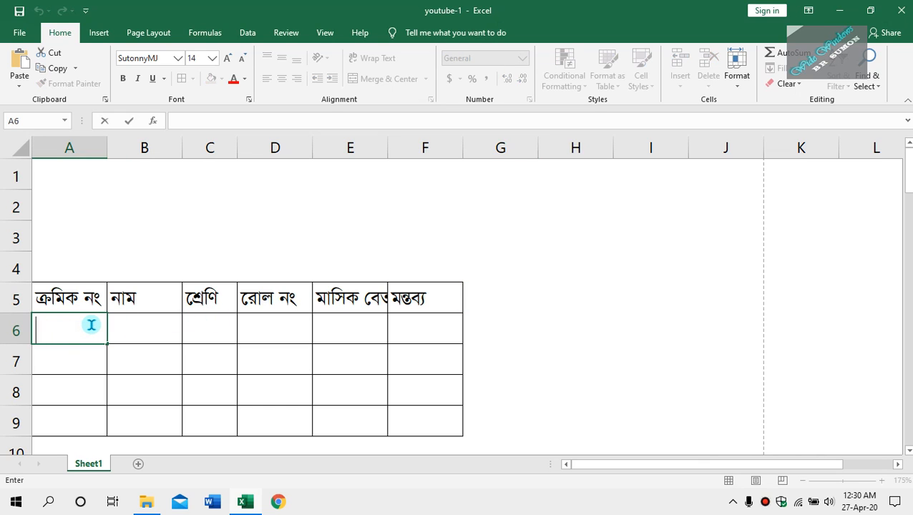
text(1)
key(Return)
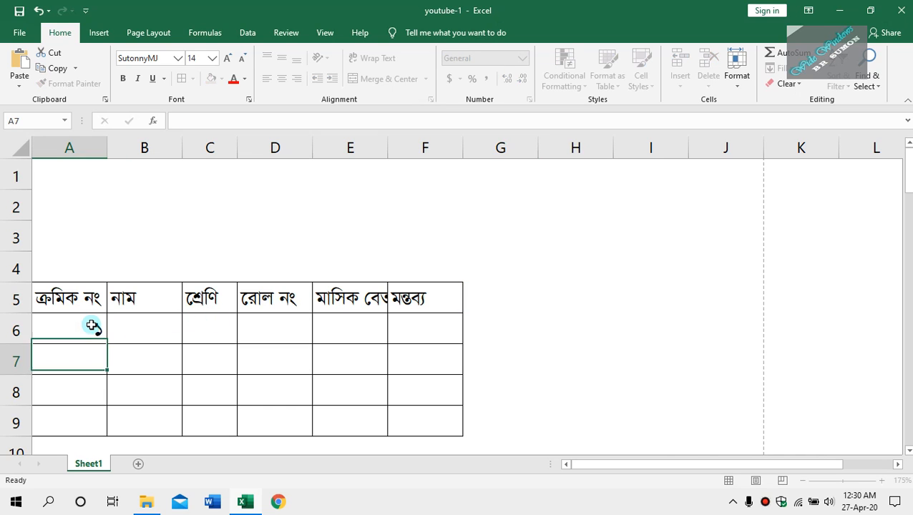
text(2)
key(Return)
text(3)
key(Return)
text(4)
key(Return)
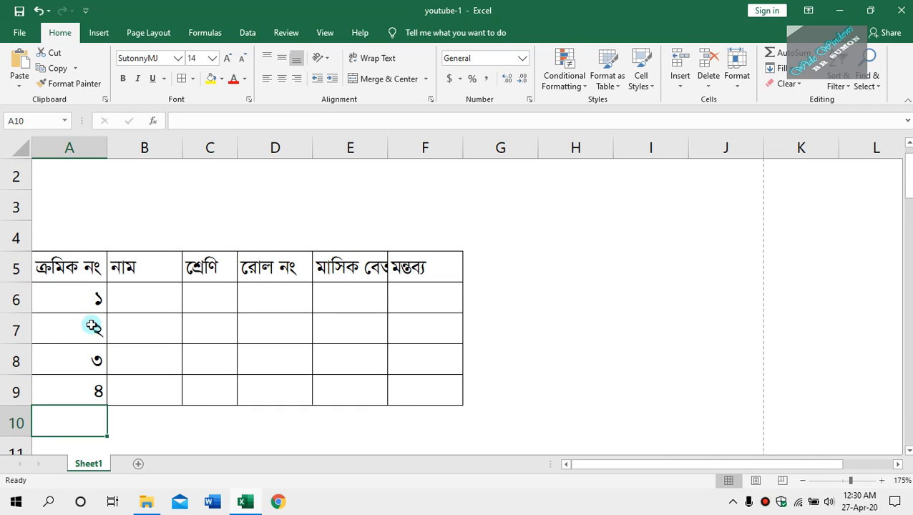
Enter the four students' names in B6:B9
click(133, 300)
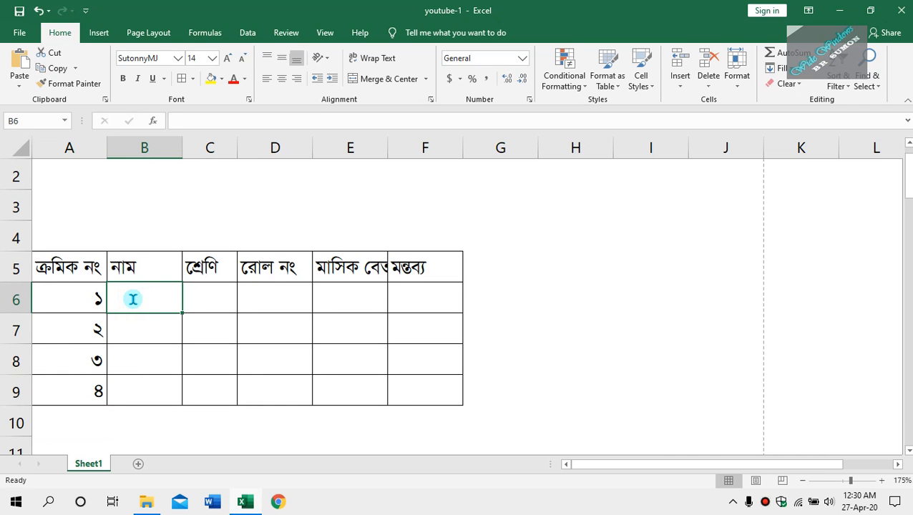
text(‡gv)
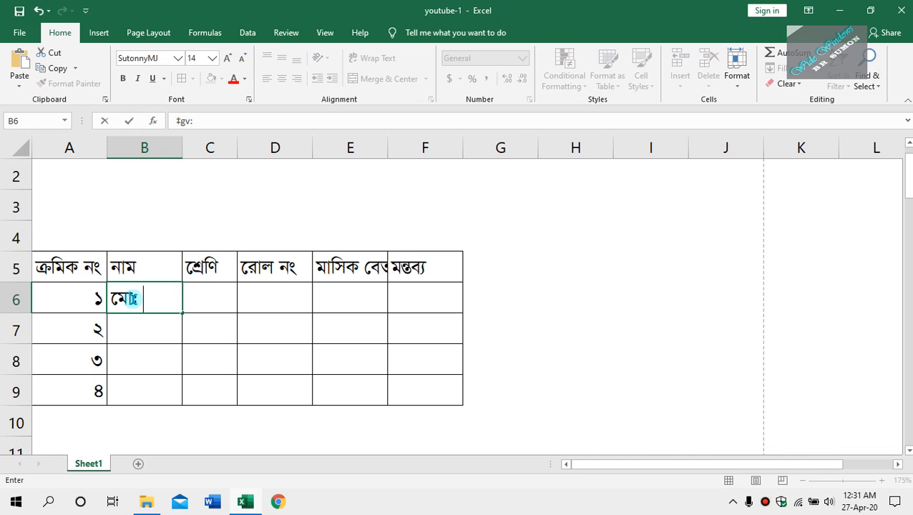
text(: AvwZKzi ingvb)
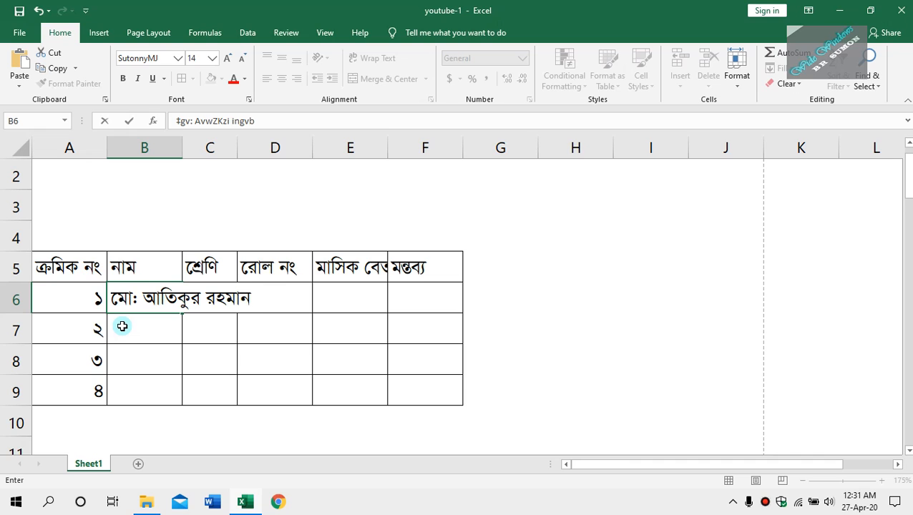
click(122, 326)
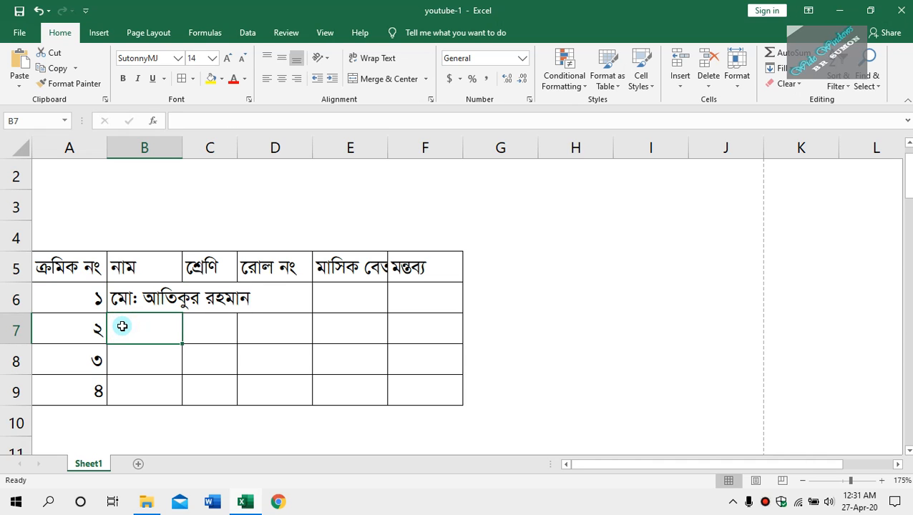
text(‡gv: )
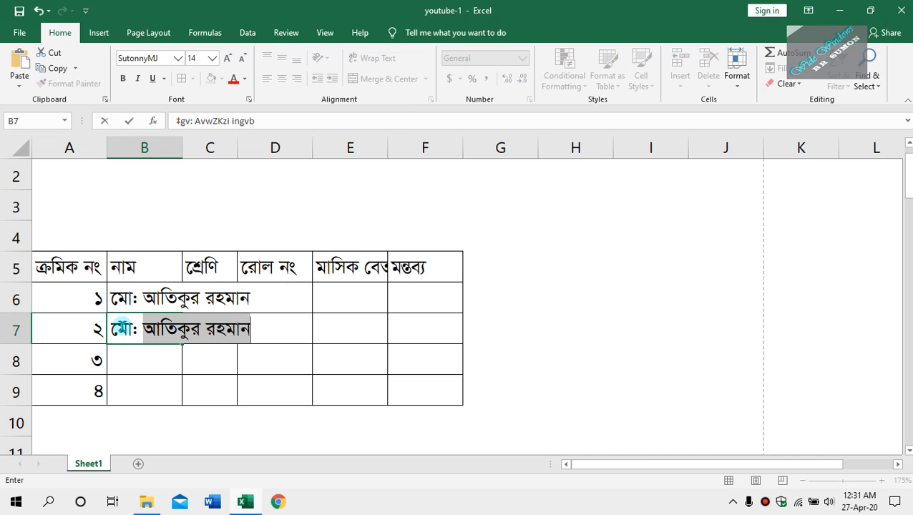
text(nvweeyi)
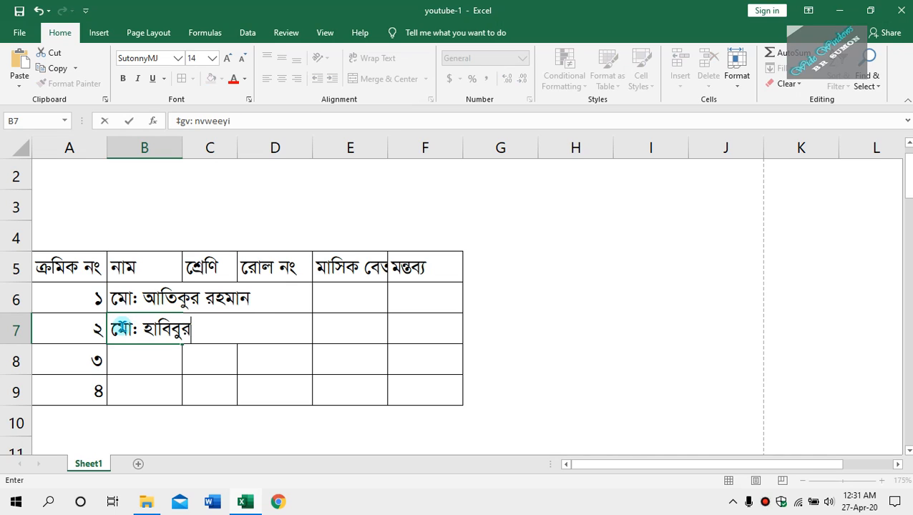
text( ingvb)
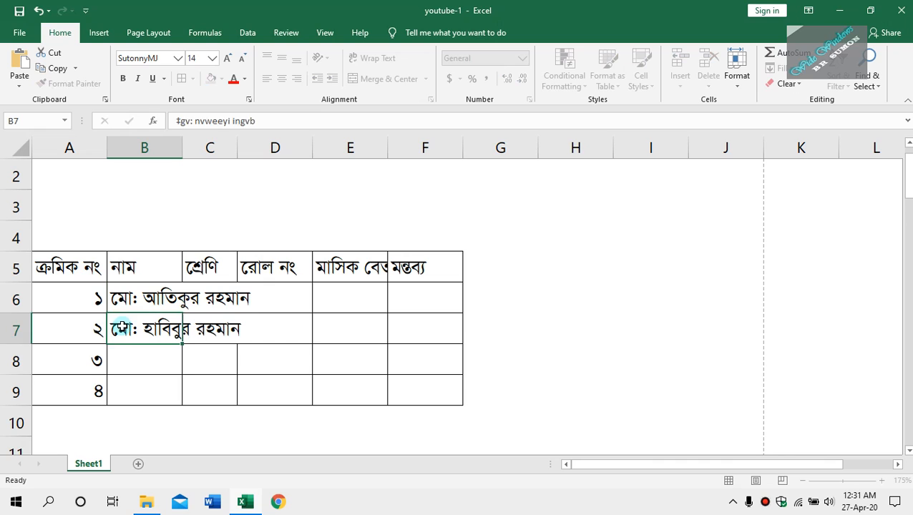
key(Return)
text(‡gv: Kwig)
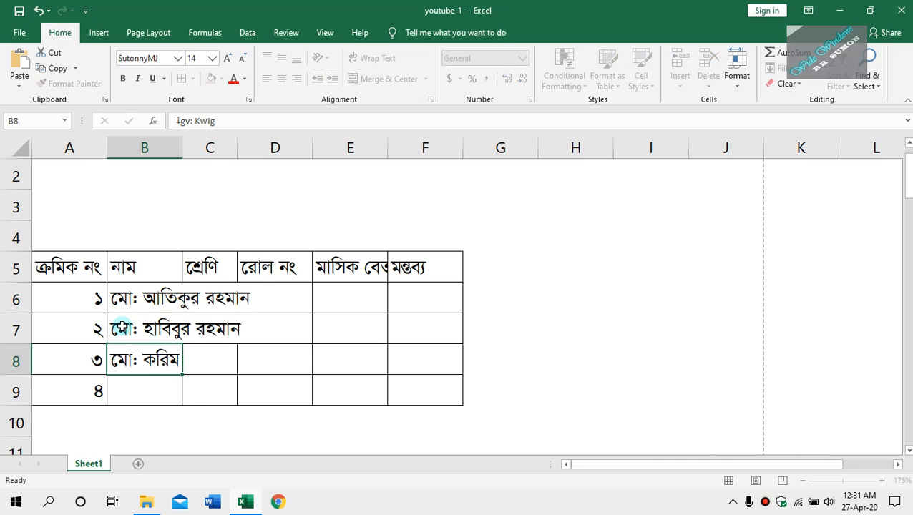
key(Return)
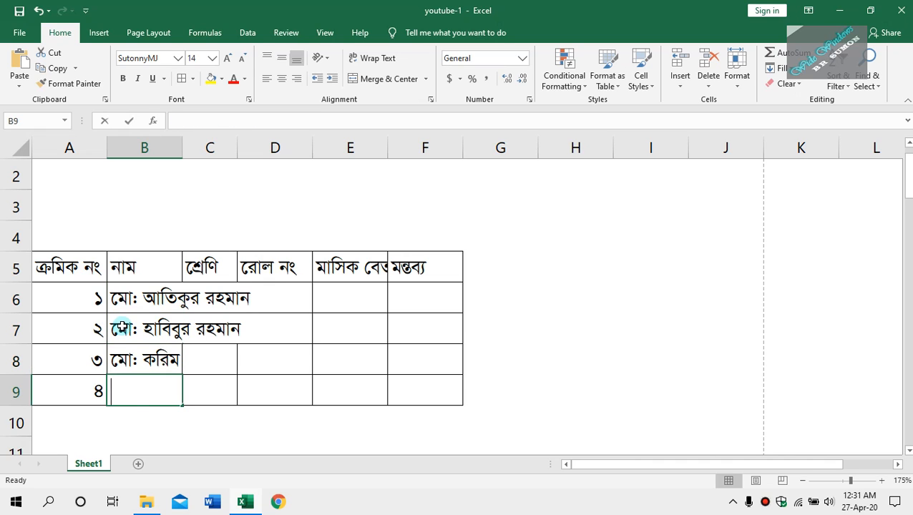
text(‡gv: w`)
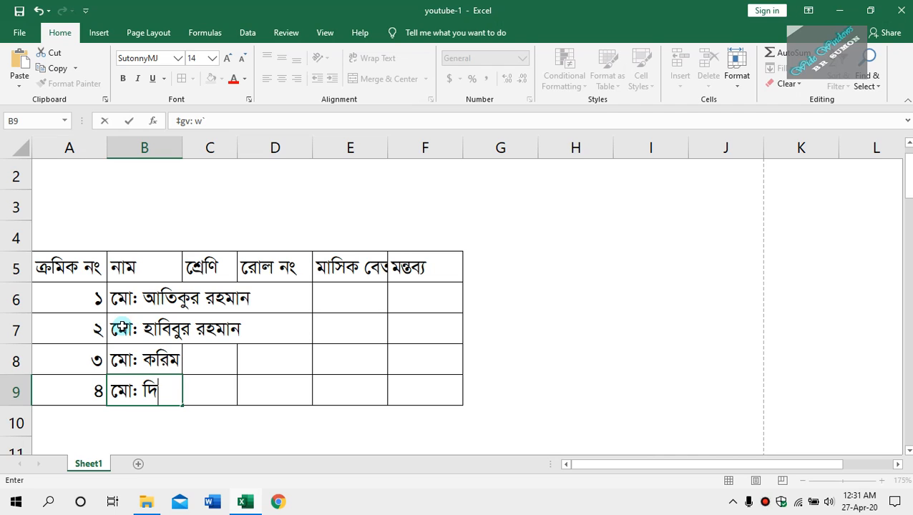
text(j`vi Avjx)
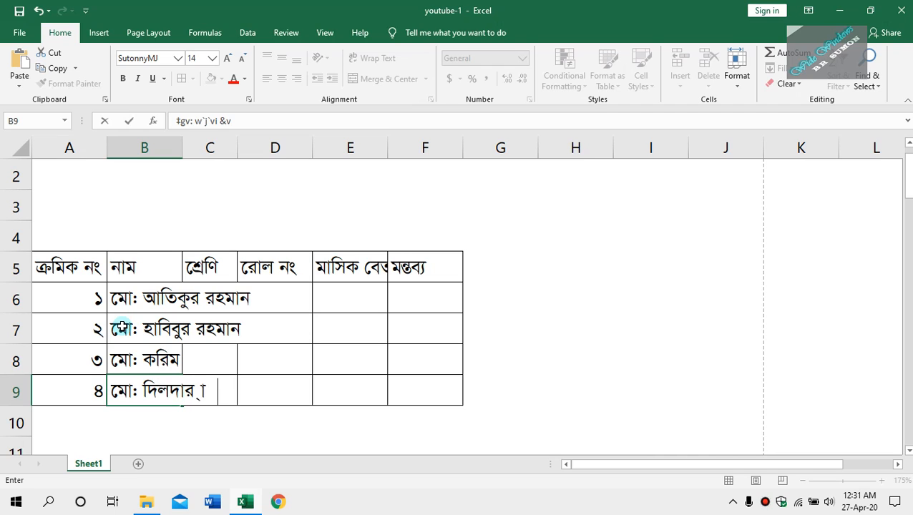
key(Return)
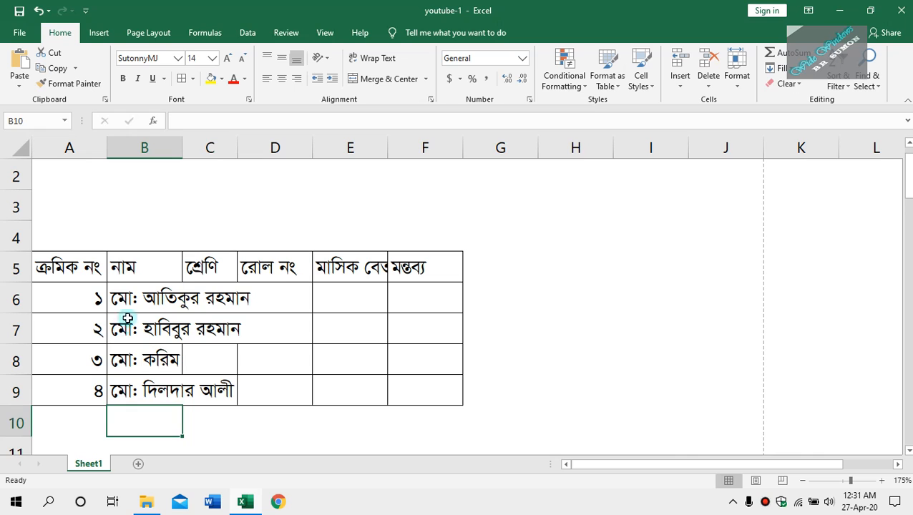
Enter classes ৮ম, ৯ম, ১০ম and ৭ম in C6:C9
click(212, 299)
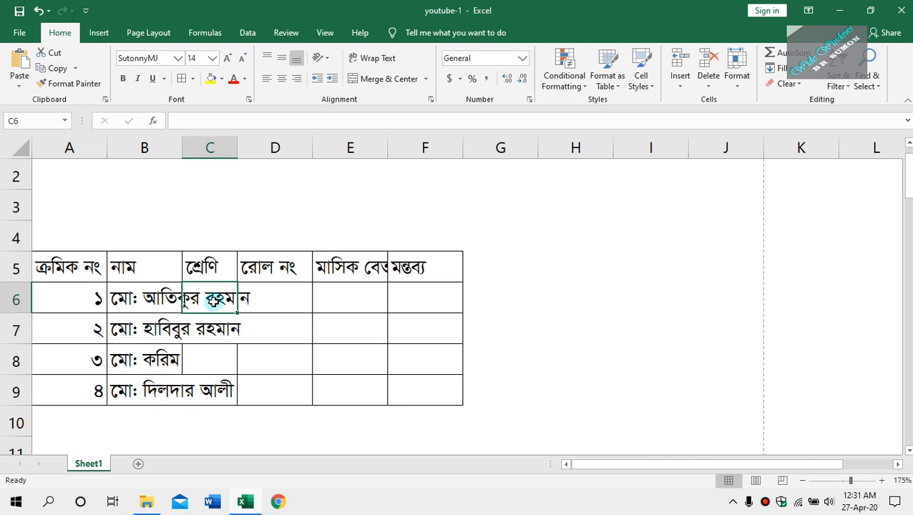
key(alt+p)
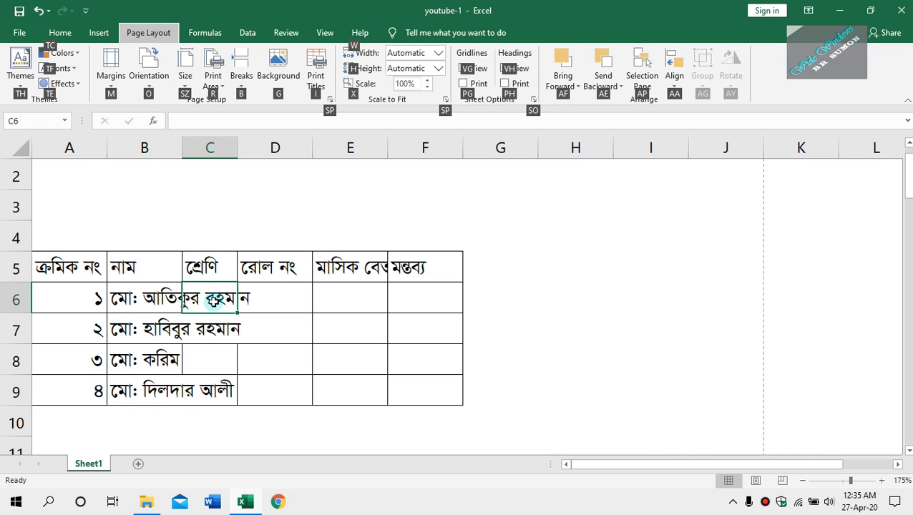
key(Escape)
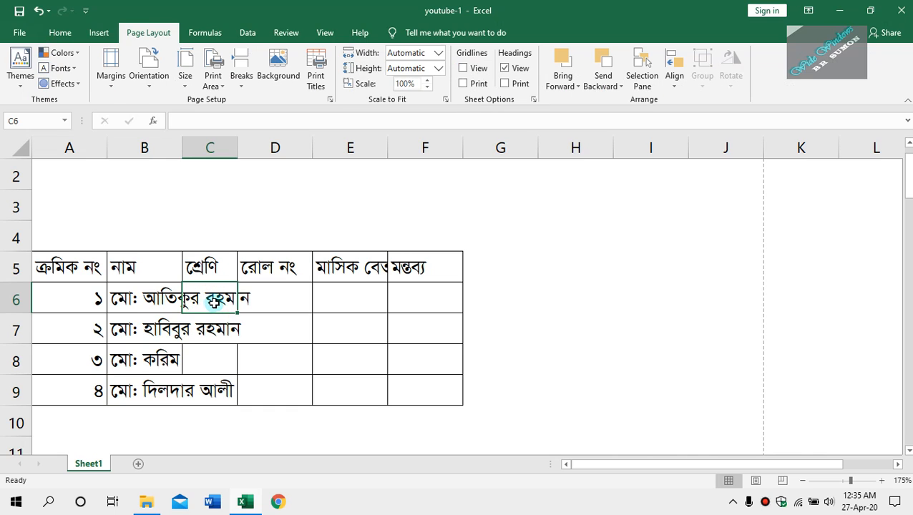
text(8)
text(ম)
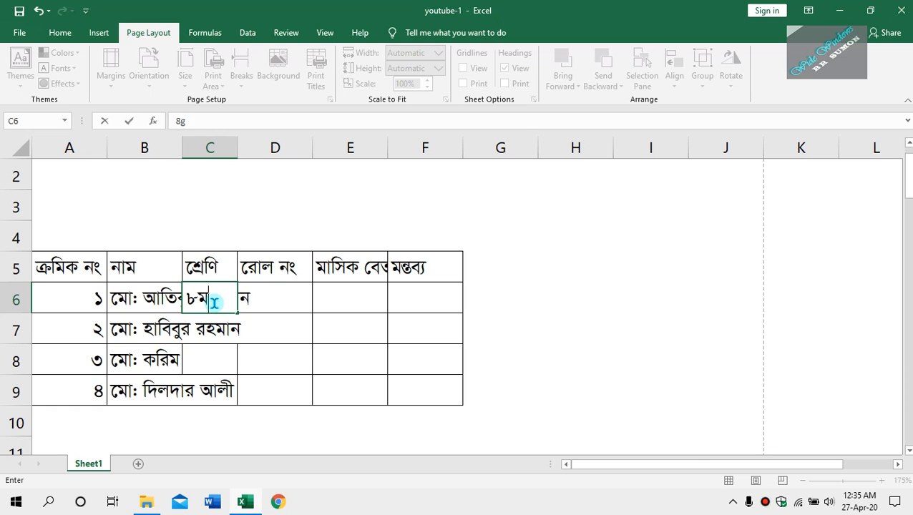
key(Return)
text(9ম)
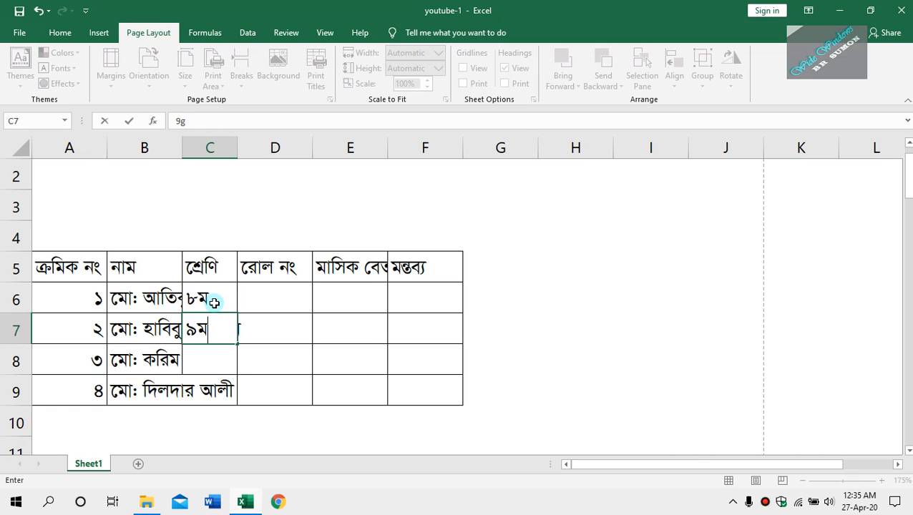
key(Return)
text(10শ)
key(BackSpace)
text(ম)
key(Return)
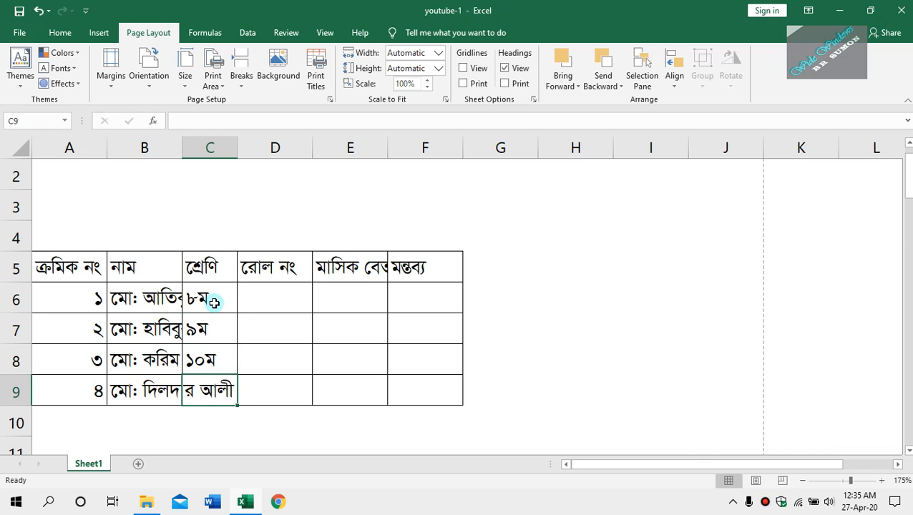
text(৭ম)
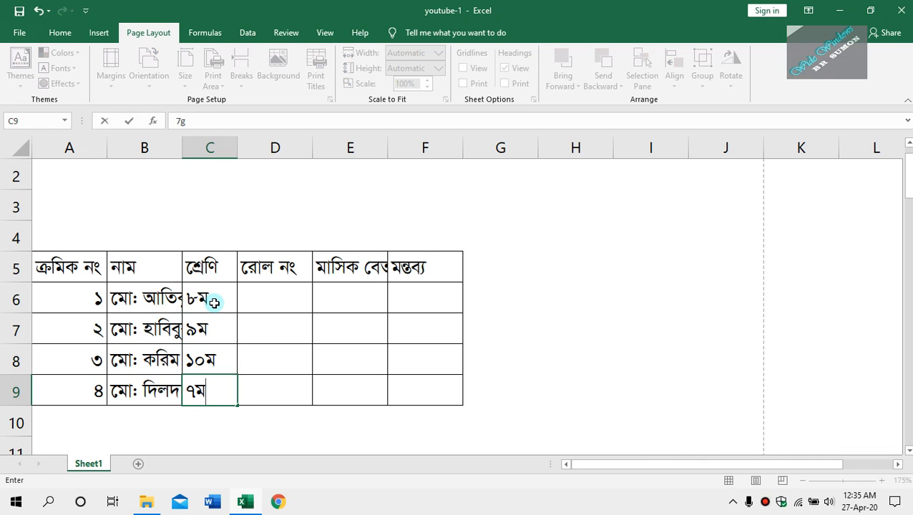
key(Tab)
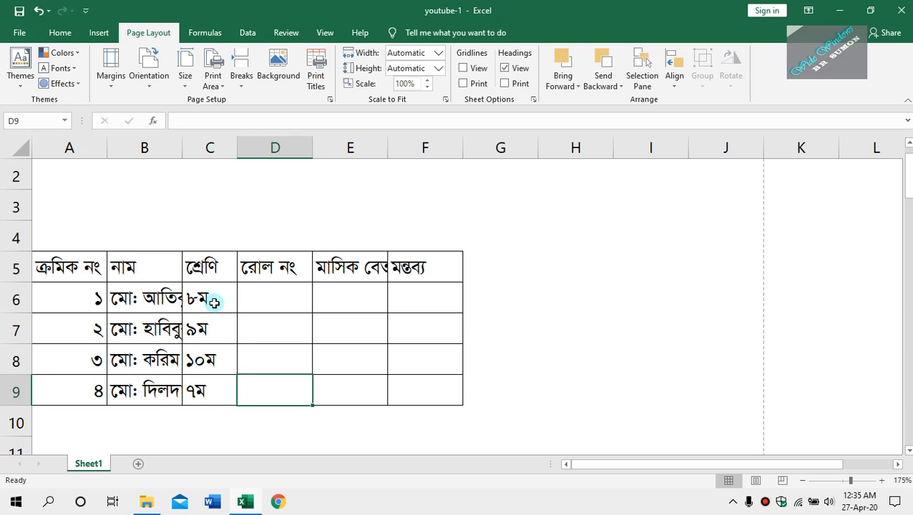
Enter roll numbers ৮, ২০, ১৫, ১২ in D6:D9
text(১২)
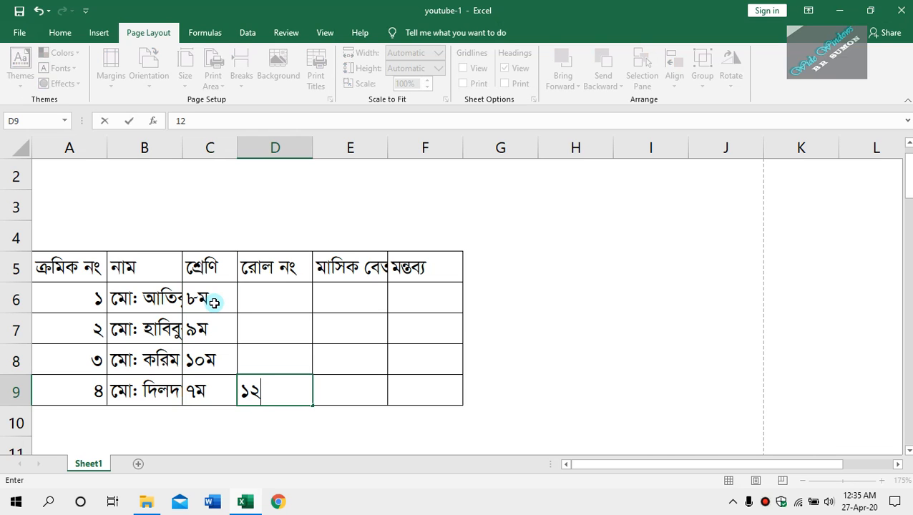
key(Up)
text(১৫)
key(Up)
text(২০)
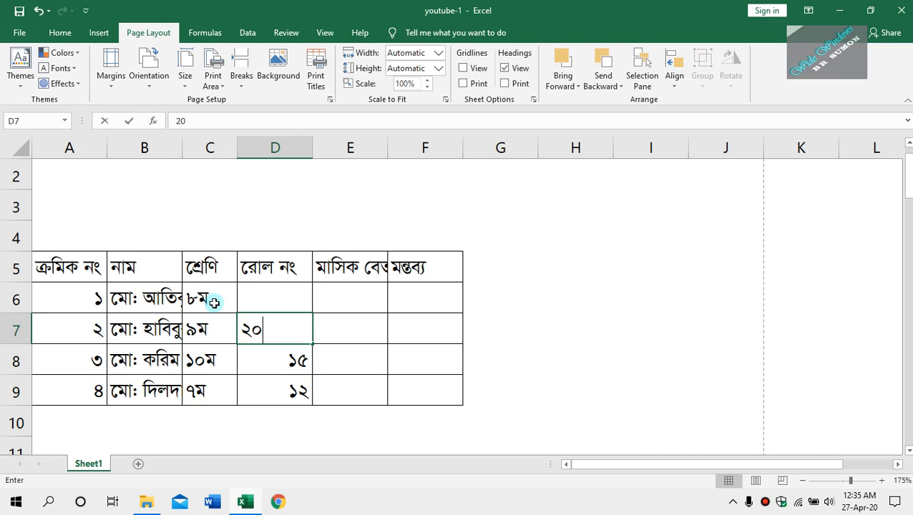
key(Up)
text(৮)
key(Tab)
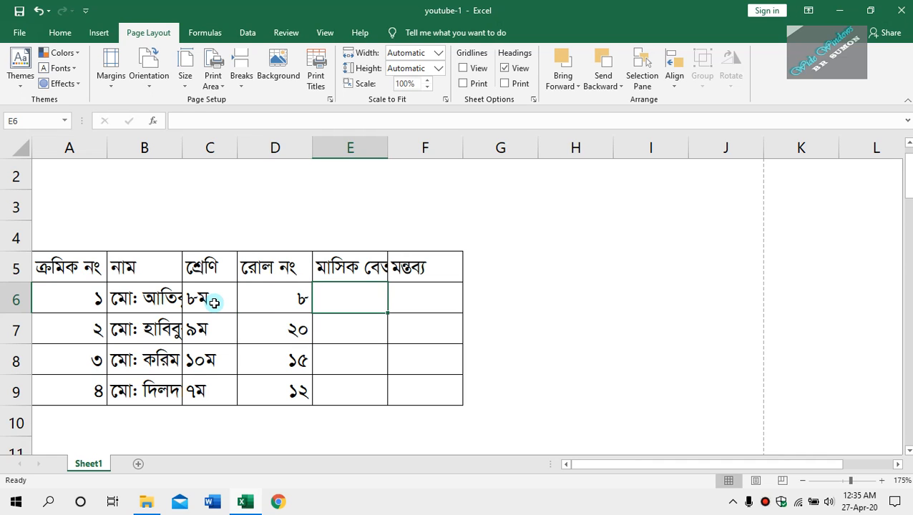
Enter monthly salaries ৫০০, ৫৫০, ৫৫০, ৫০০ in E6:E9
text(500)
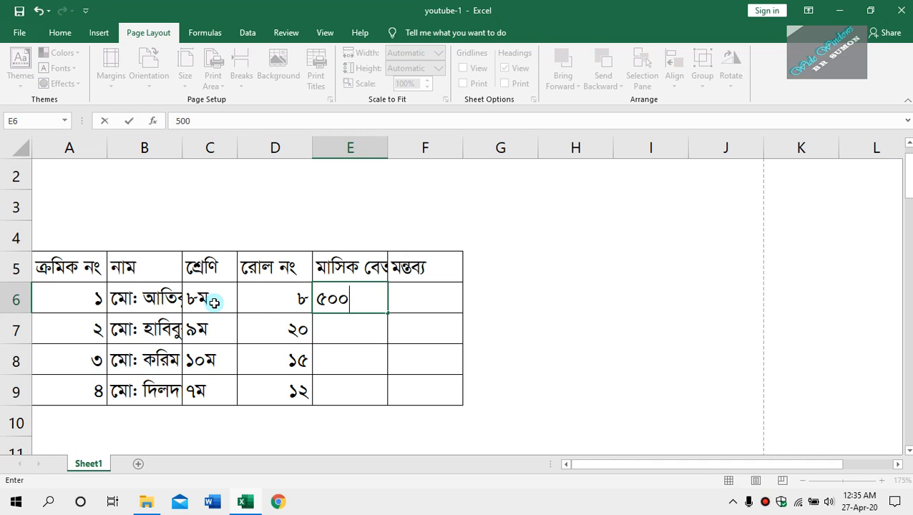
key(Return)
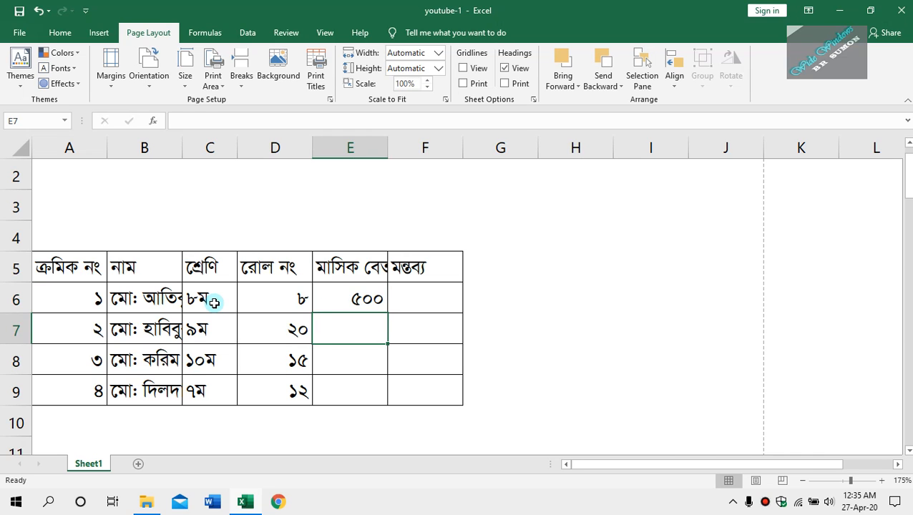
text(480)
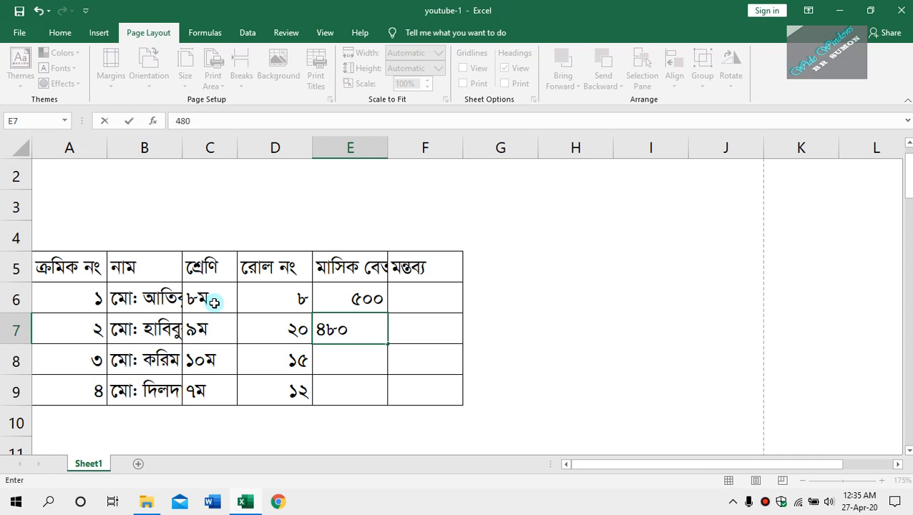
key(BackSpace)
key(BackSpace)
key(BackSpace)
text(550)
key(Return)
text(55)
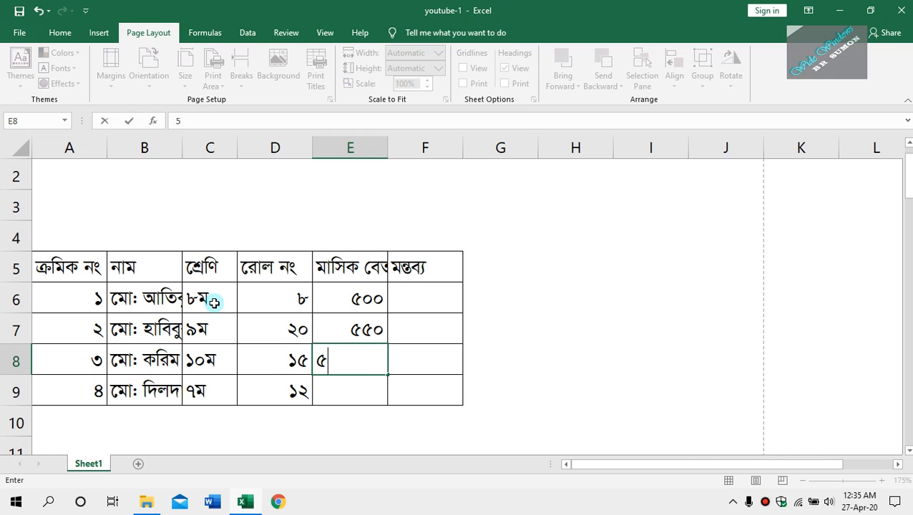
text(0)
key(Return)
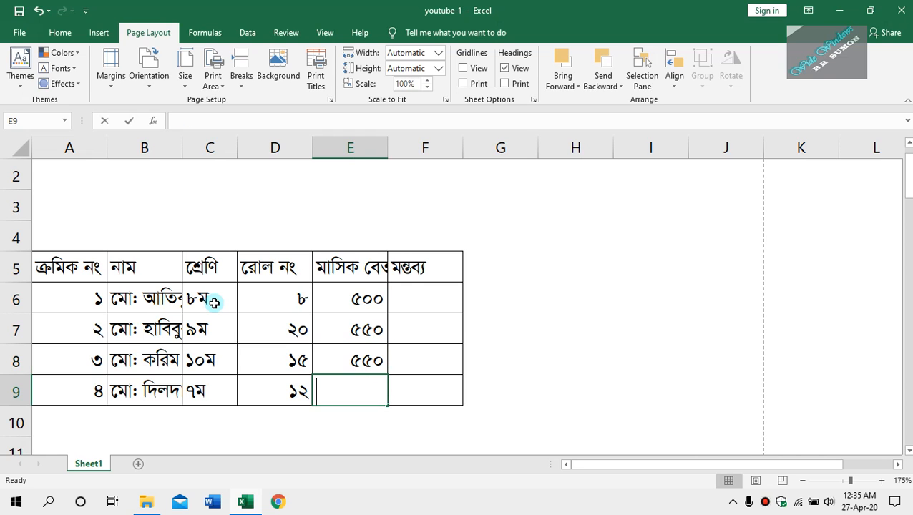
text(৫০০)
key(Return)
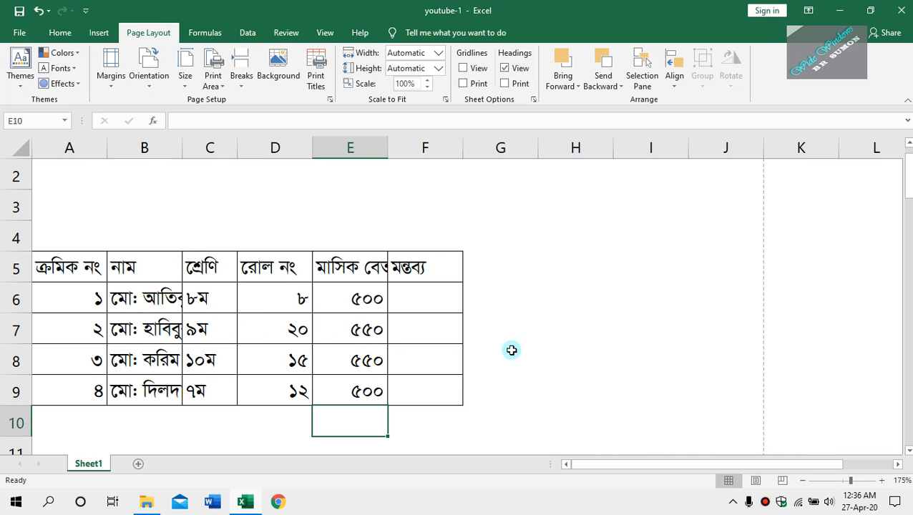
Check cells B6, C6, A5 and A6, cancelling an accidental move of A6 onto B6
click(144, 303)
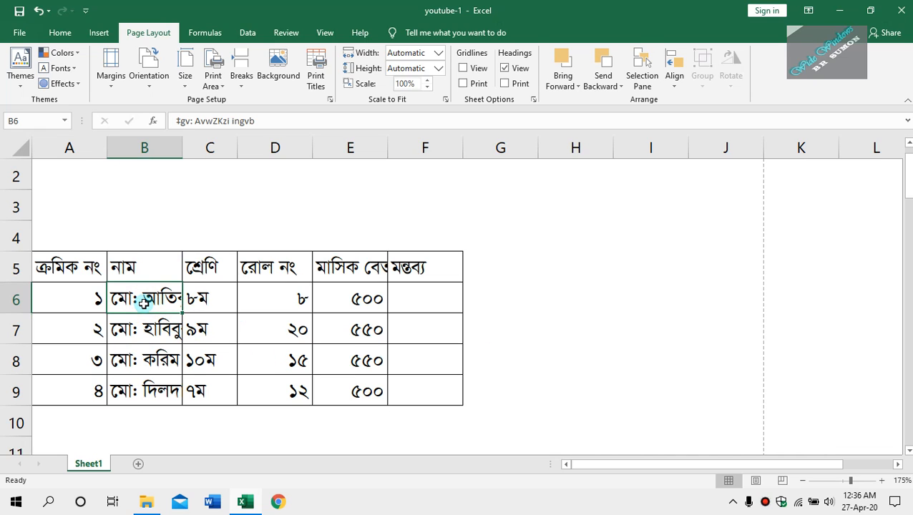
click(216, 300)
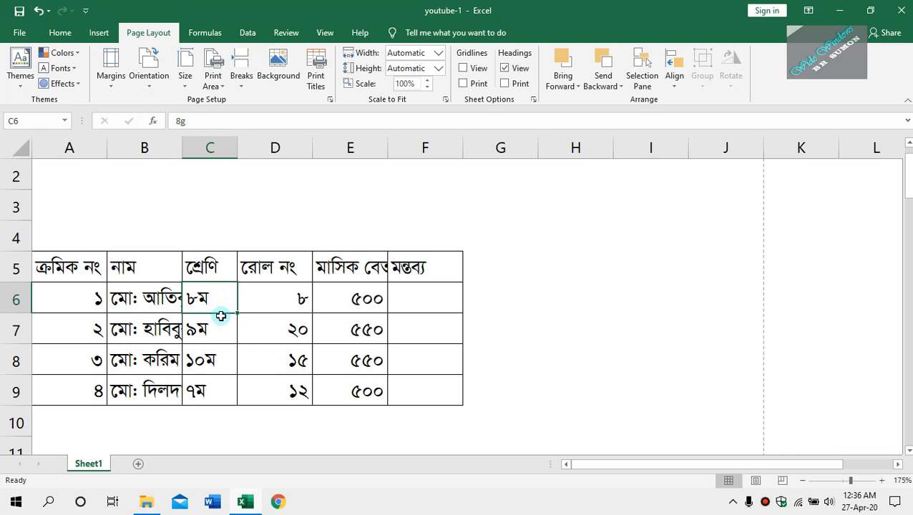
click(45, 265)
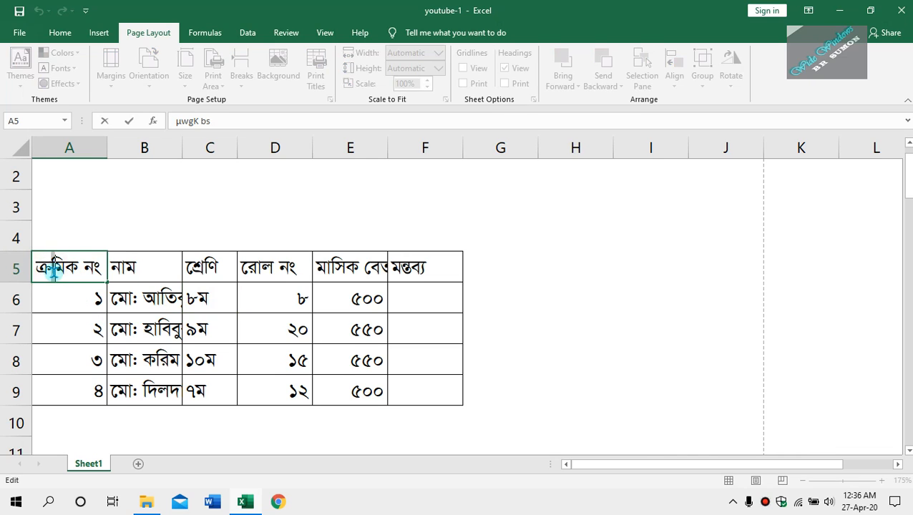
click(75, 302)
drag(82, 285, 139, 311)
key(Escape)
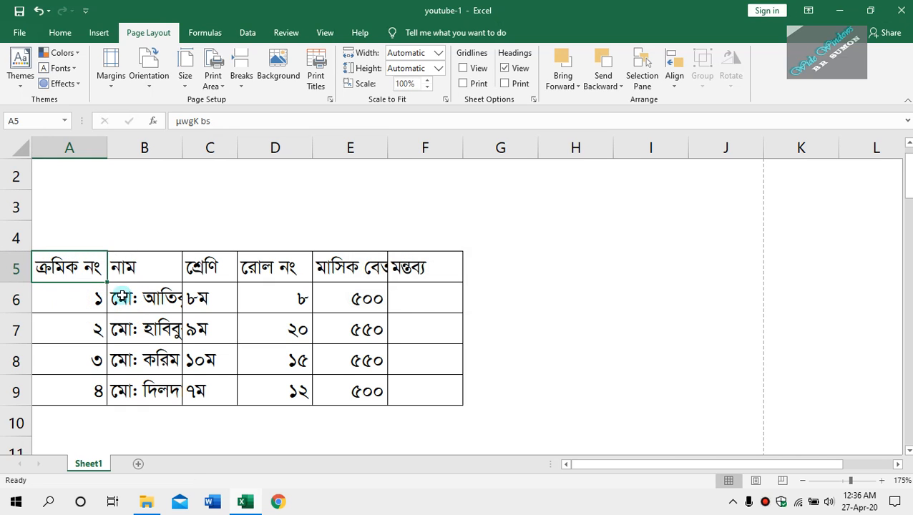
Select the full table A5:F9 and switch to the Home tab
drag(84, 269, 325, 387)
drag(384, 385, 399, 387)
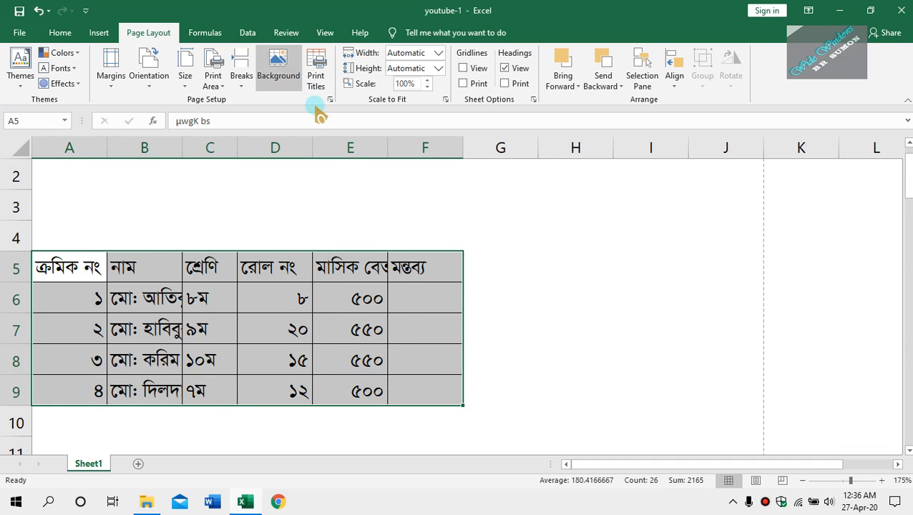
click(56, 34)
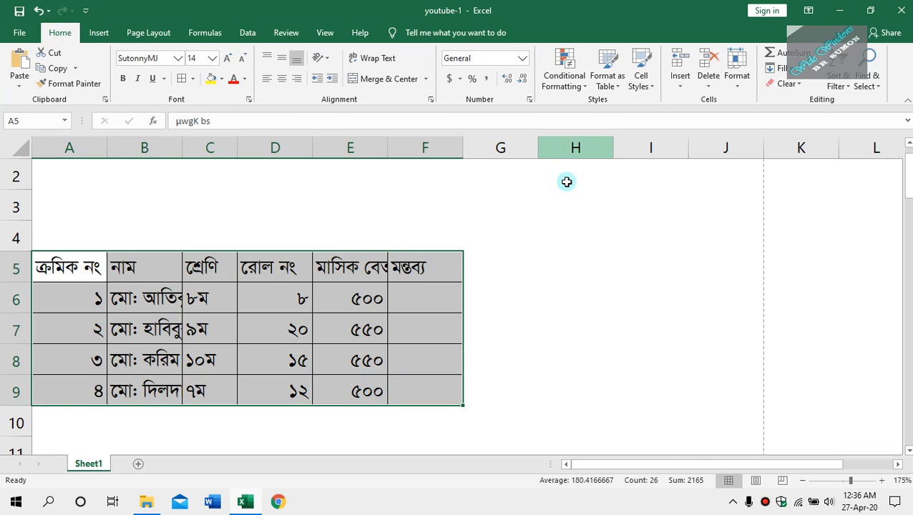
AutoFit the column widths of A–F to their contents
click(739, 79)
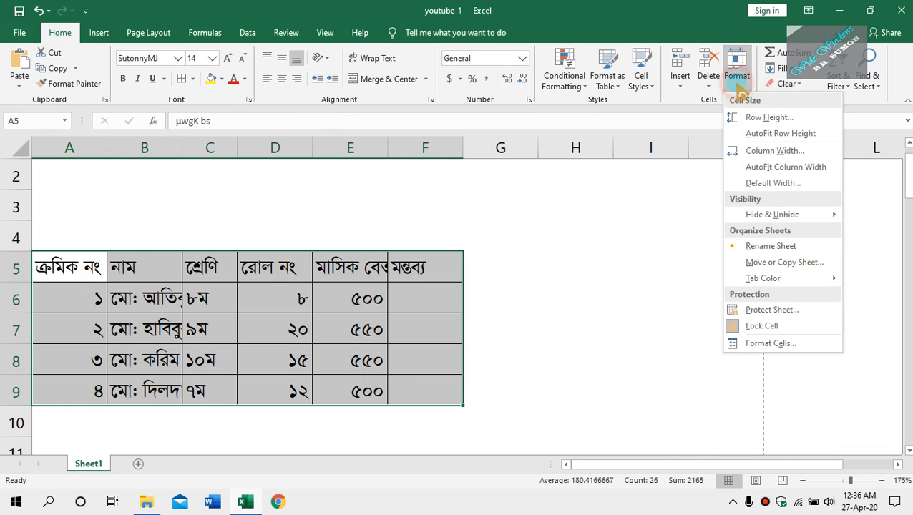
click(763, 170)
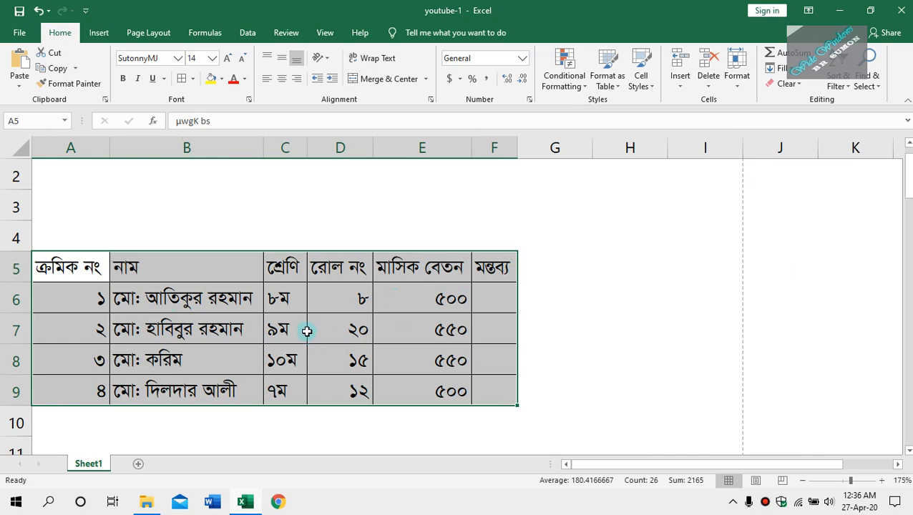
Apply Middle Align and Center to A5:F9, then select B9 to deselect
click(281, 58)
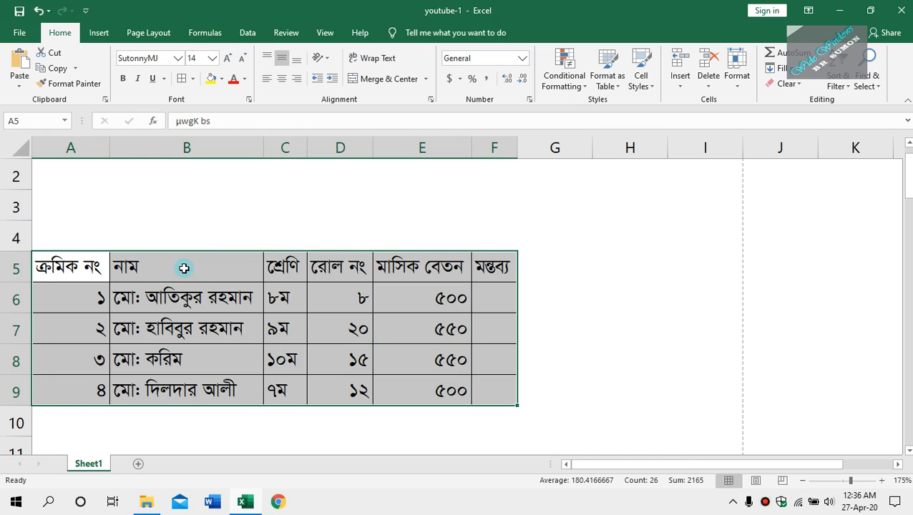
click(282, 80)
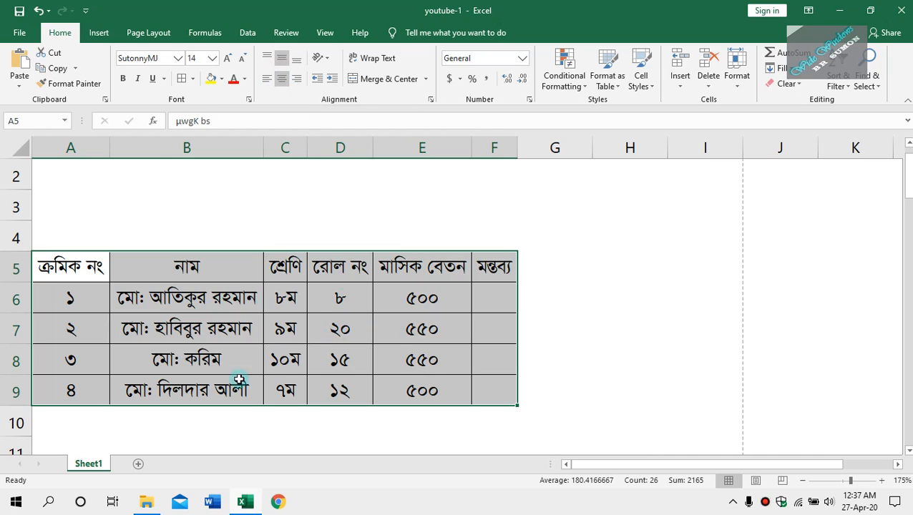
click(212, 388)
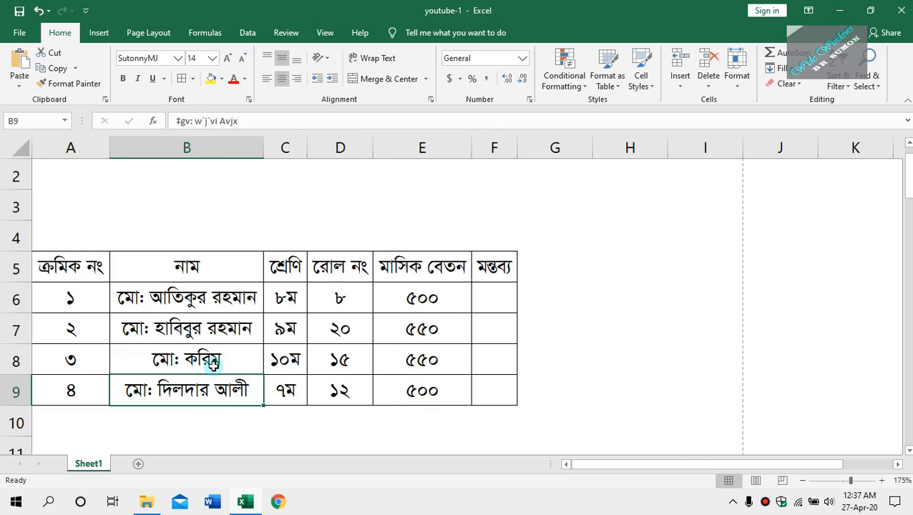
Replace the third student's name in B8 with the full longer name and AutoFit column B to it
click(215, 364)
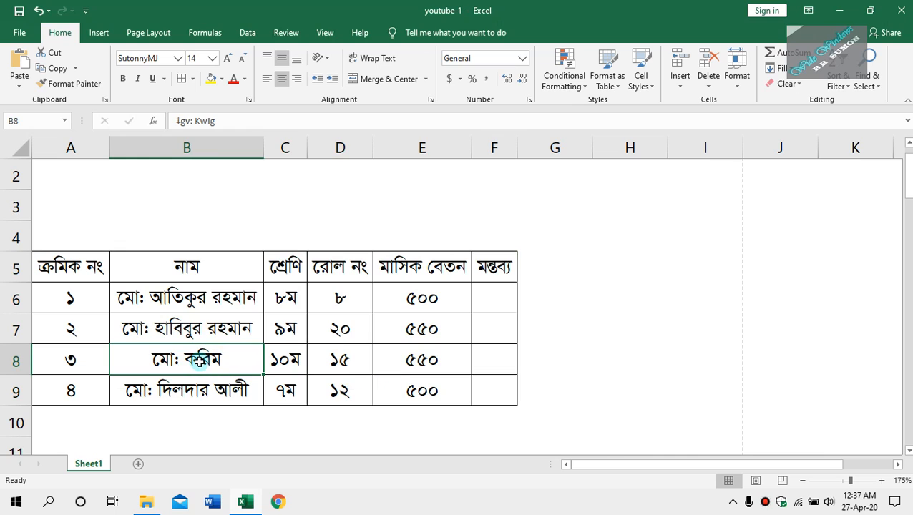
text(‡gv: Kw)
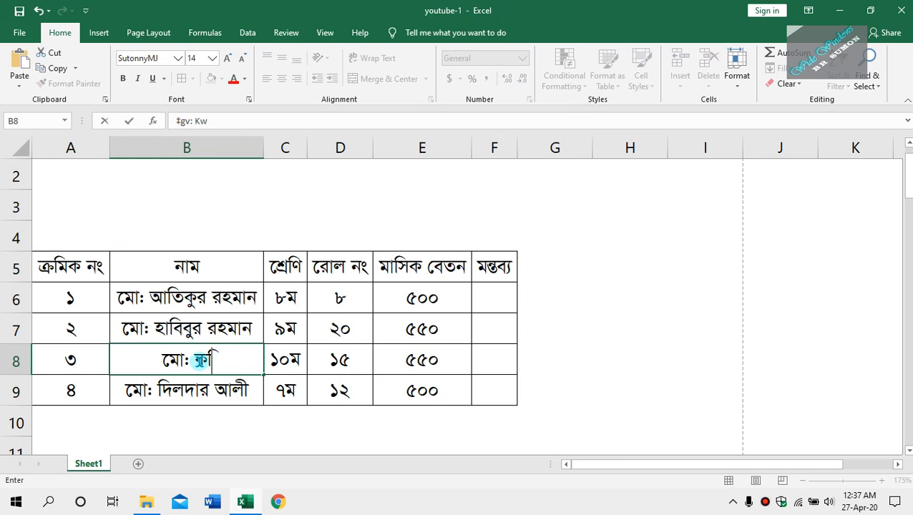
text(ig DwÏb myRb)
key(Return)
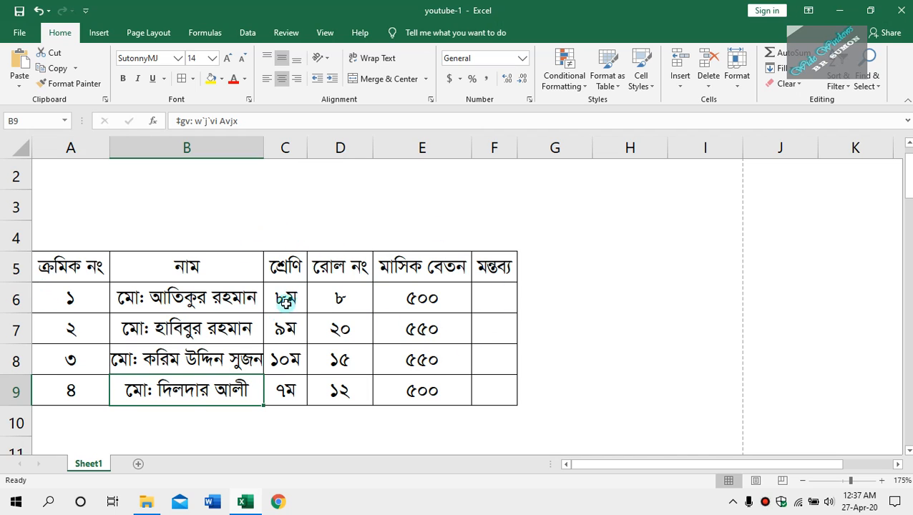
double_click(262, 148)
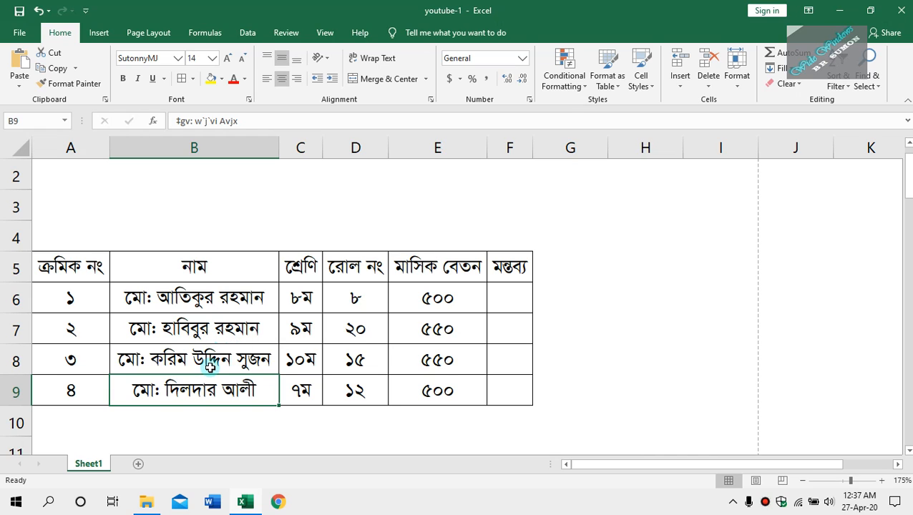
double_click(71, 269)
Make the header row A5:F5 bold with a light orange fill
click(135, 287)
click(66, 265)
key(shift+Right)
key(shift+Right)
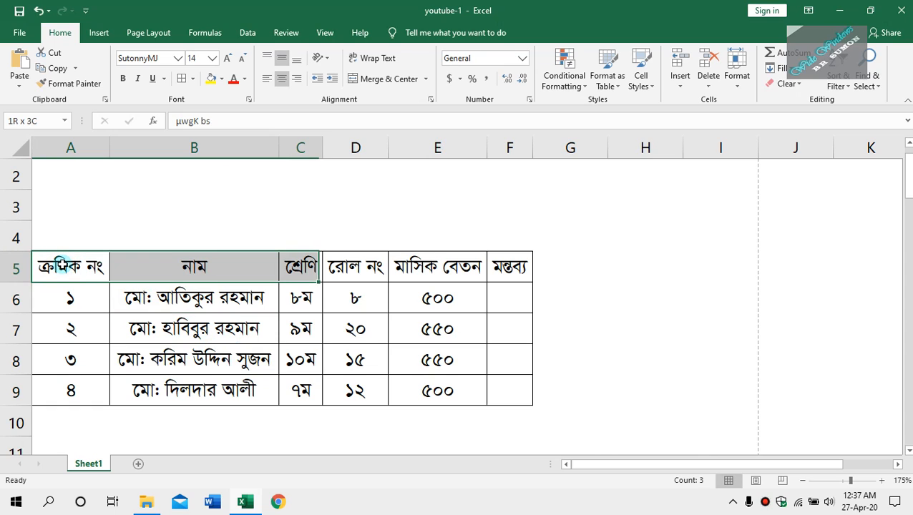
key(shift+Right)
key(shift+Right)
key(shift+Right)
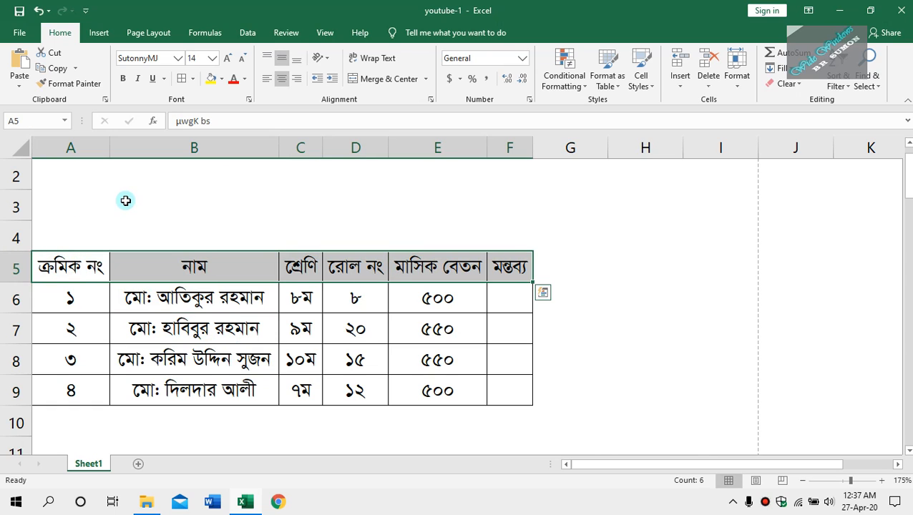
click(123, 80)
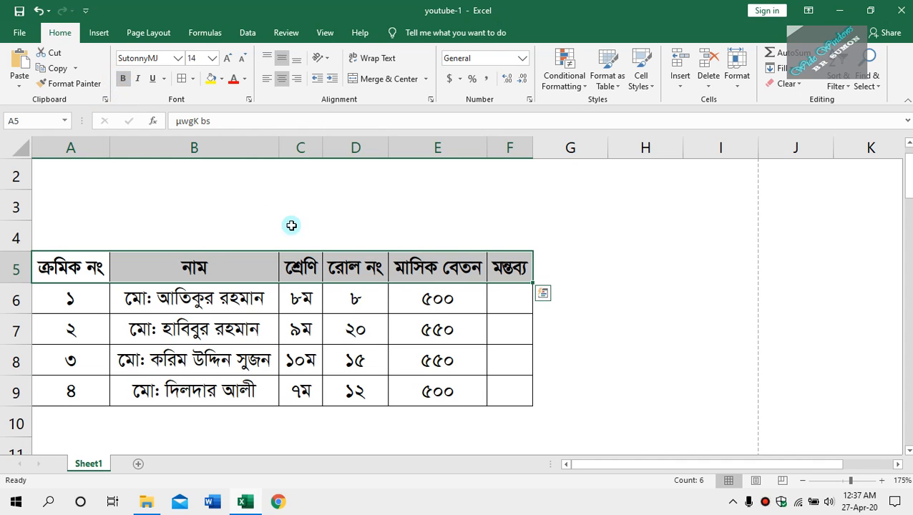
click(222, 78)
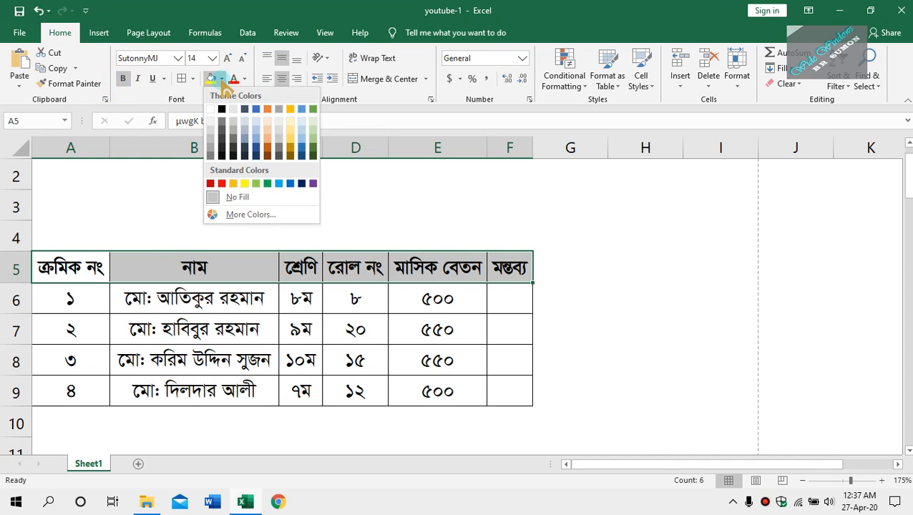
click(268, 127)
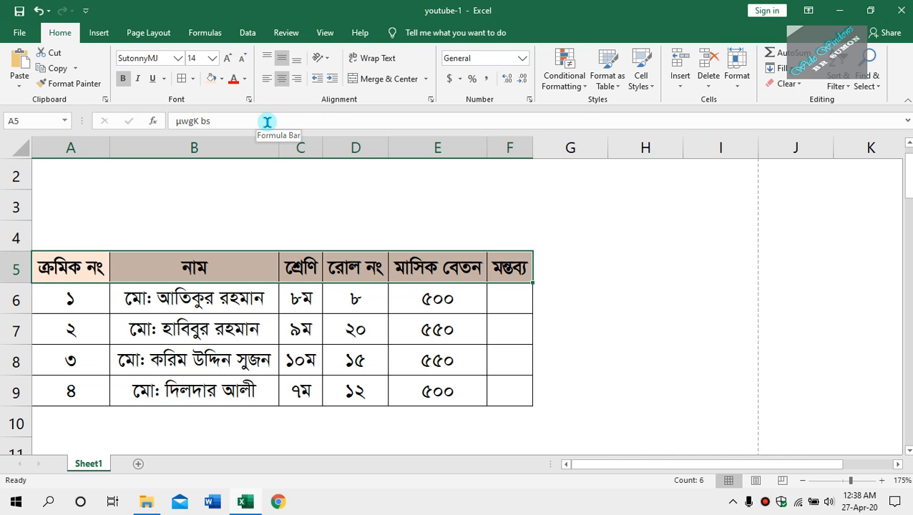
Bring up the Page Layout options and select cells C6 and D6
key(alt+p)
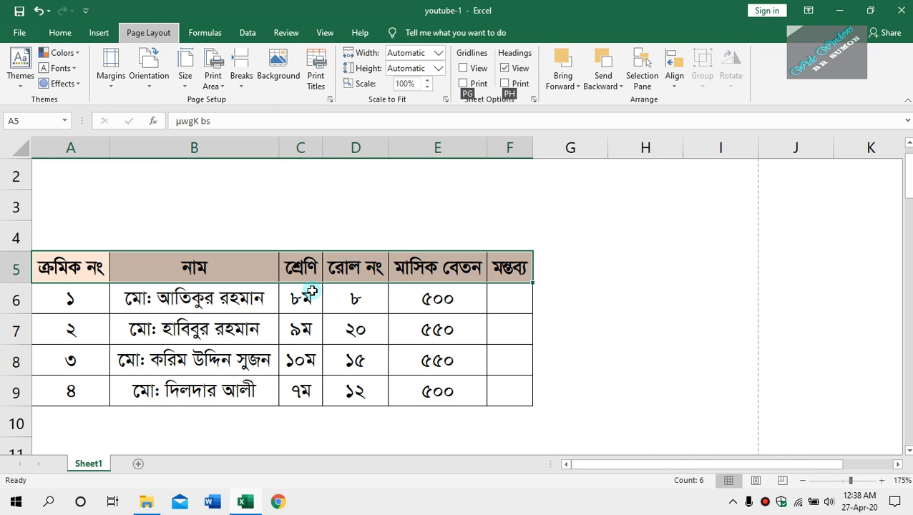
click(313, 291)
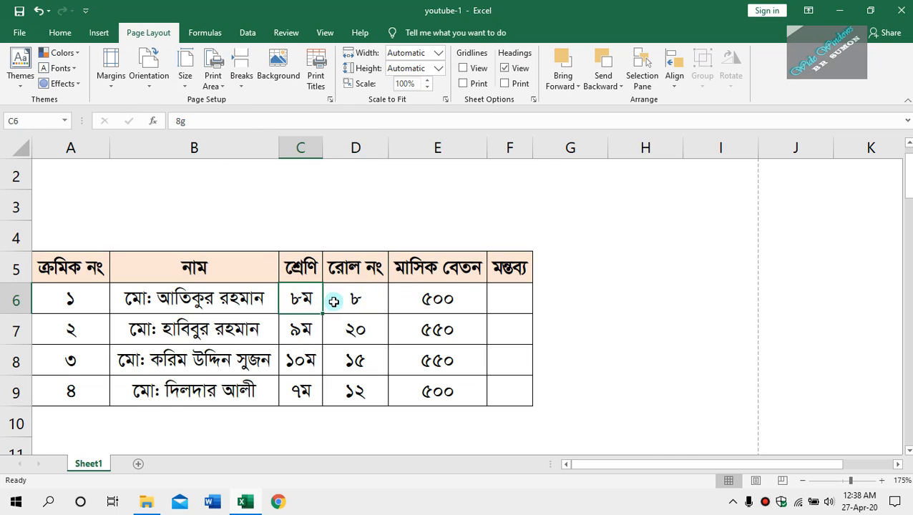
click(346, 304)
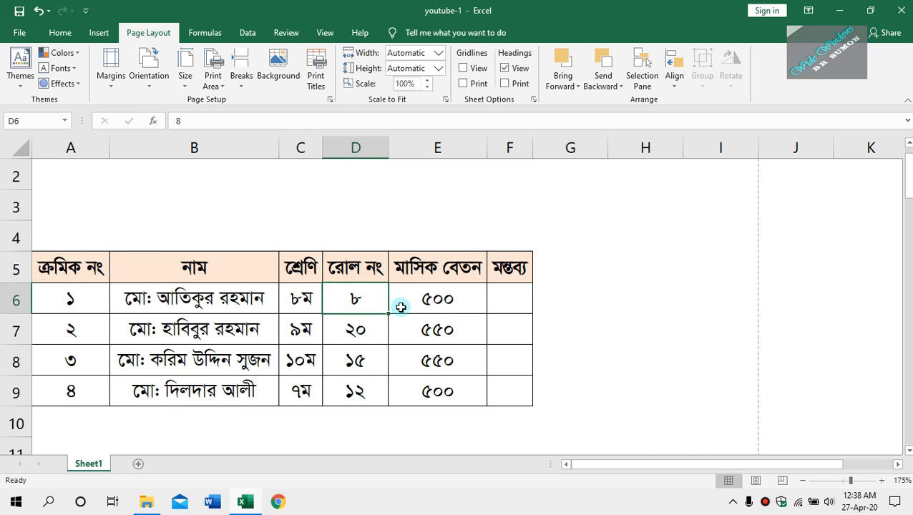
Enter the Bengali title এক্সেল শিখি সহজে in cell A2
click(51, 172)
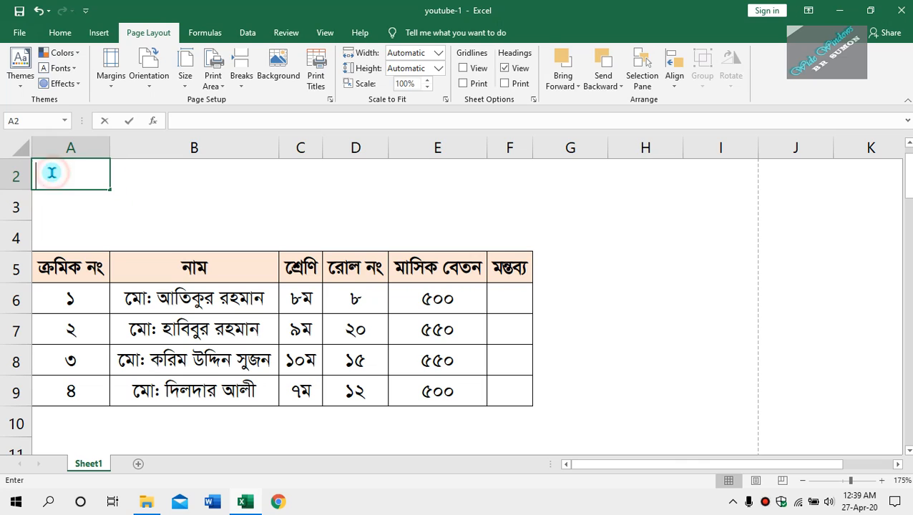
click(154, 179)
click(72, 174)
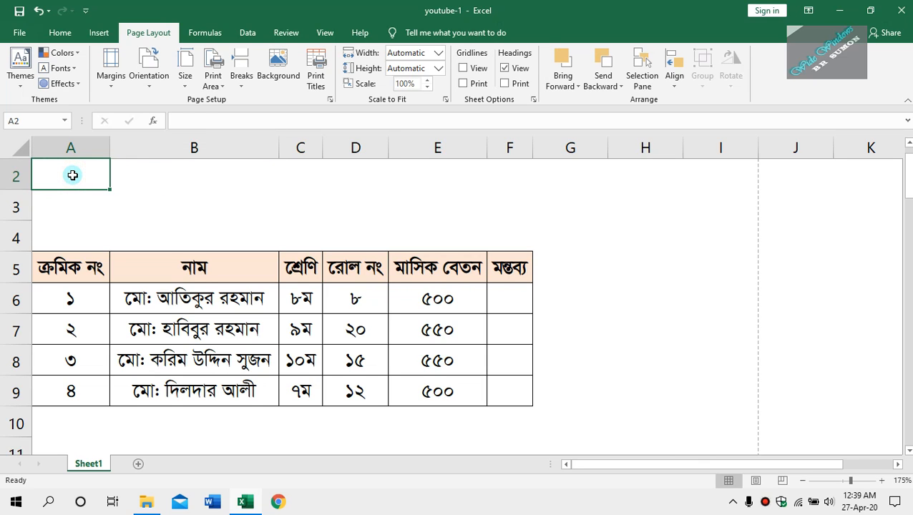
text(G)
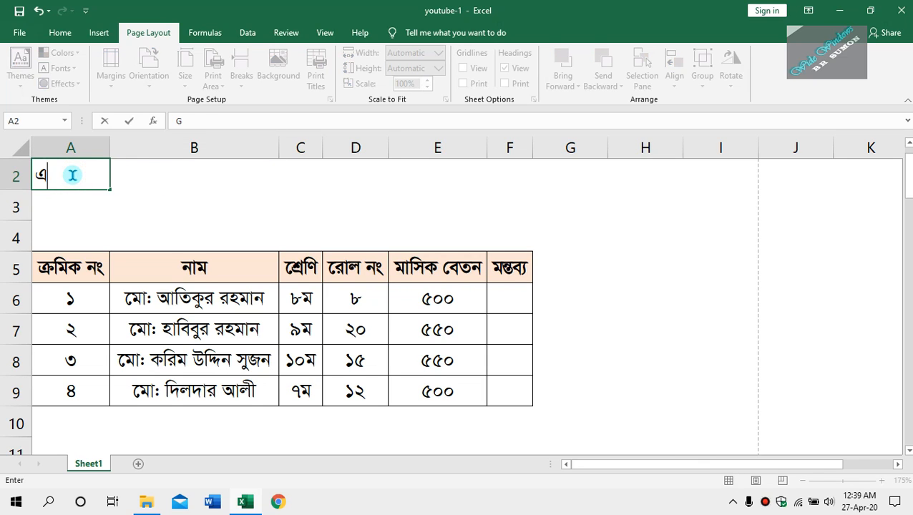
text(‡K&j)
text( wkwL mn‡R)
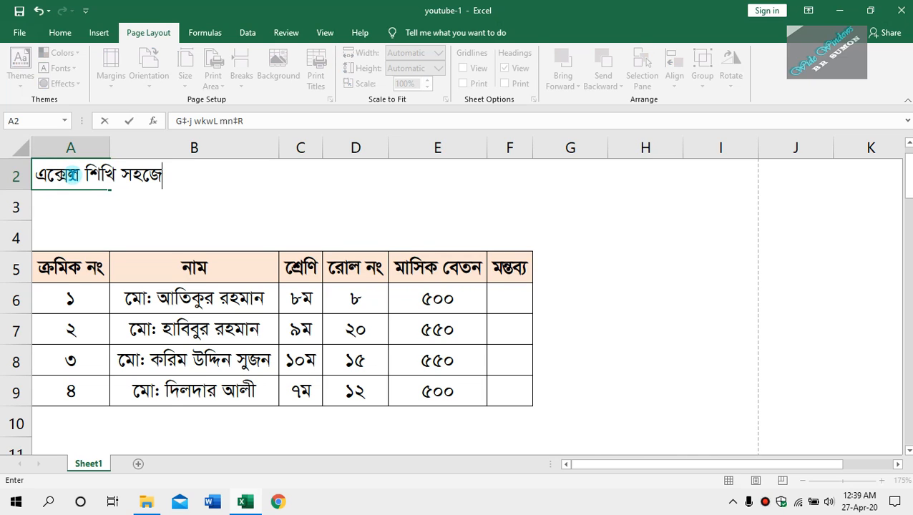
key(Return)
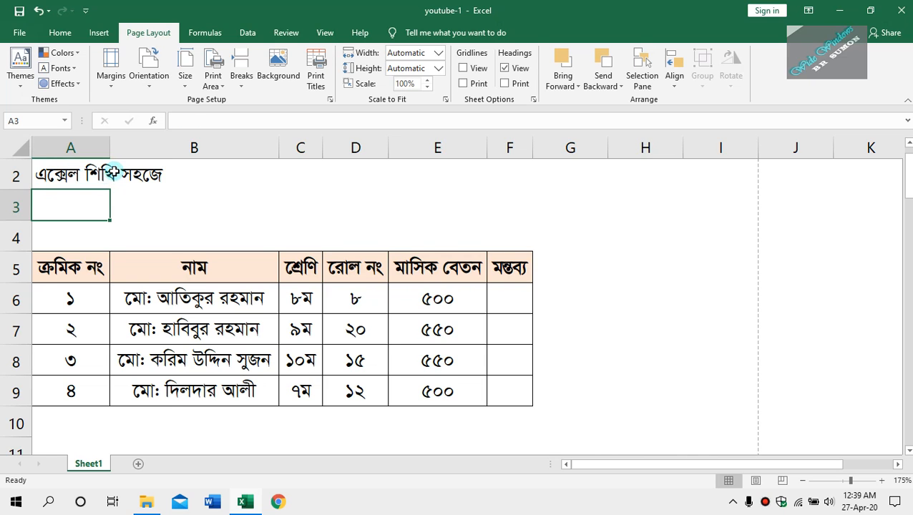
Switch to the Home tab and check how the A2 title displays, ending on empty B2
click(100, 178)
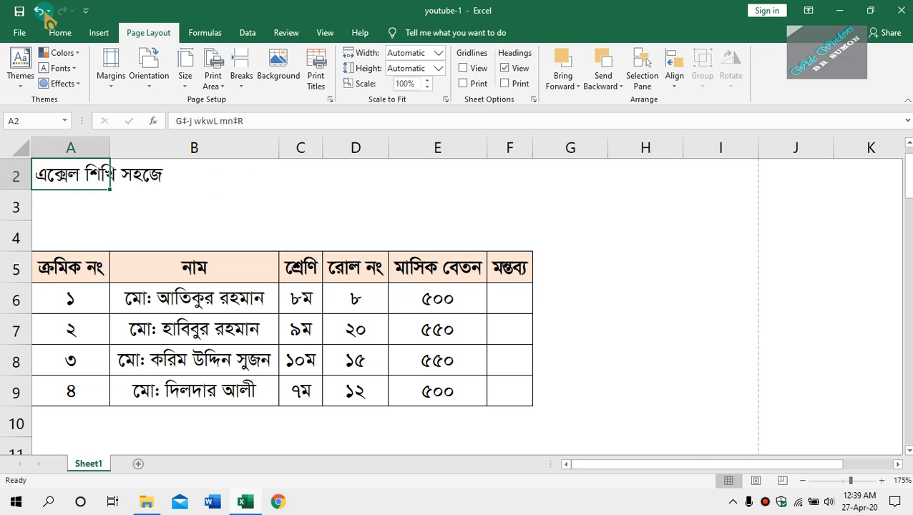
click(60, 33)
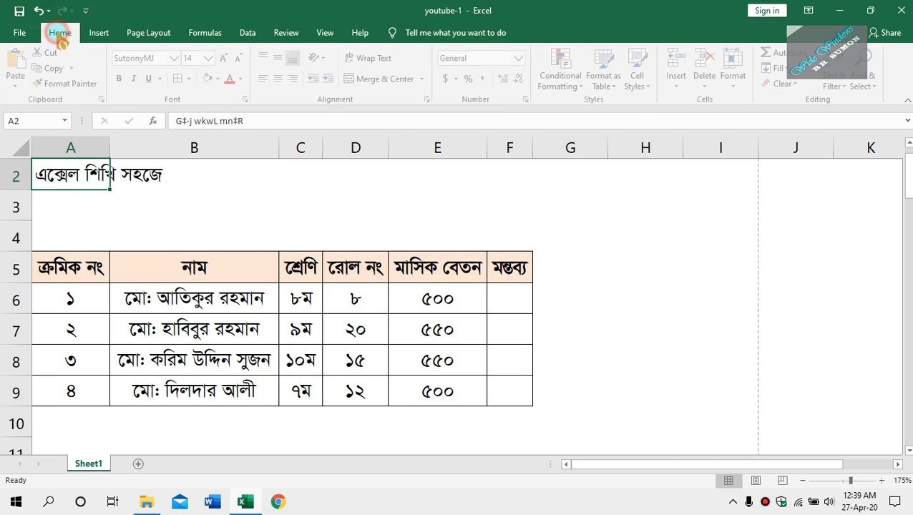
click(155, 195)
click(65, 175)
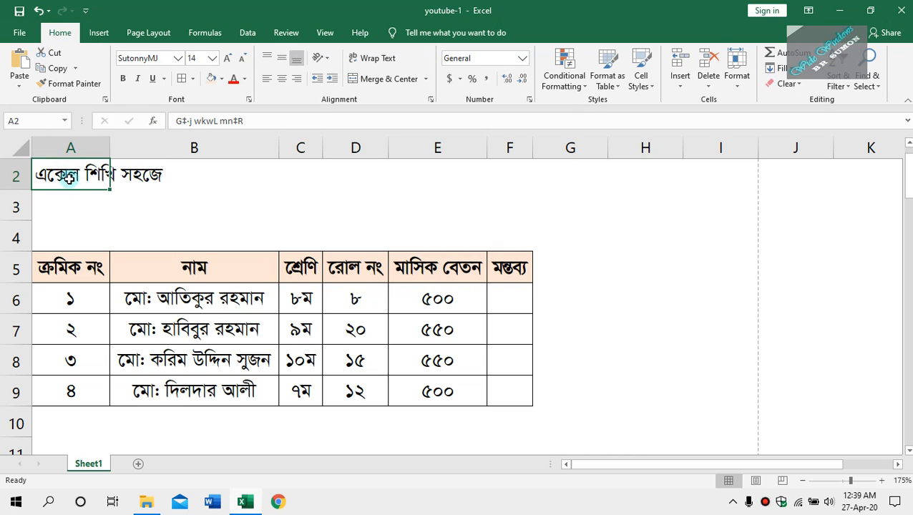
click(122, 212)
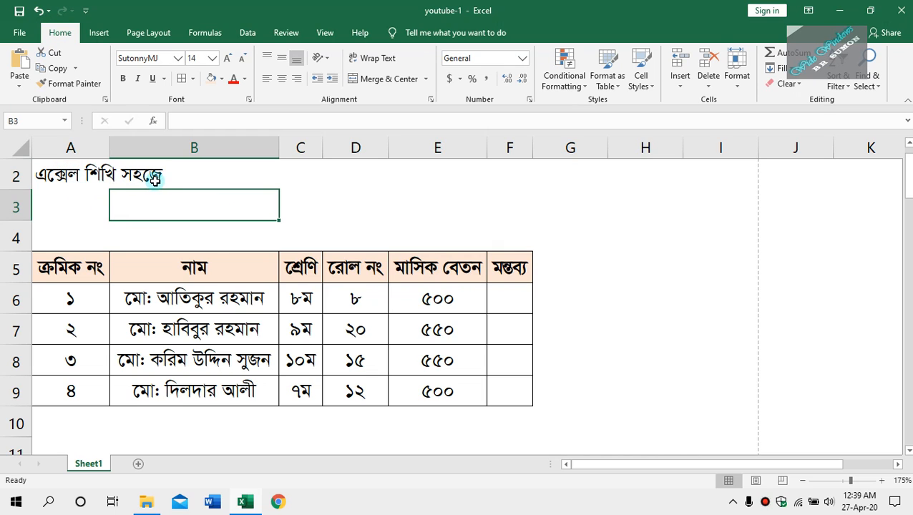
click(55, 175)
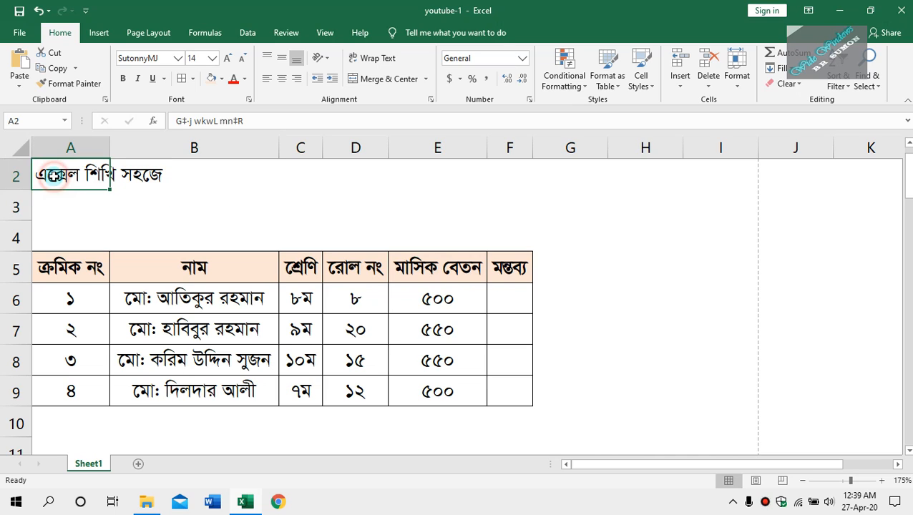
click(146, 176)
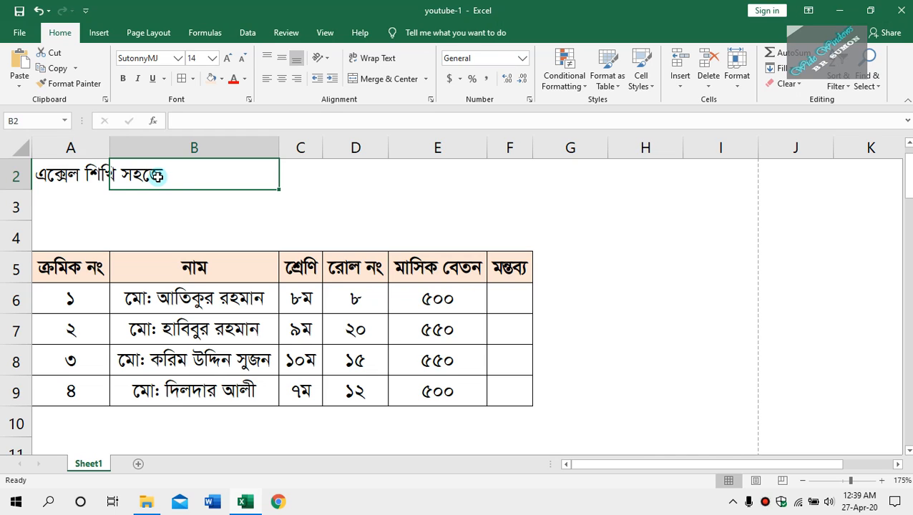
Type test text into B2 and AutoFit column A to the title's width
text(Ab¨ wKw)
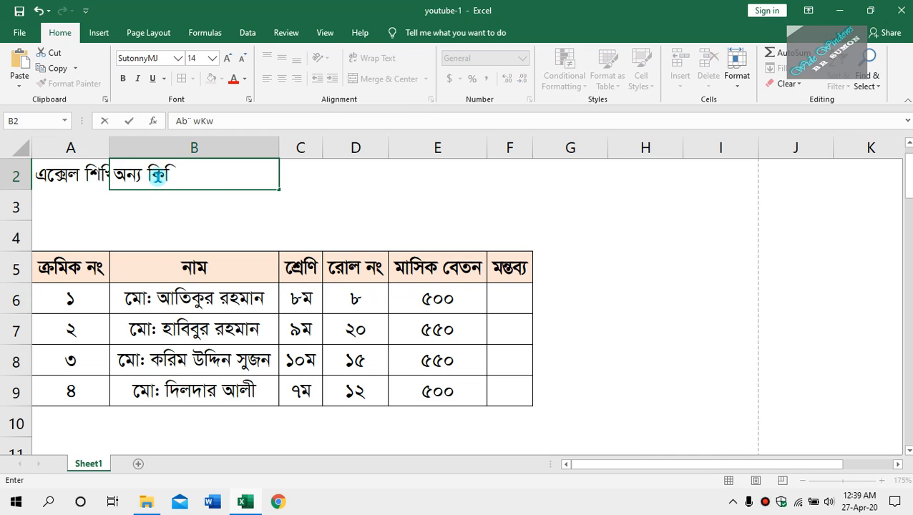
text(z wjwL)
key(Return)
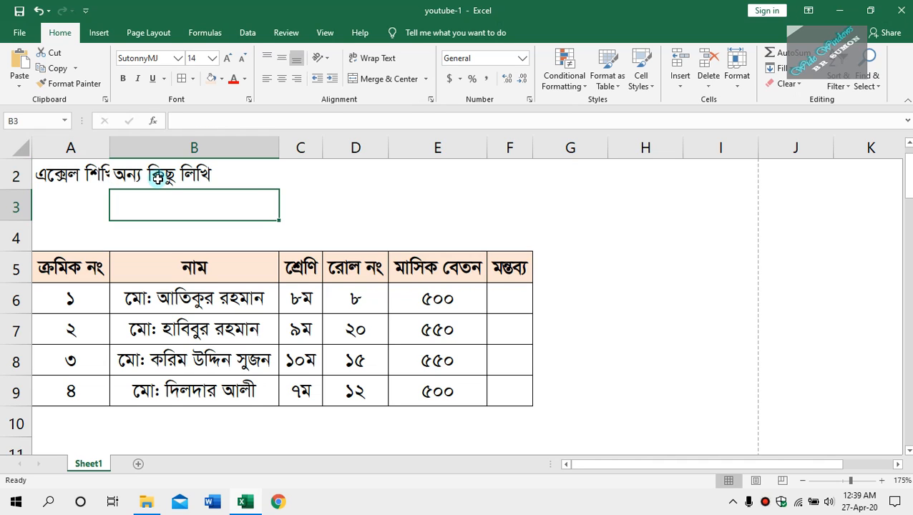
click(243, 178)
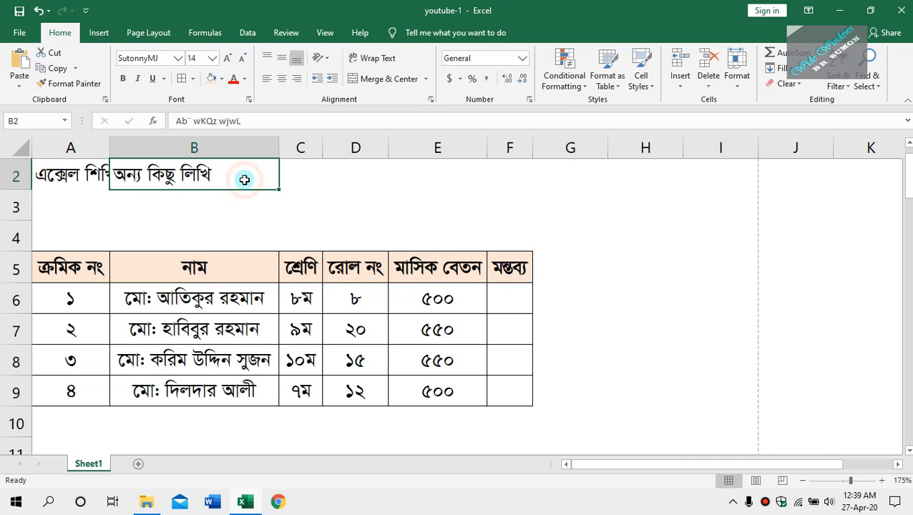
double_click(110, 149)
click(106, 148)
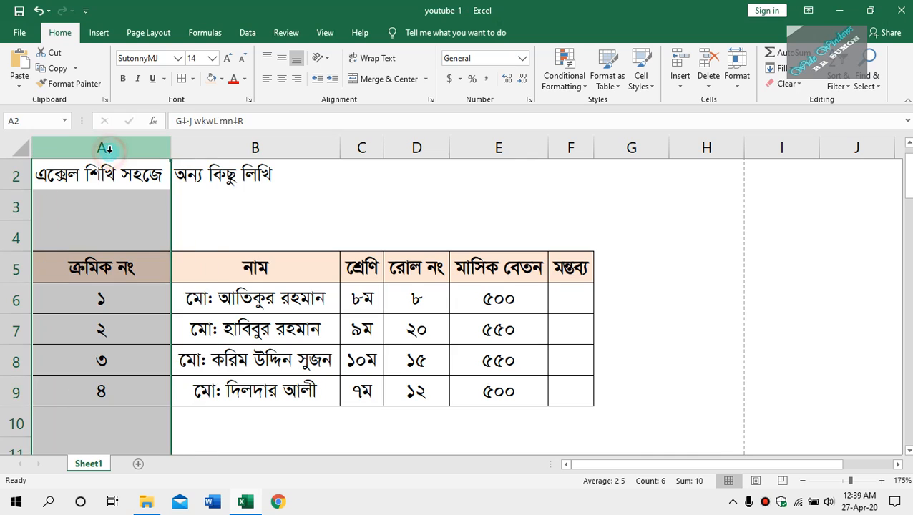
click(204, 193)
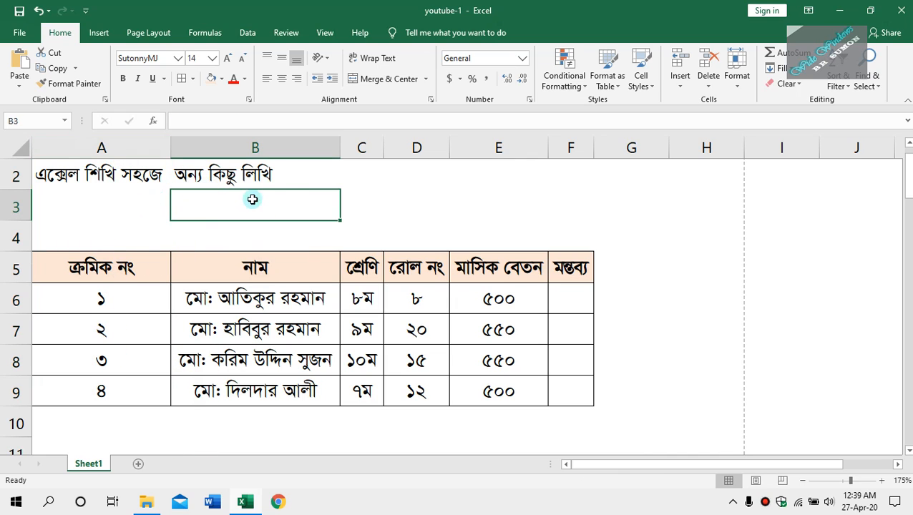
Clear the test text from cell B2
click(269, 174)
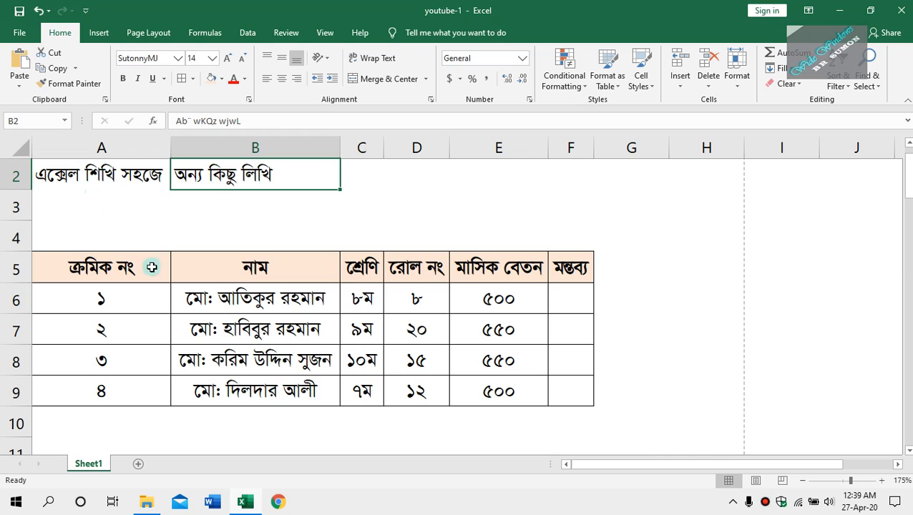
click(102, 174)
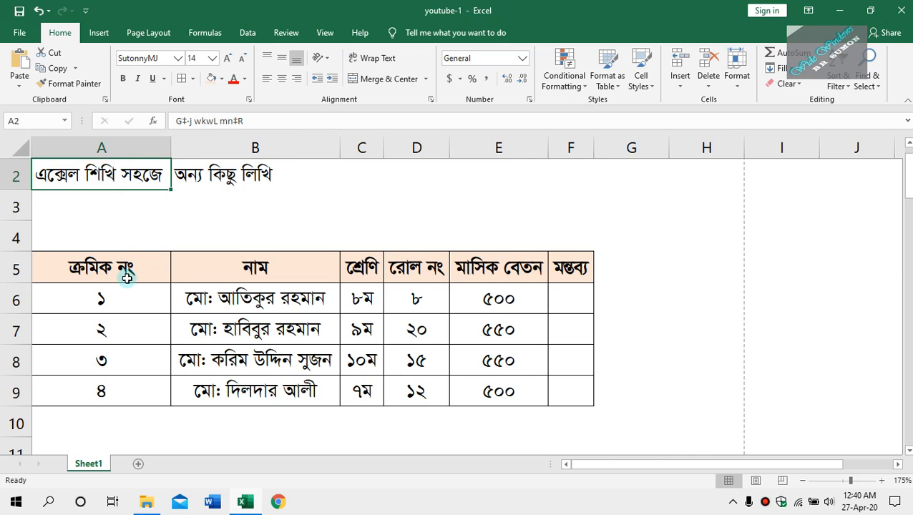
click(203, 183)
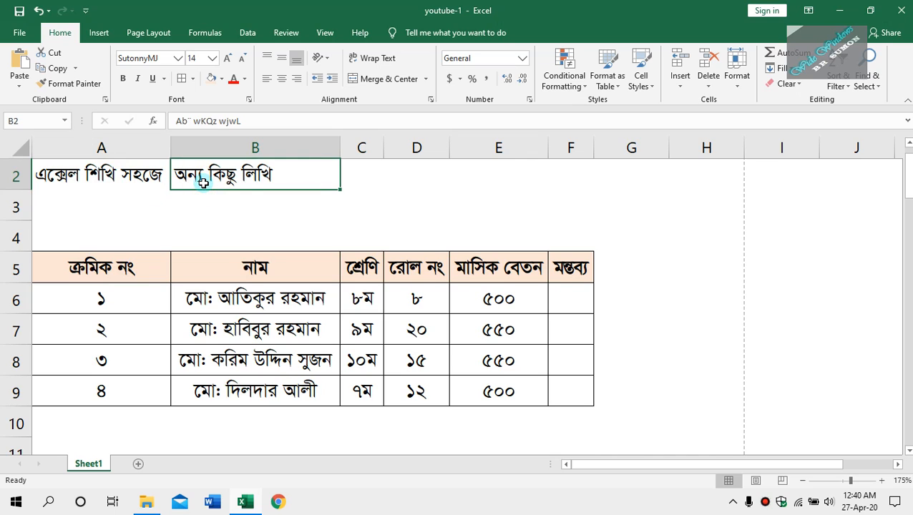
key(Delete)
click(187, 209)
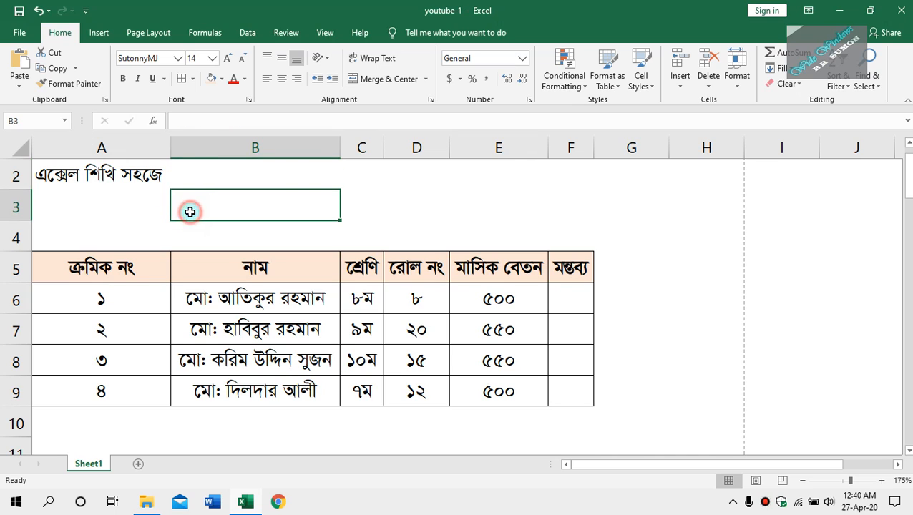
Narrow column A to width 15.57 and confirm the title spills into the empty B2
drag(171, 142, 115, 140)
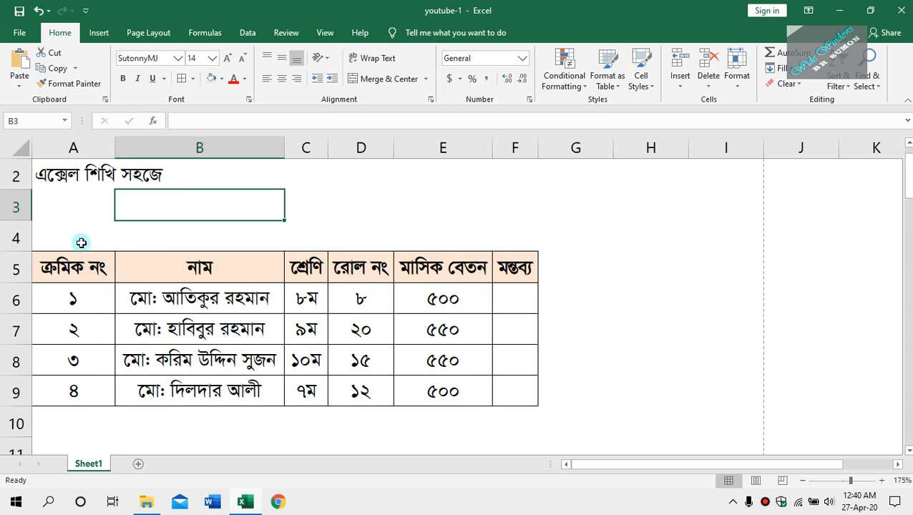
click(83, 179)
click(169, 173)
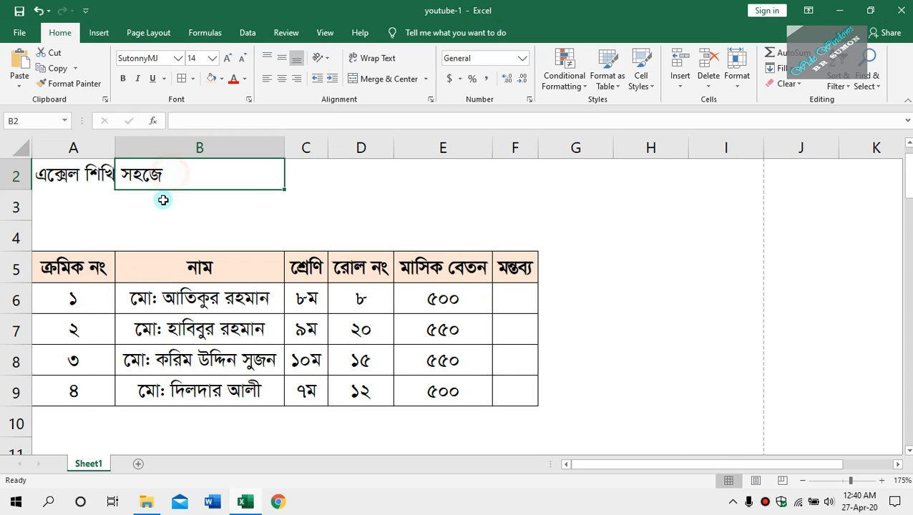
double_click(169, 173)
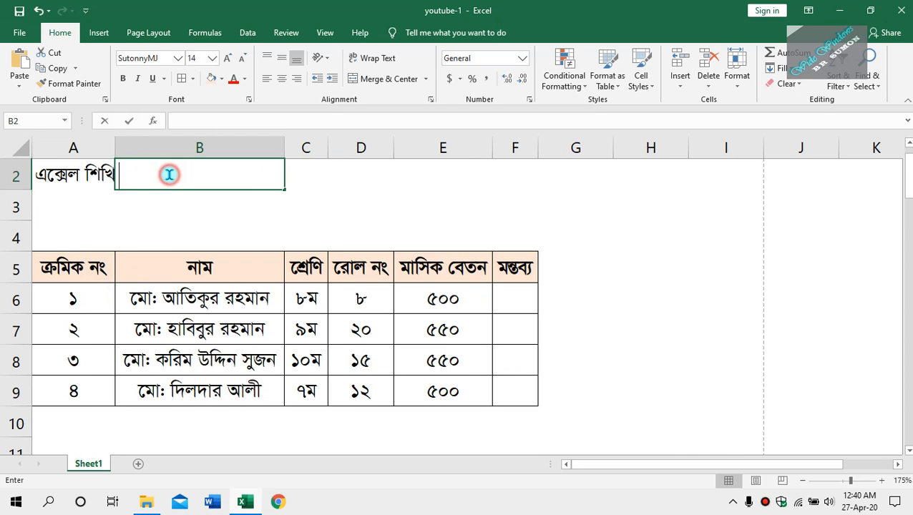
click(179, 216)
click(171, 179)
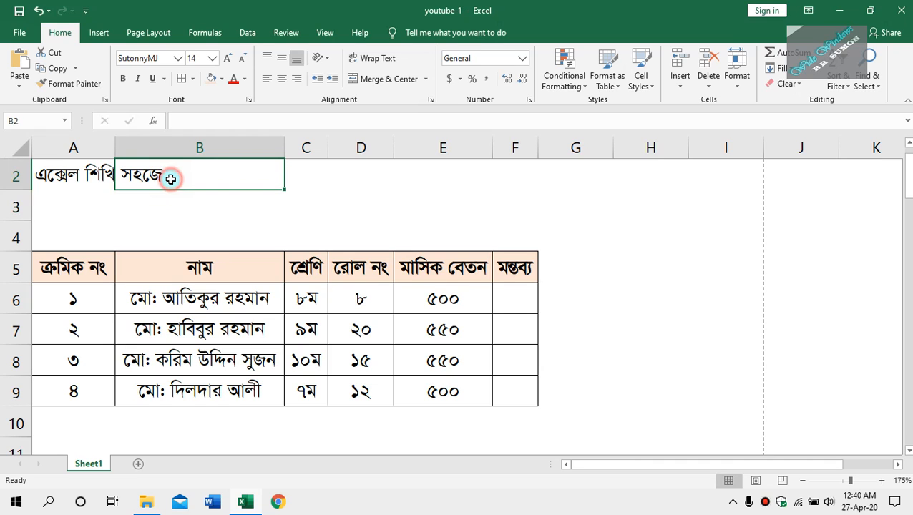
click(165, 214)
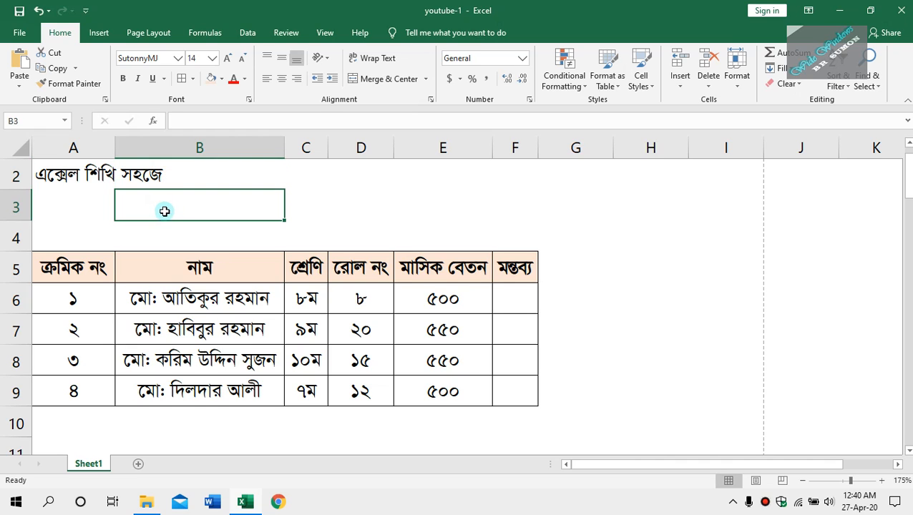
Merge and centre the title across A2:B2, make it bold and enlarge its font
click(54, 177)
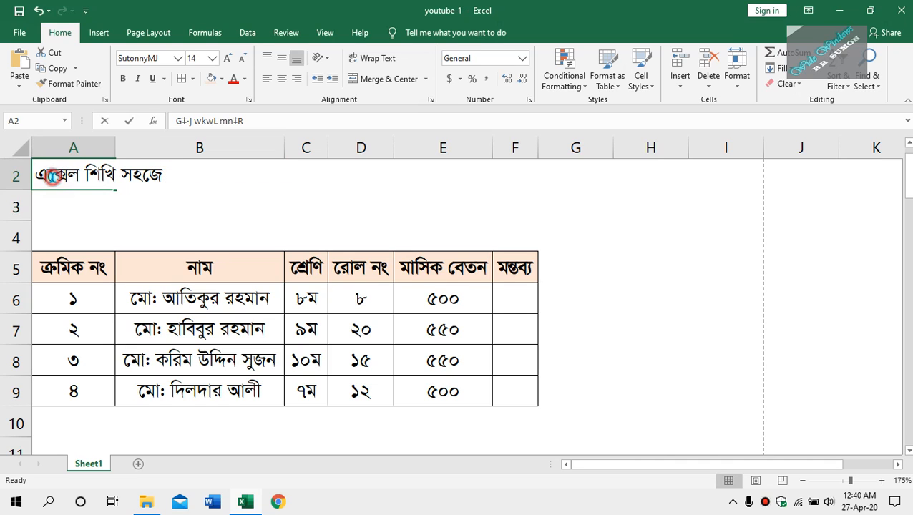
click(113, 209)
drag(64, 179, 141, 171)
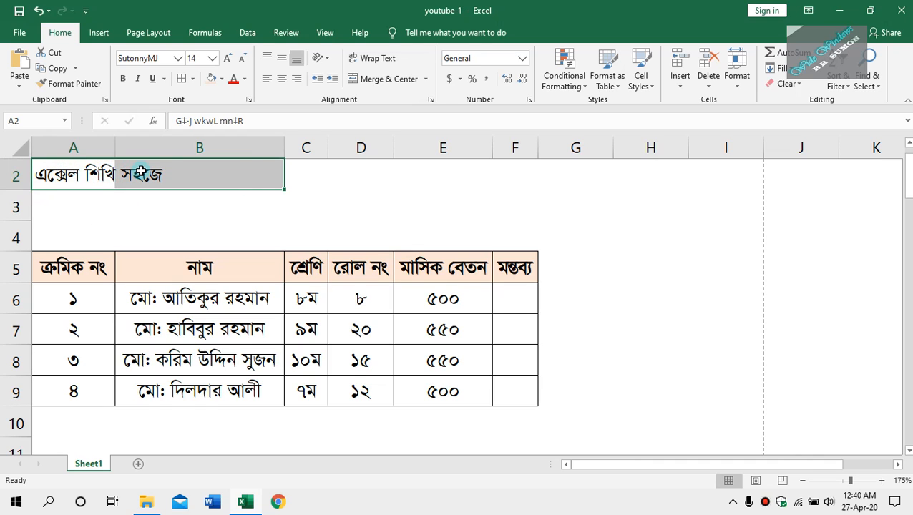
click(374, 79)
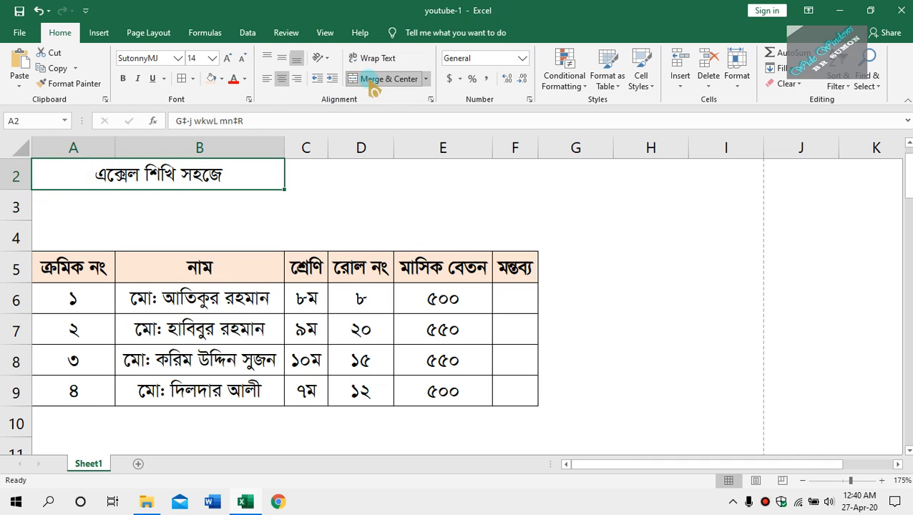
click(181, 209)
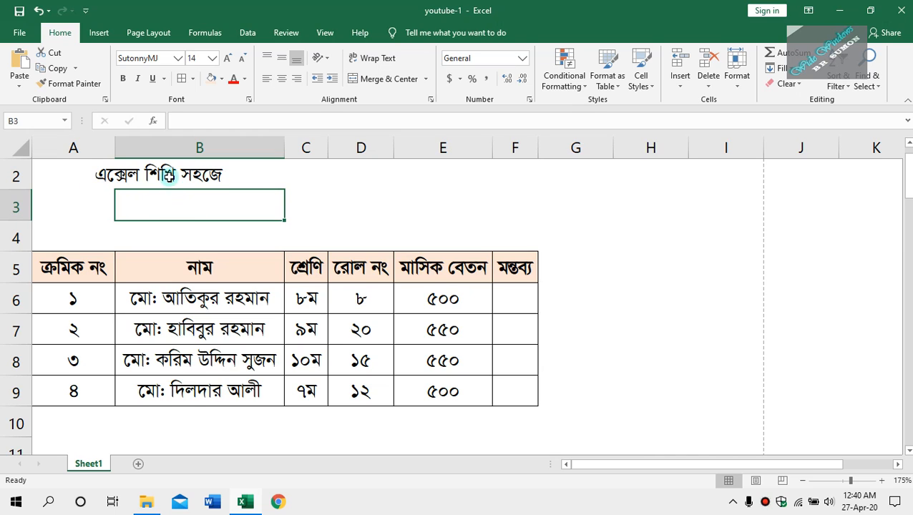
click(114, 177)
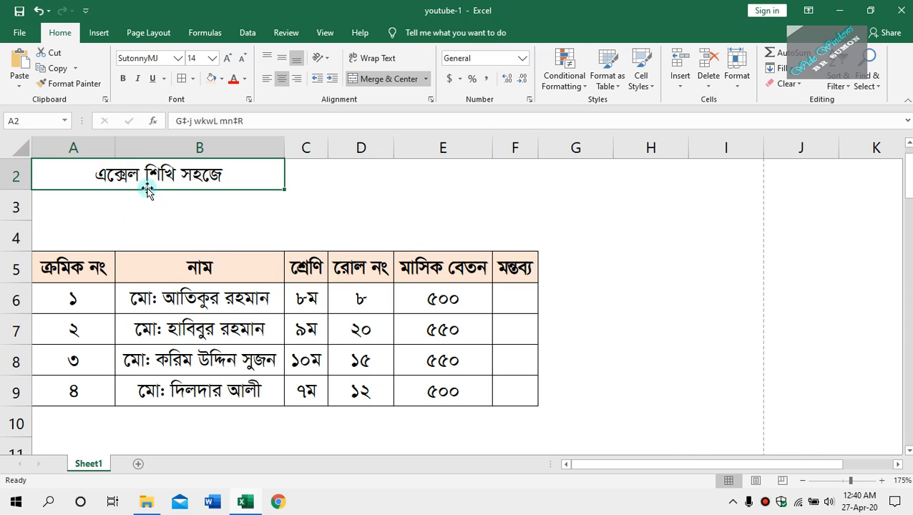
click(123, 78)
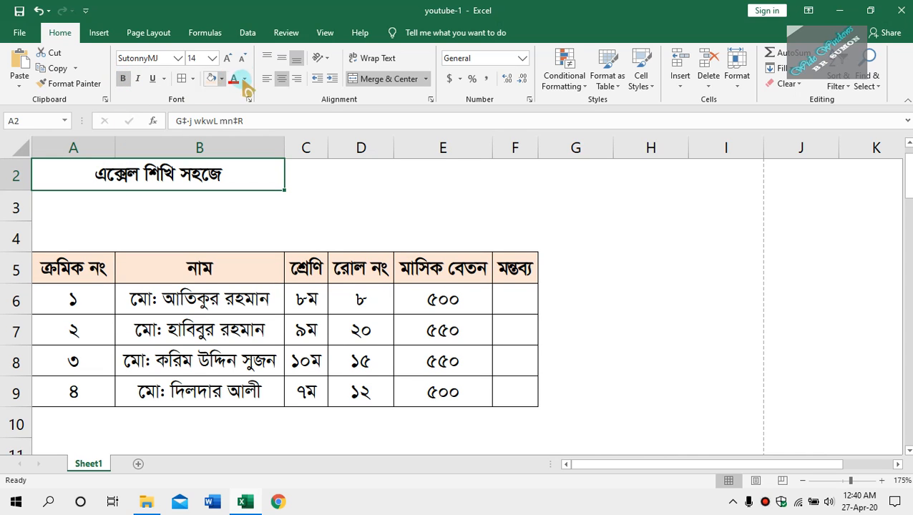
click(227, 58)
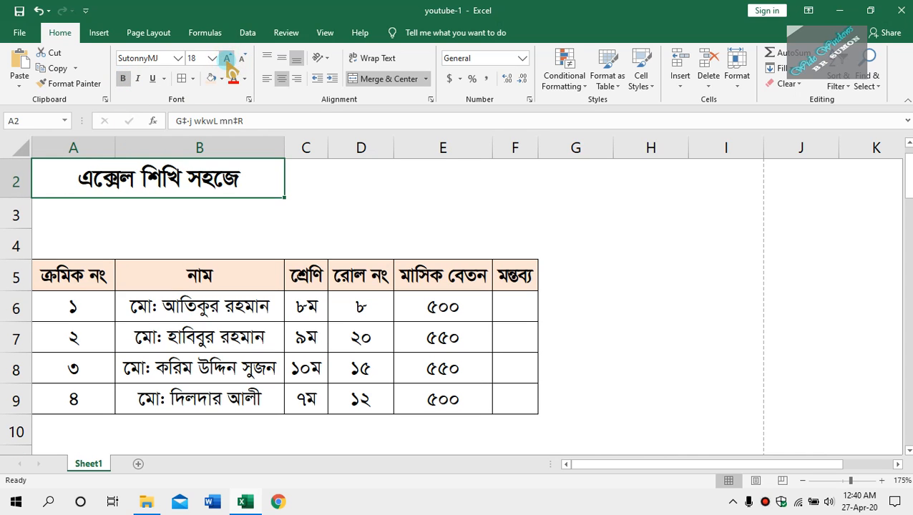
Extend the selection from A2 along row 2 to column I without editing the title
double_click(59, 177)
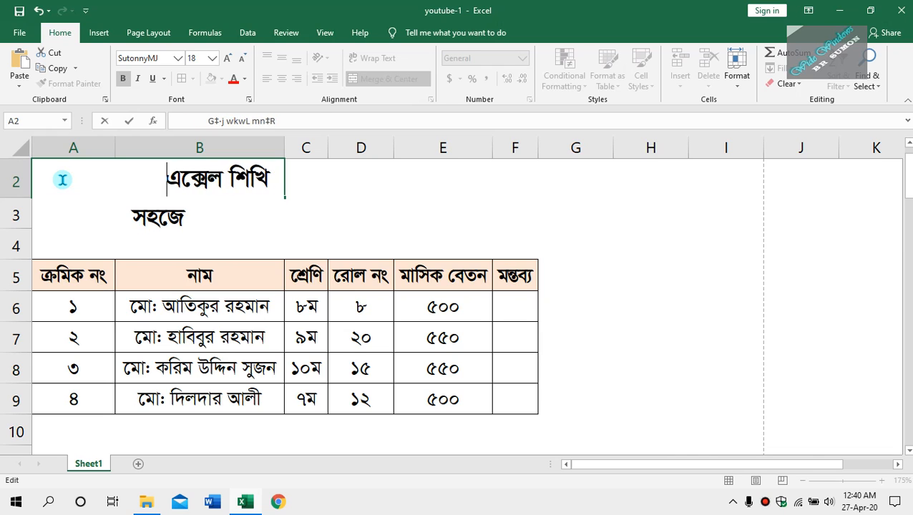
key(Escape)
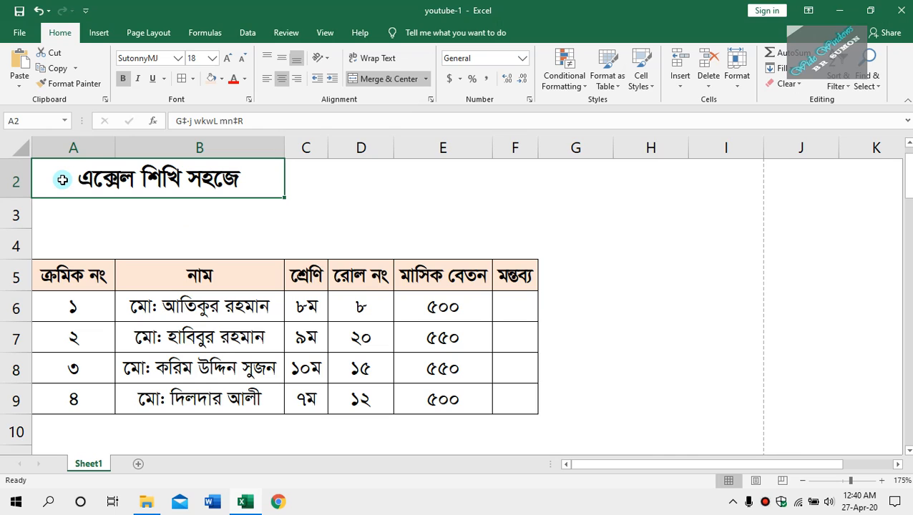
key(shift+Right)
key(shift+Right)
key(shift+Right)
key(shift+Right)
key(shift+Right)
key(shift+Right)
key(shift+Right)
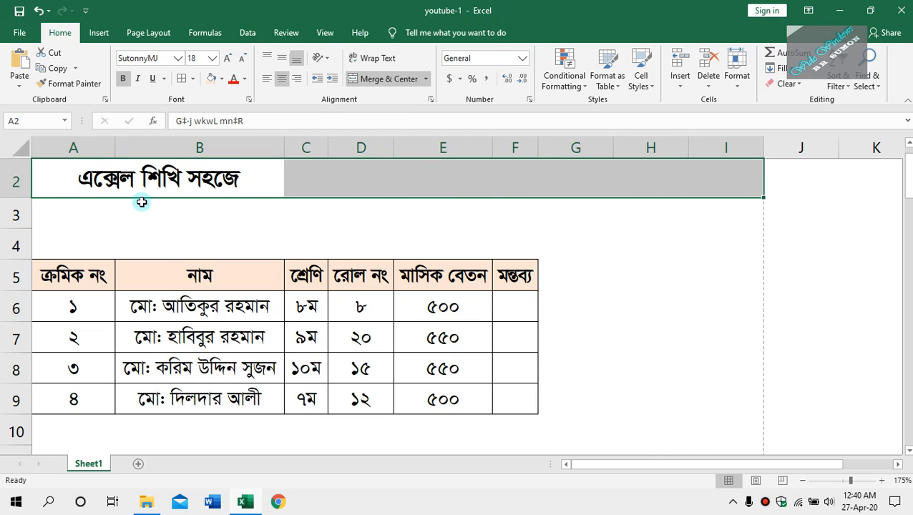
Apply Merge & Center to A2:I2, centring এক্সেল শিখি সহজে over the table
click(385, 80)
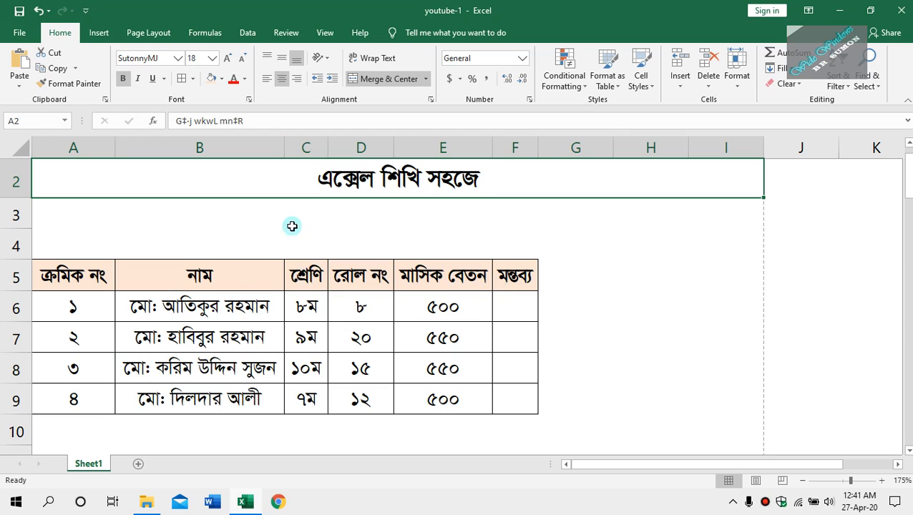
Insert a blank column C headed পিতার নাম in C5 and begin the first father's name in C6
right_click(304, 147)
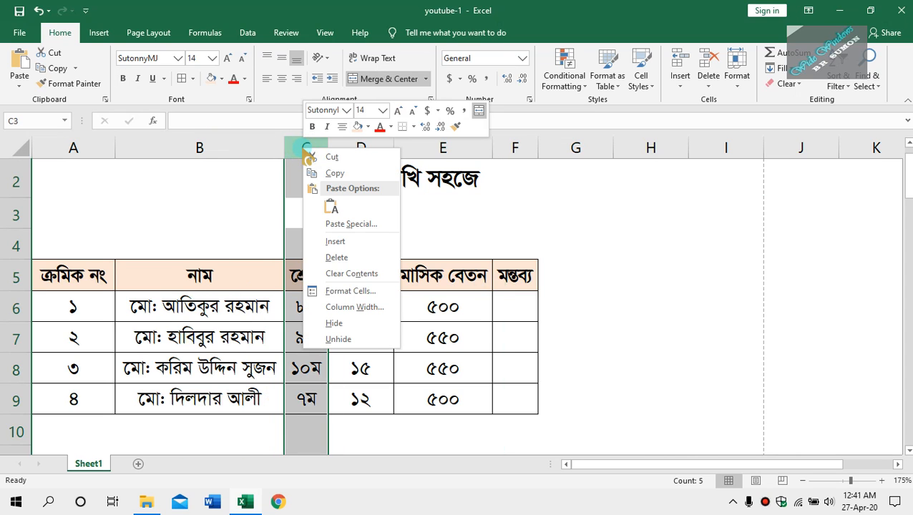
click(336, 241)
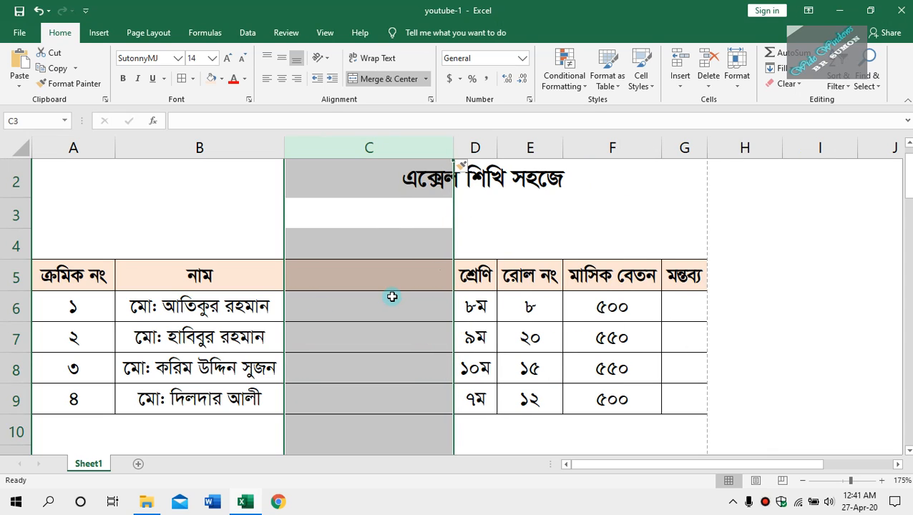
click(359, 282)
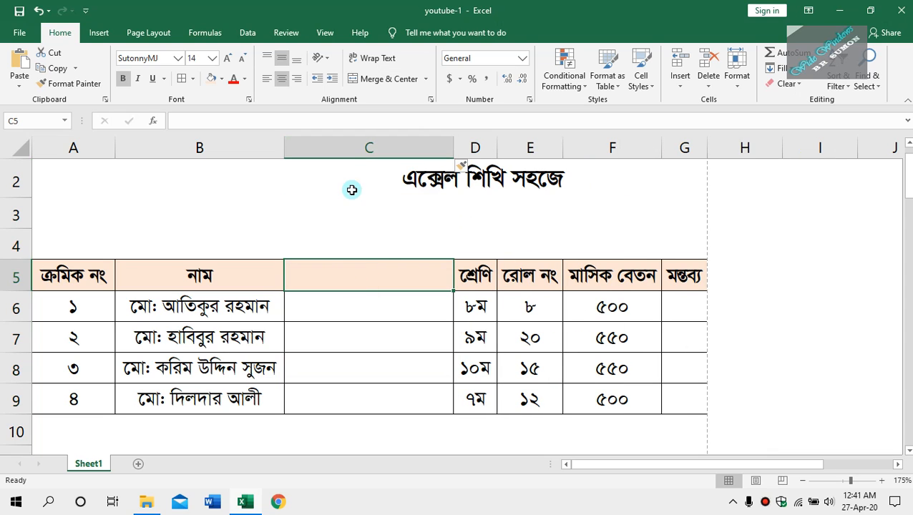
click(370, 280)
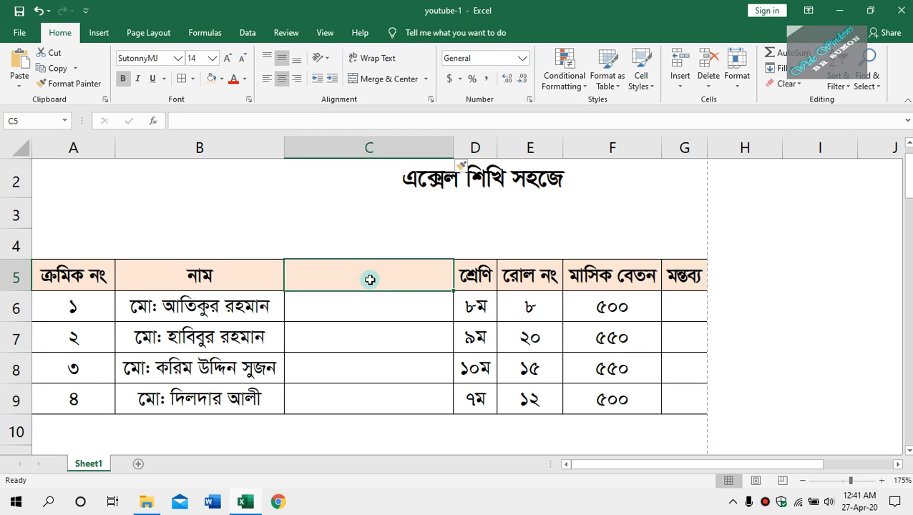
text(wcZvi)
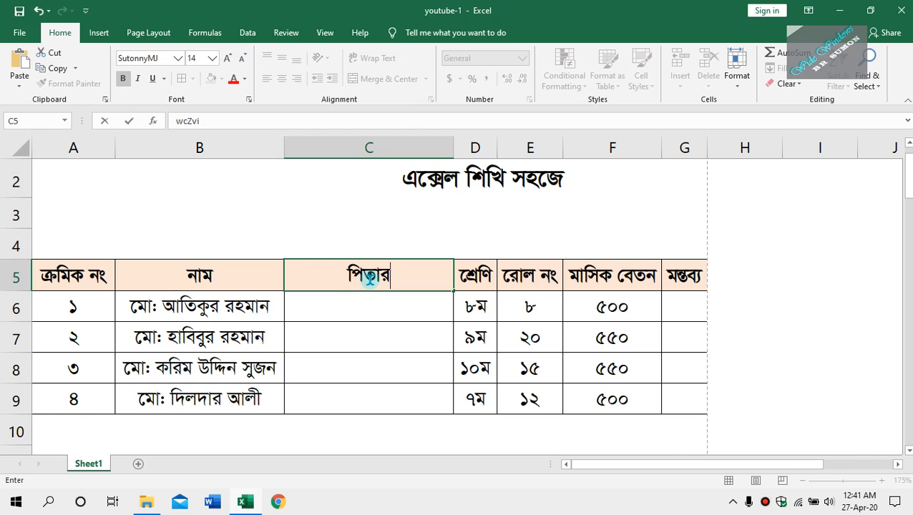
text( bvg)
key(Return)
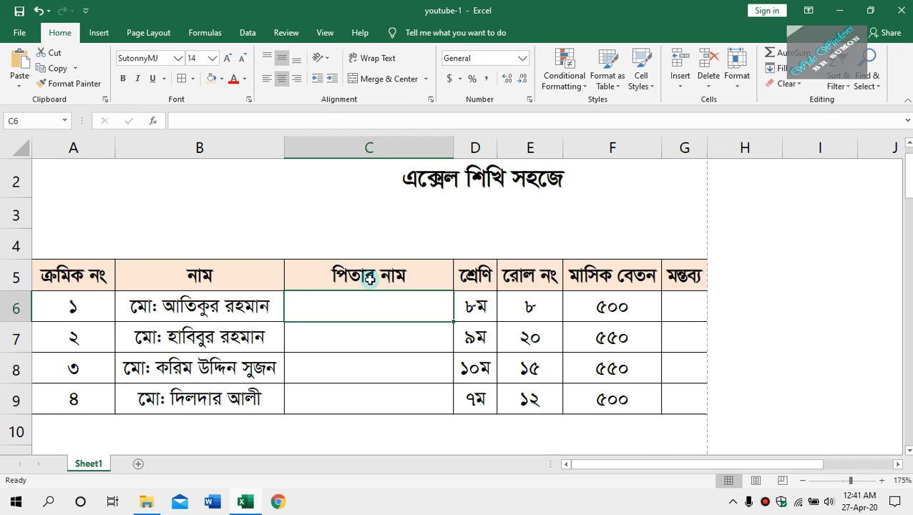
text(‡gv: Kv)
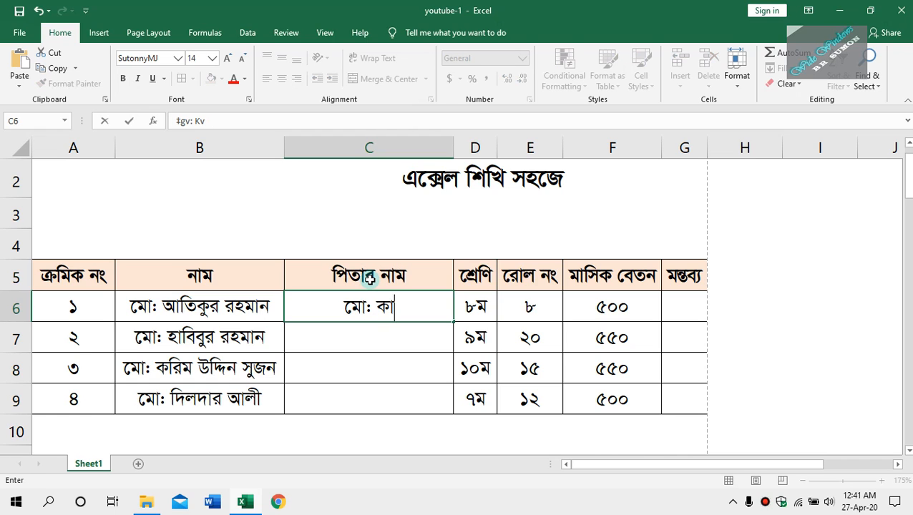
text(‡kg DwÏb)
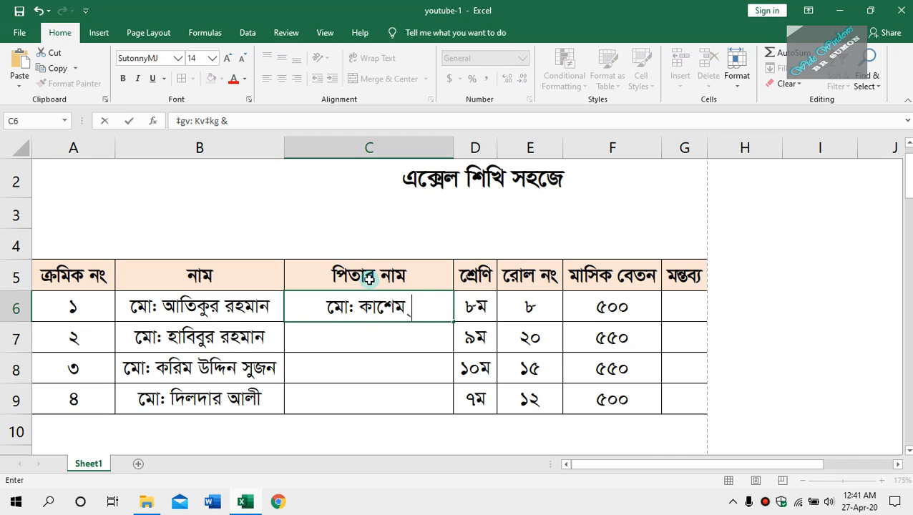
Enter the four fathers' names down C6:C9 and AutoFit column C to the longest one
key(Return)
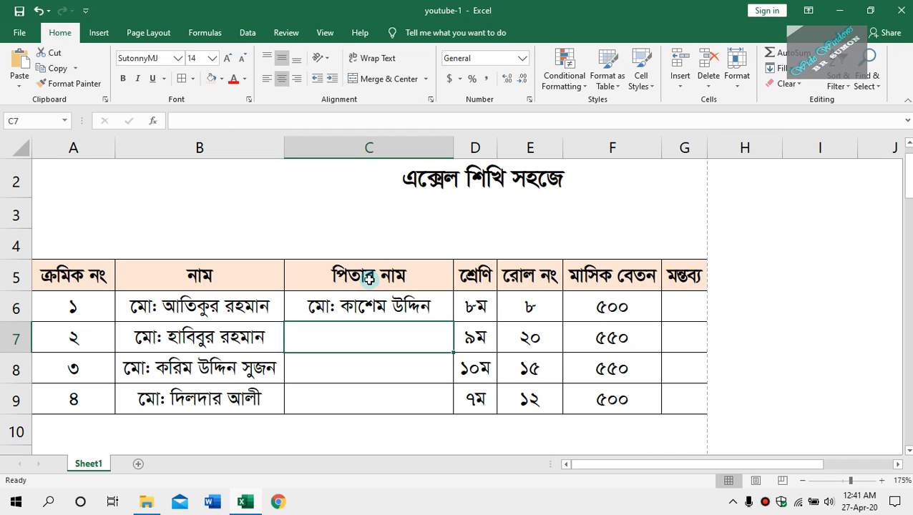
text(‡gv: )
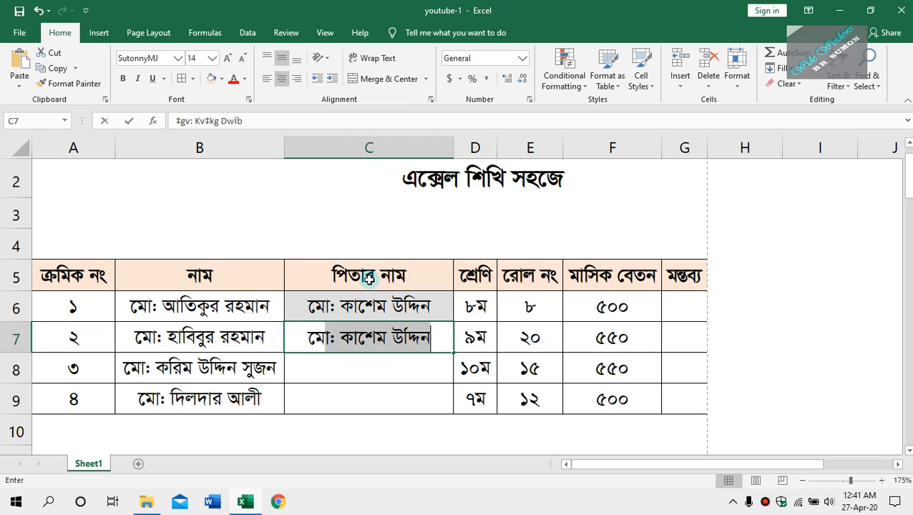
text(Avl)
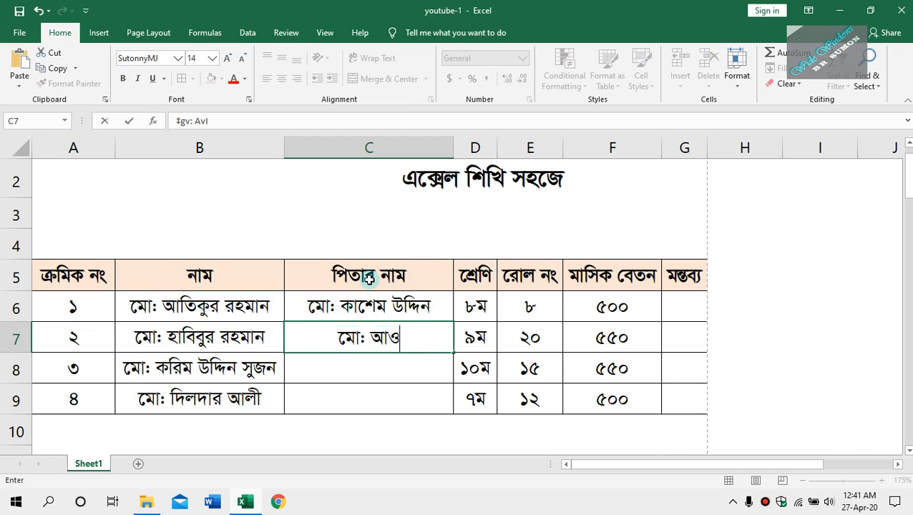
text(jv` Avjx)
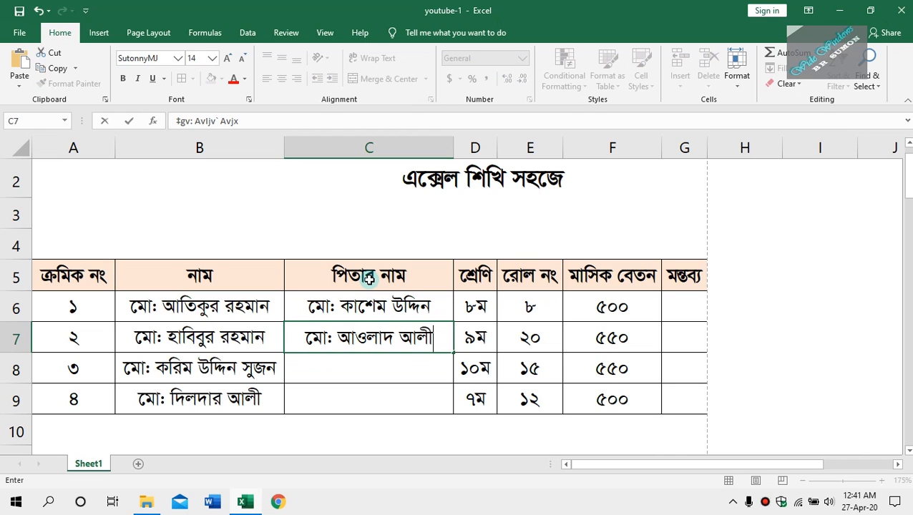
key(Return)
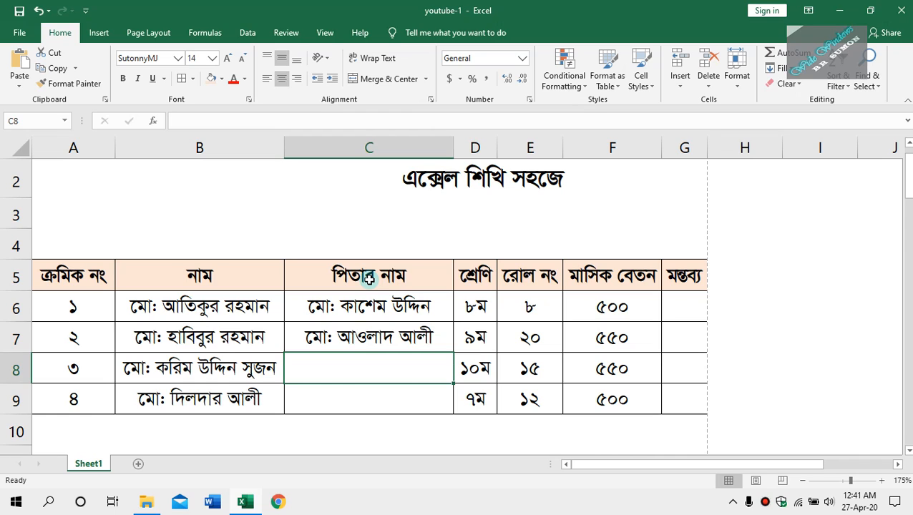
text(‡gv: Rvjvj DwÏb f,)
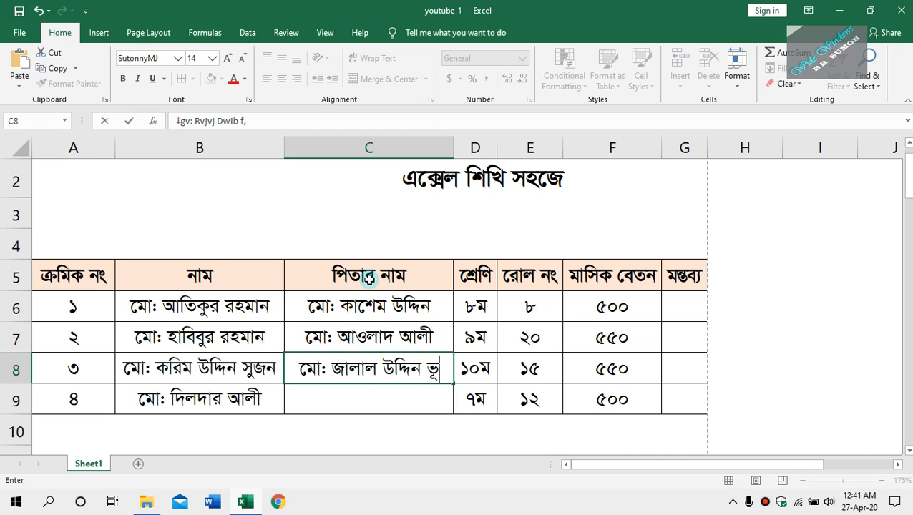
text(Bqv)
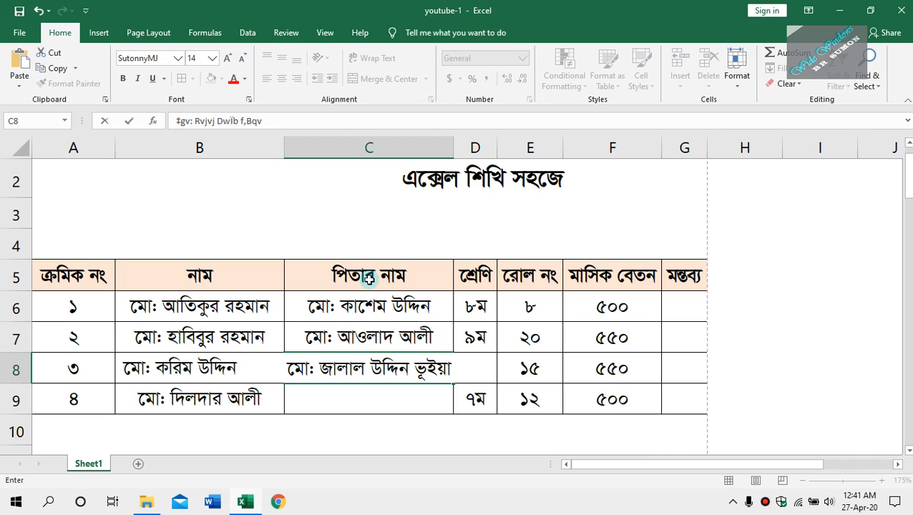
key(Return)
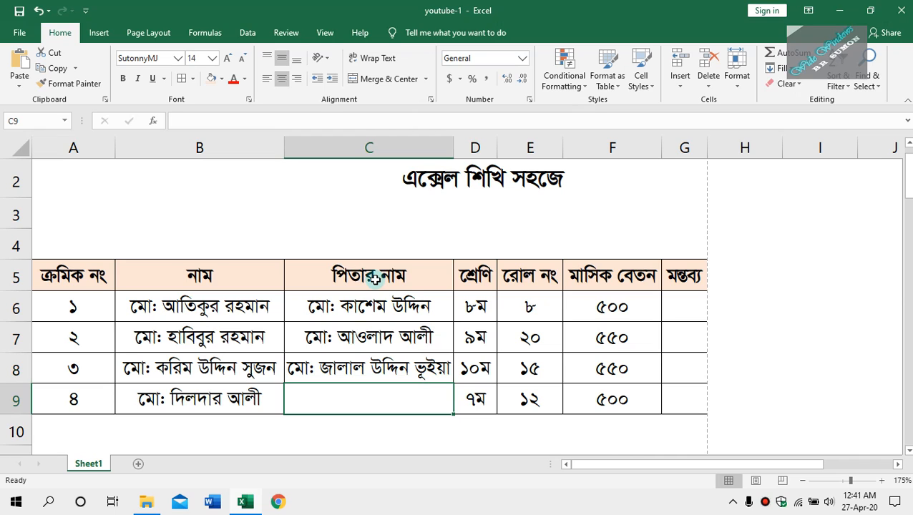
text(‡gv: wkKv`v)
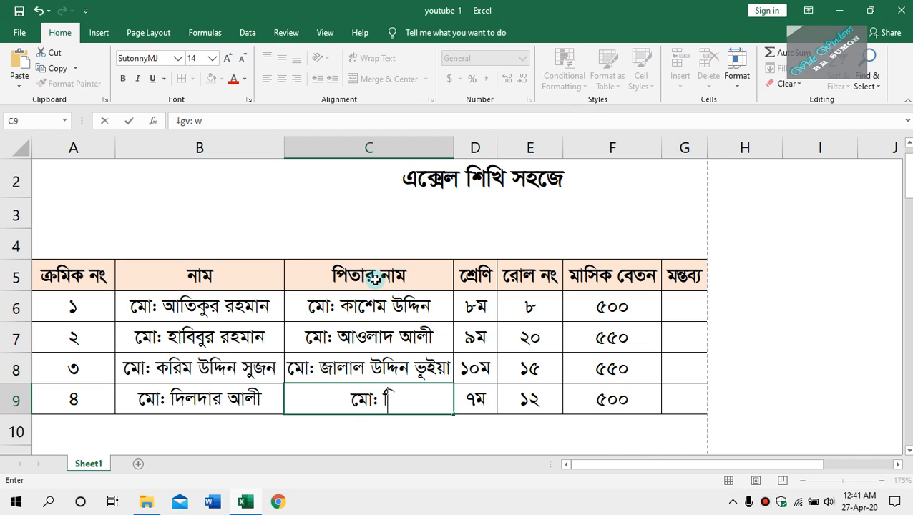
key(BackSpace)
key(BackSpace)
key(BackSpace)
text(`vi Avjx AvK›`)
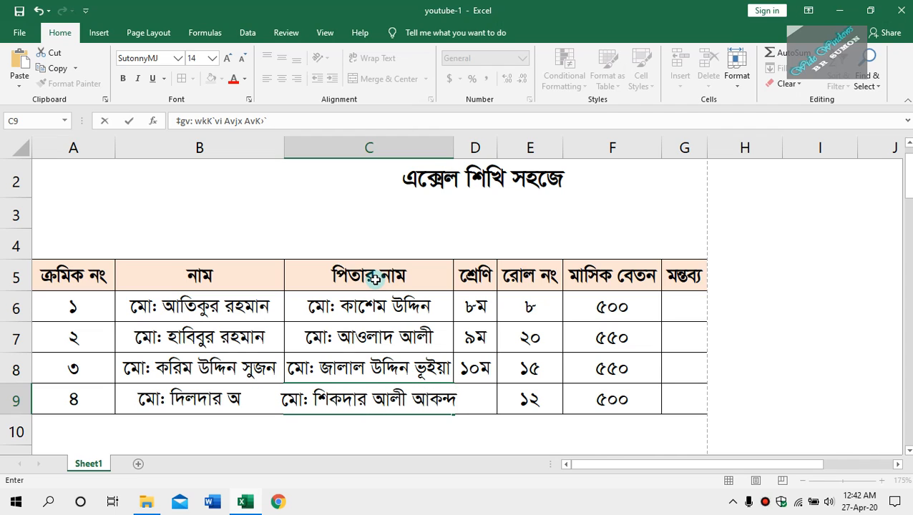
key(Return)
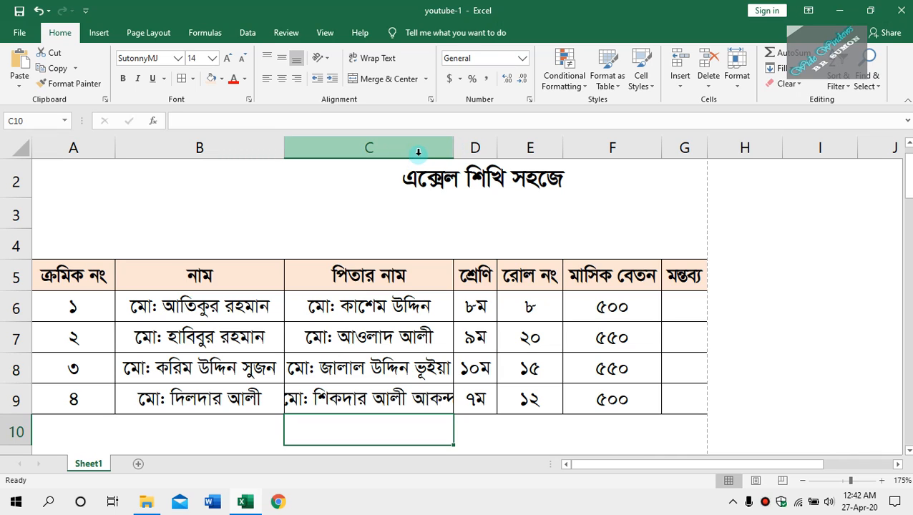
double_click(454, 148)
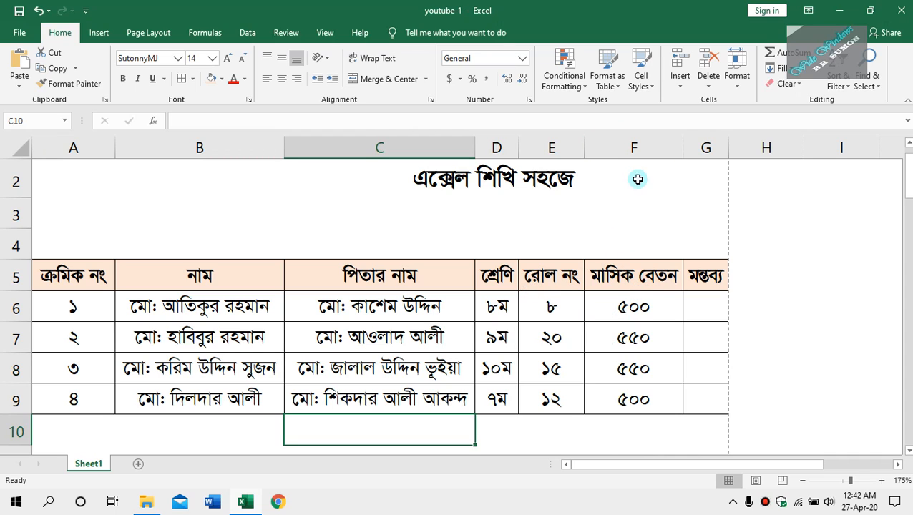
Insert a blank column F before the salary column and head it শাখা
click(643, 145)
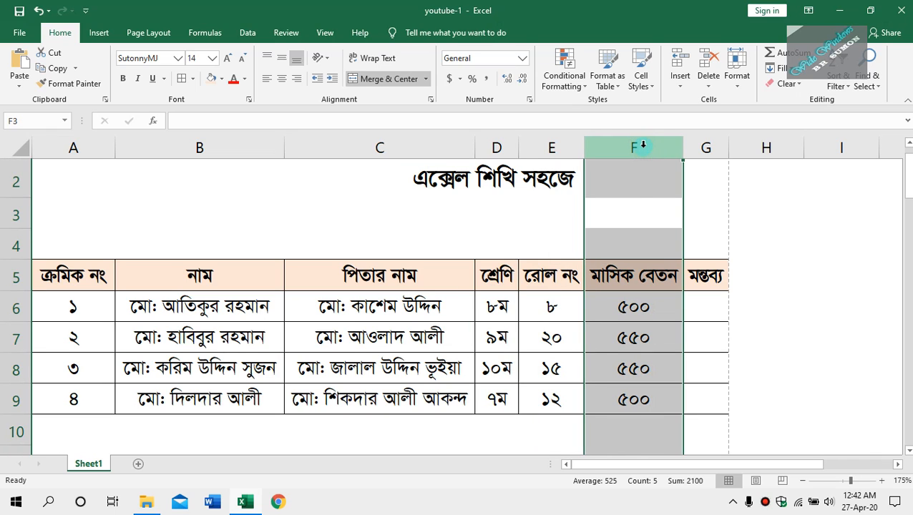
right_click(639, 153)
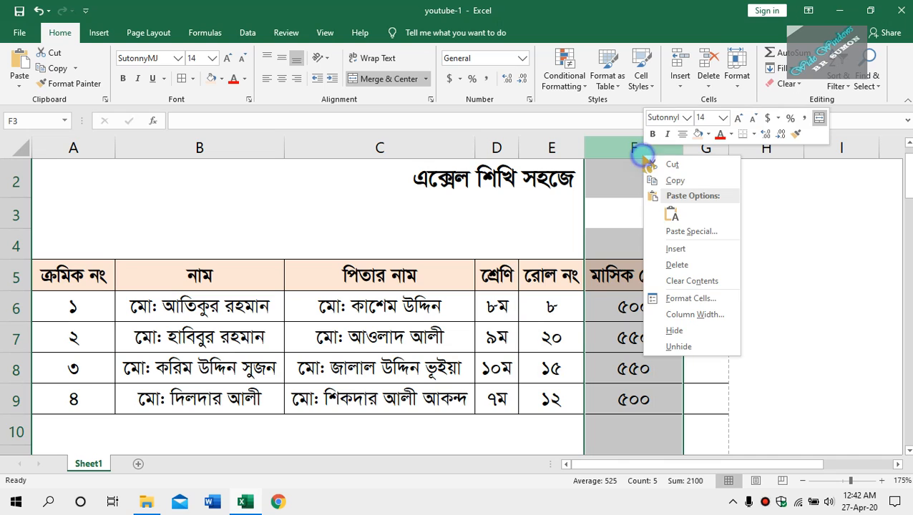
click(675, 248)
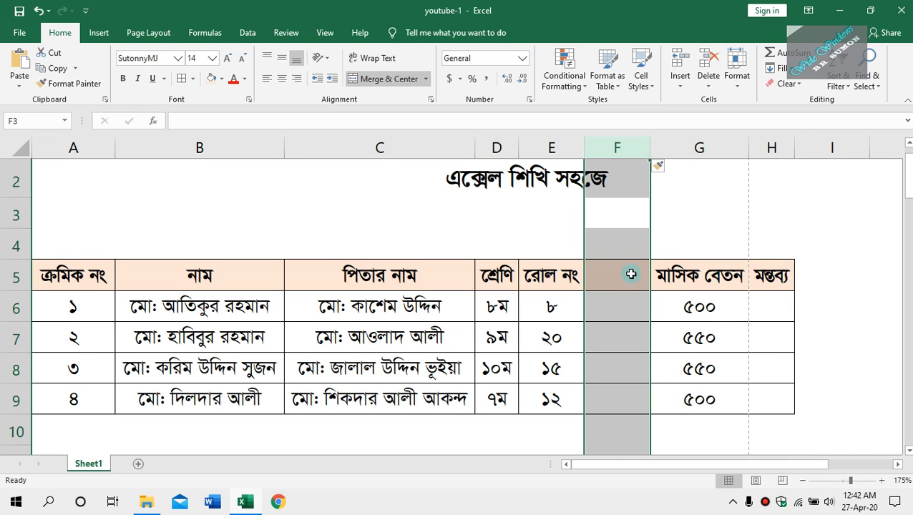
click(613, 275)
text(kvLv)
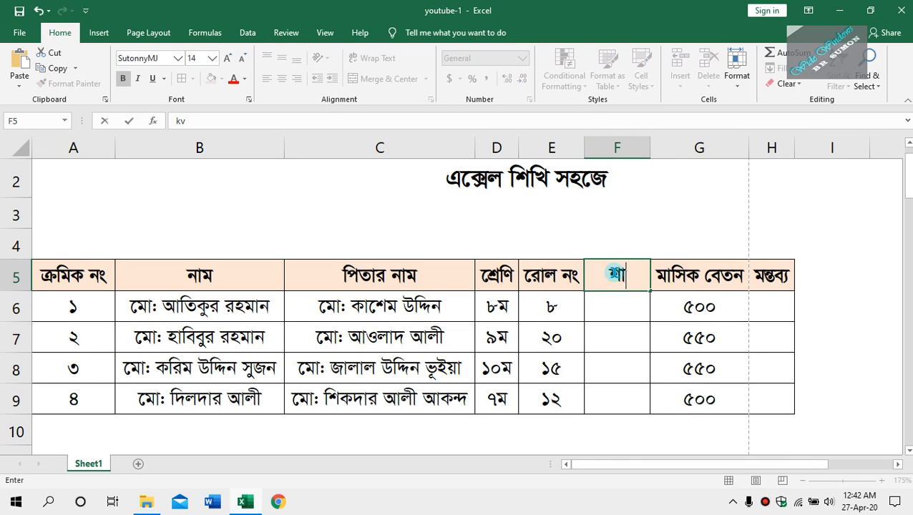
key(Return)
Fill the branches ক, ক, খ and ঘ into F6:F9
text(K)
key(Return)
text(K)
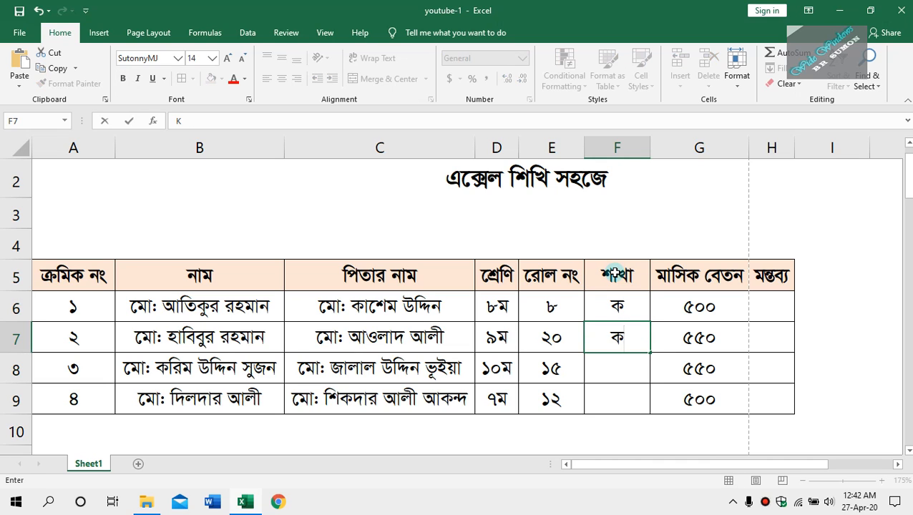
key(Return)
text(L)
key(Return)
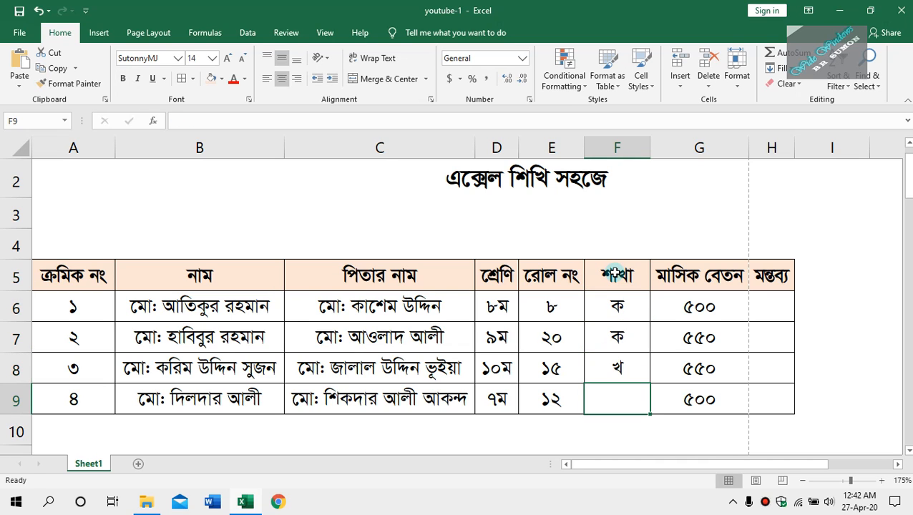
text(N)
key(Return)
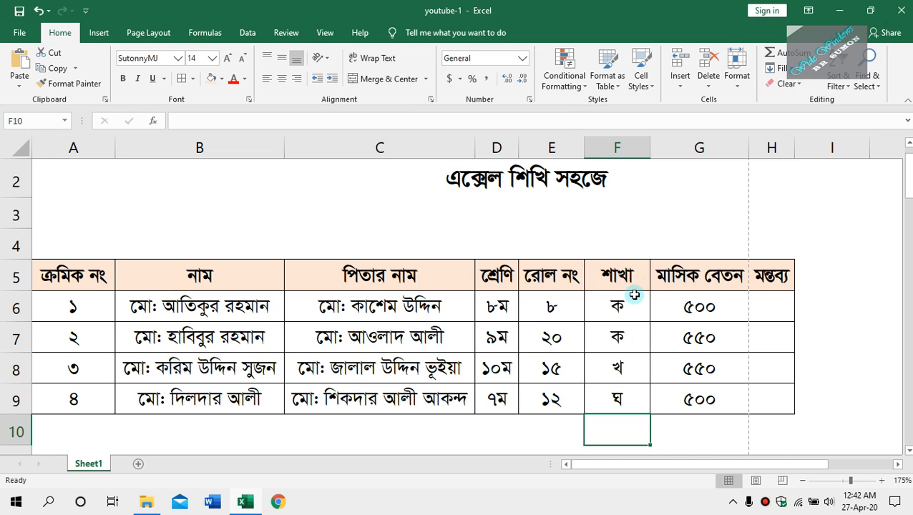
scroll(635, 290, down, 5)
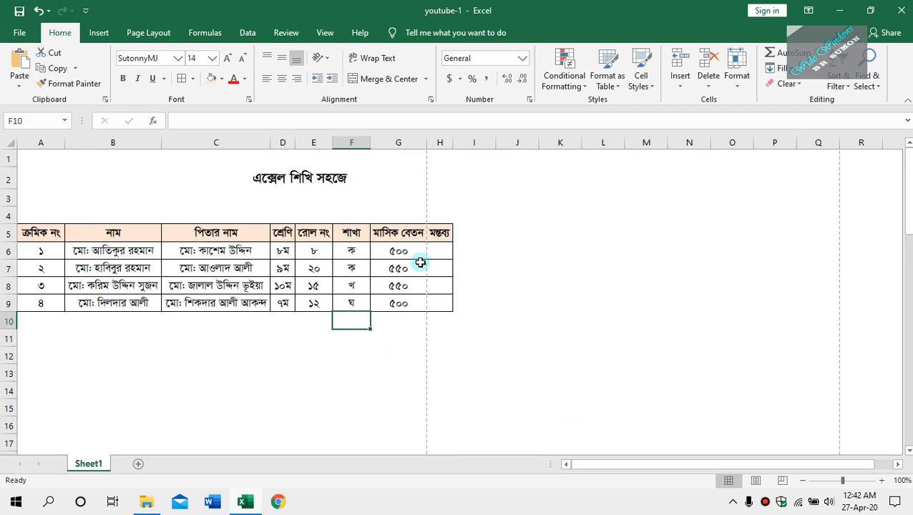
scroll(423, 264, down, 1)
scroll(425, 265, up, 1)
scroll(445, 262, down, 1)
scroll(446, 264, up, 1)
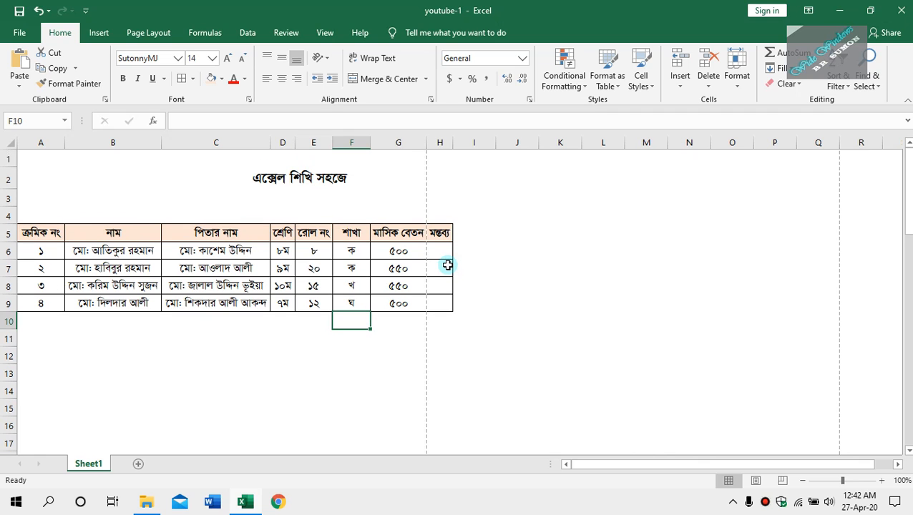
key(ctrl+p)
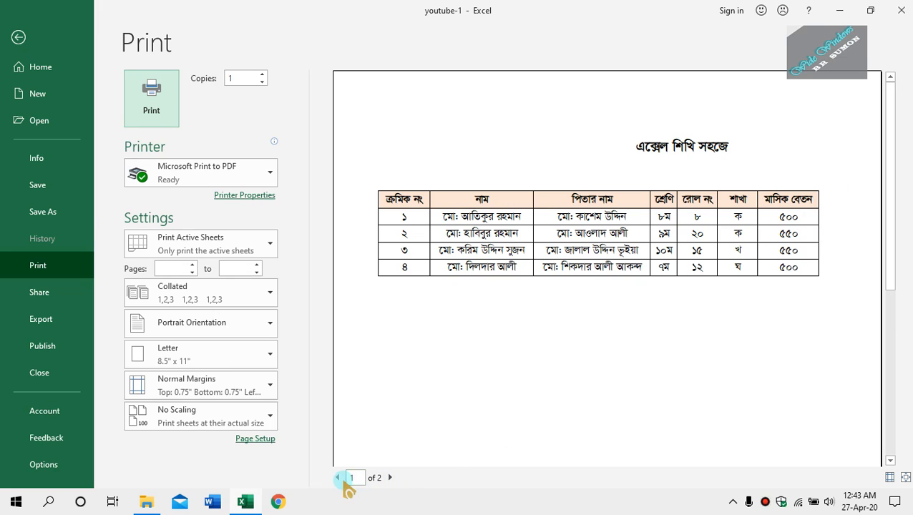
key(Escape)
scroll(395, 345, down, 6)
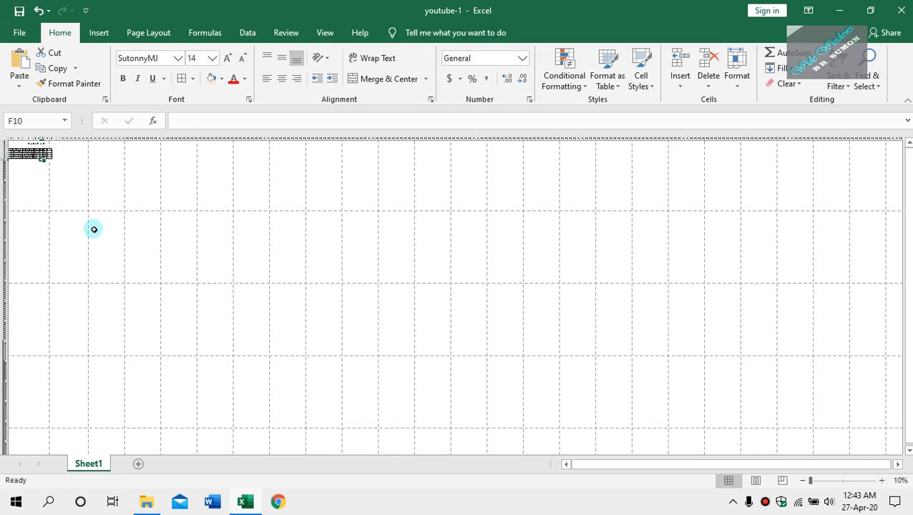
ctrl+scroll(115, 241, up, 8)
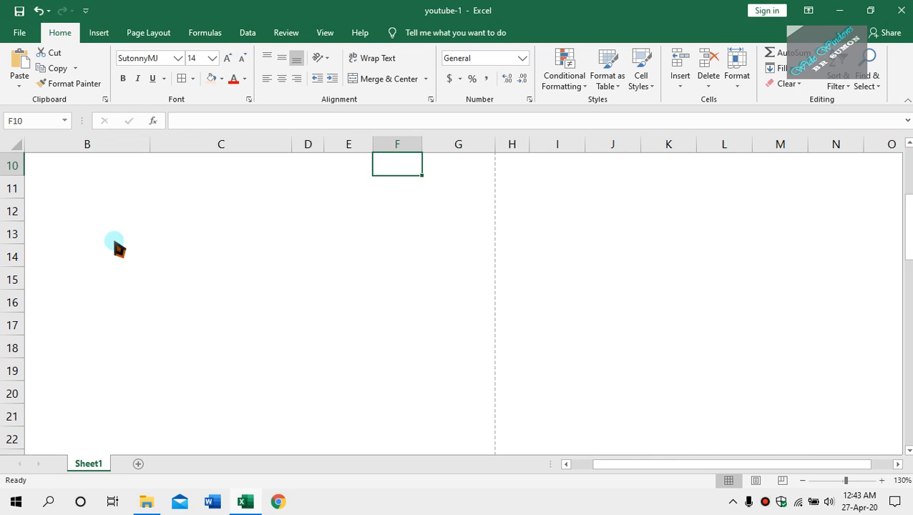
key(ctrl+p)
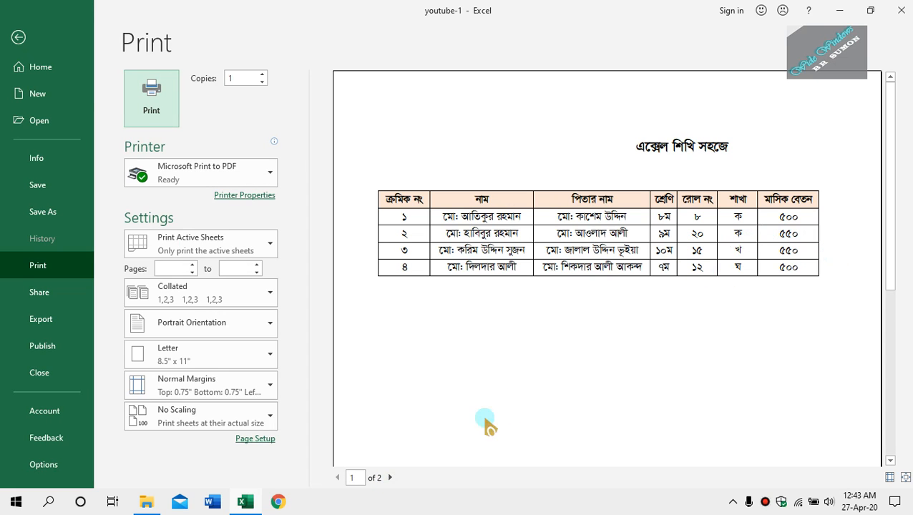
click(390, 477)
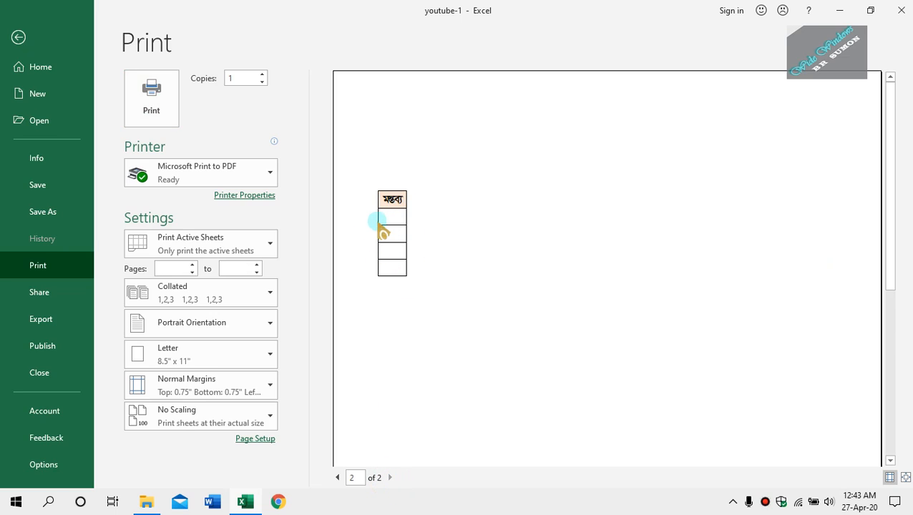
key(alt)
key(alt)
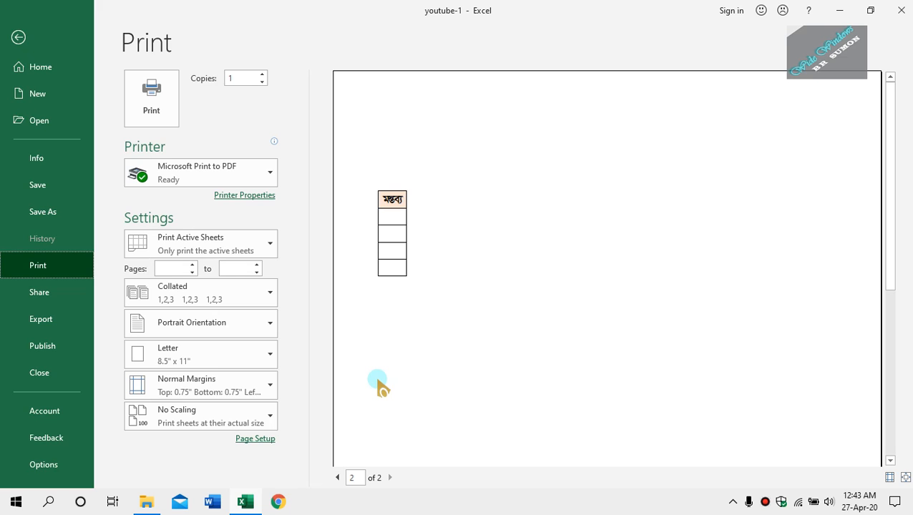
key(Escape)
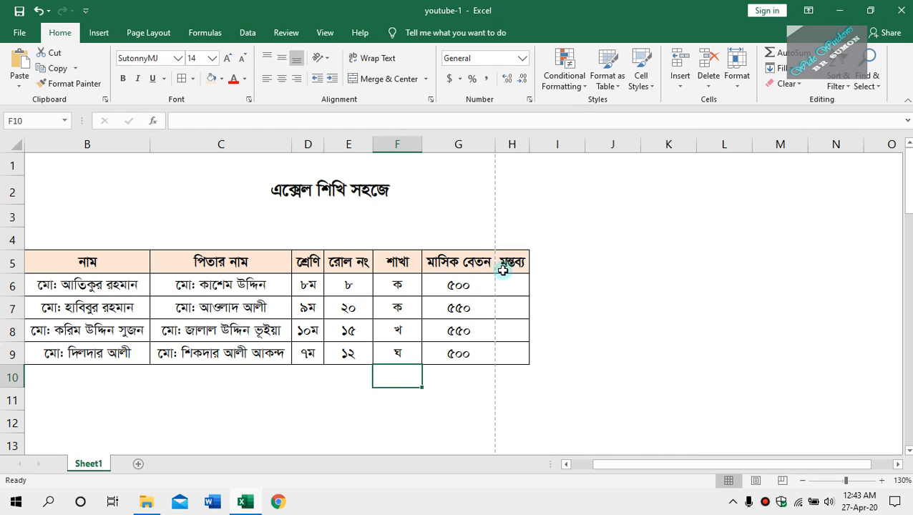
Drag the column B and C borders leftward to narrow the নাম and পিতার নাম columns
click(507, 146)
click(573, 258)
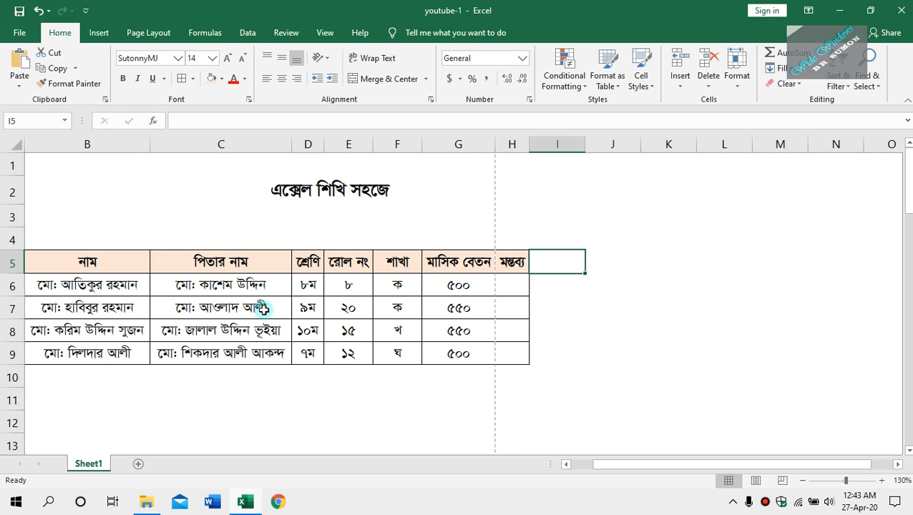
ctrl+scroll(262, 318, up, 3)
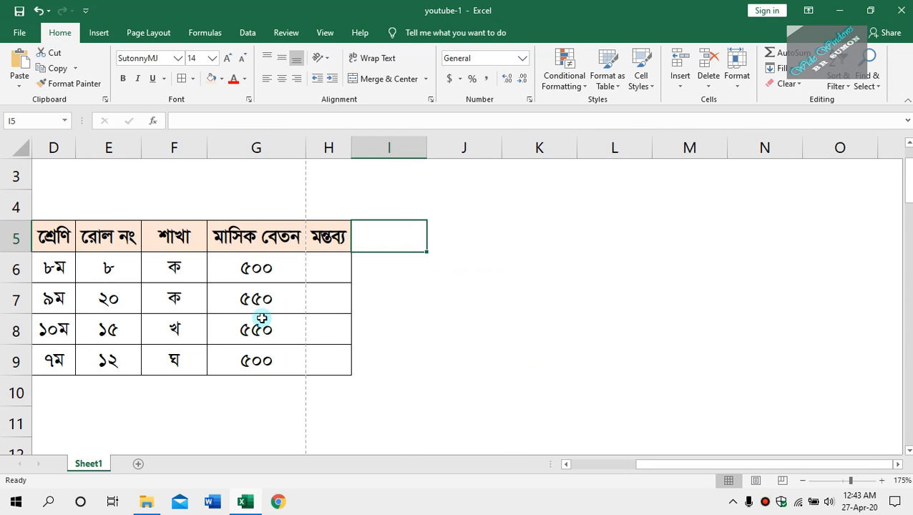
drag(673, 472, 609, 469)
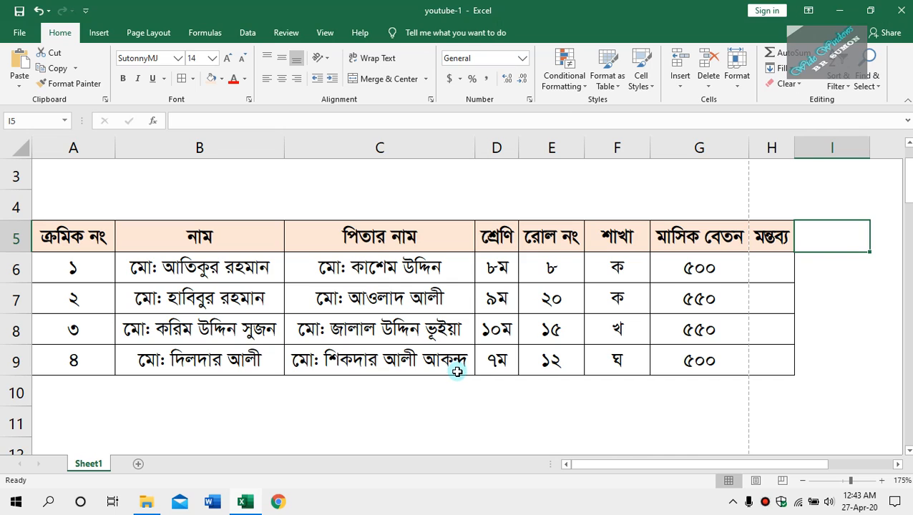
click(195, 267)
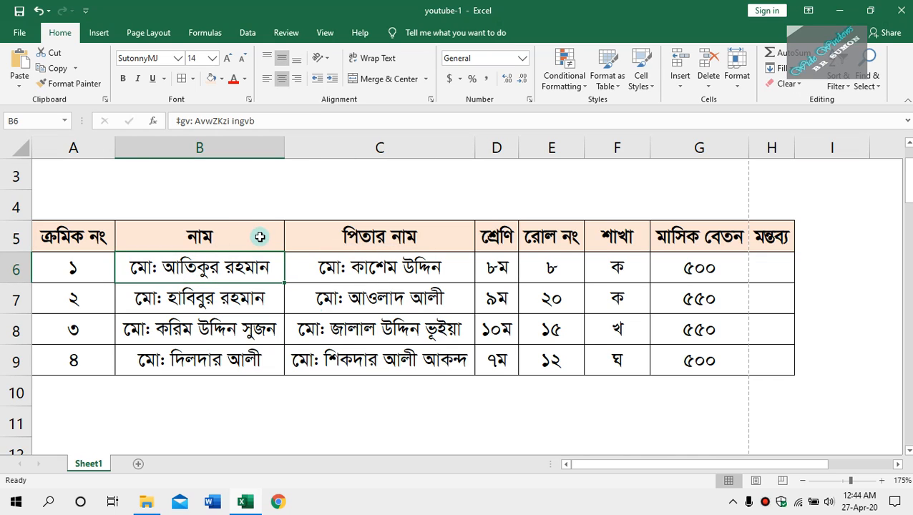
click(260, 236)
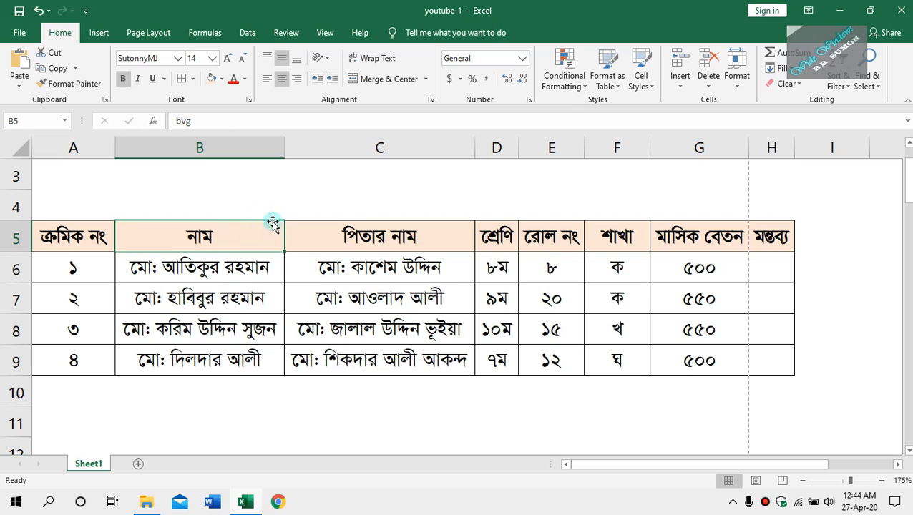
drag(283, 149, 272, 150)
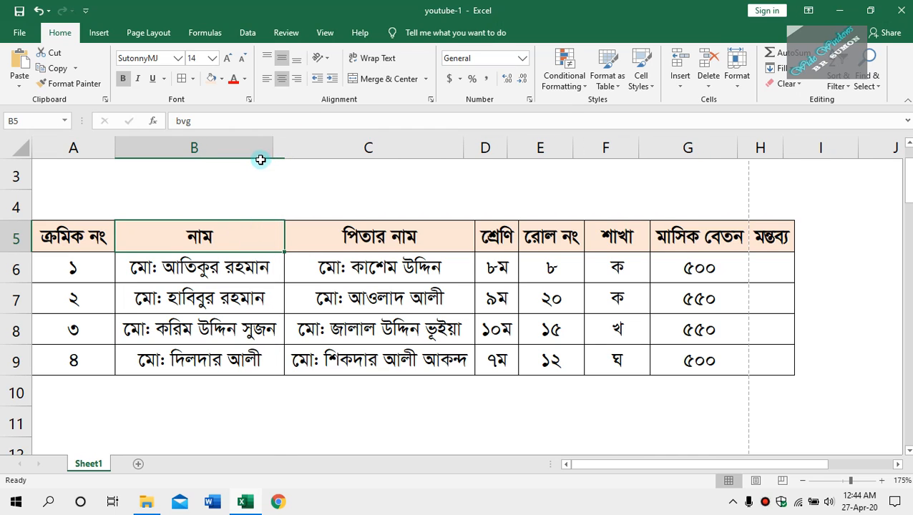
drag(463, 149, 441, 151)
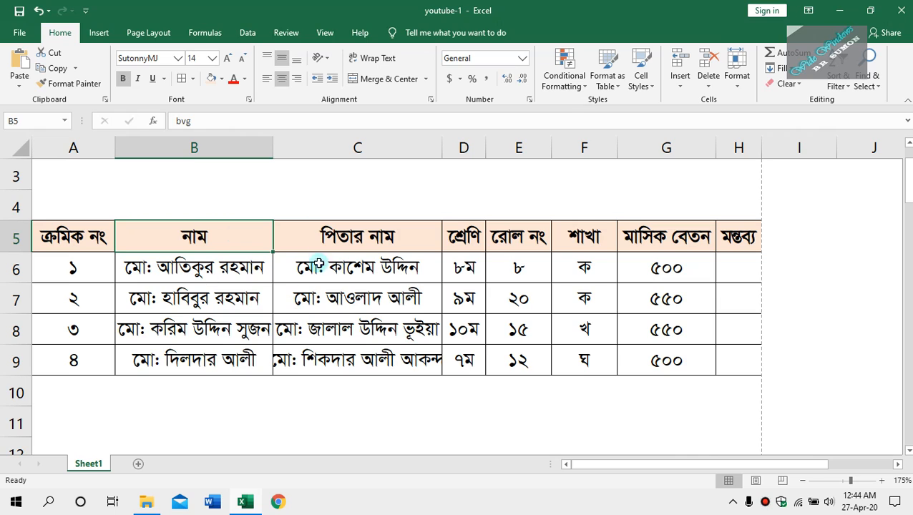
Turn on Wrap Text for column B (নাম) and column C (পিতার নাম)
click(231, 149)
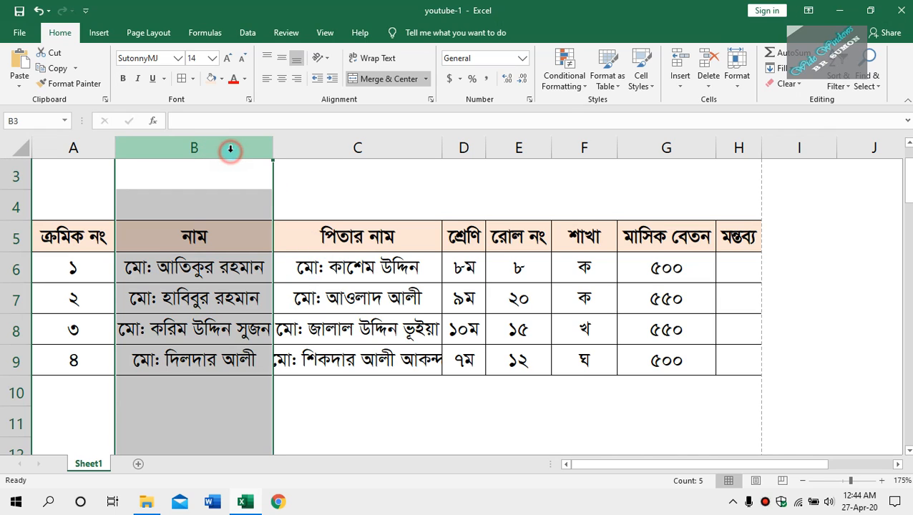
click(376, 61)
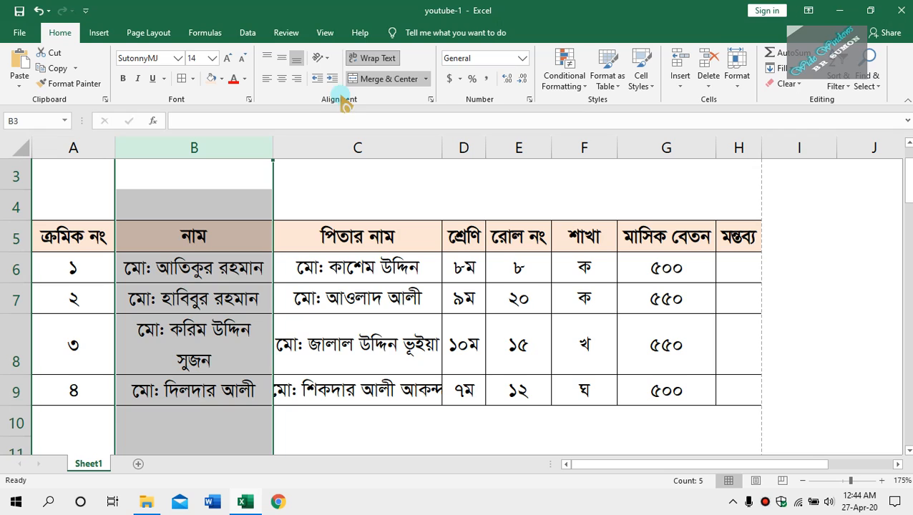
click(361, 147)
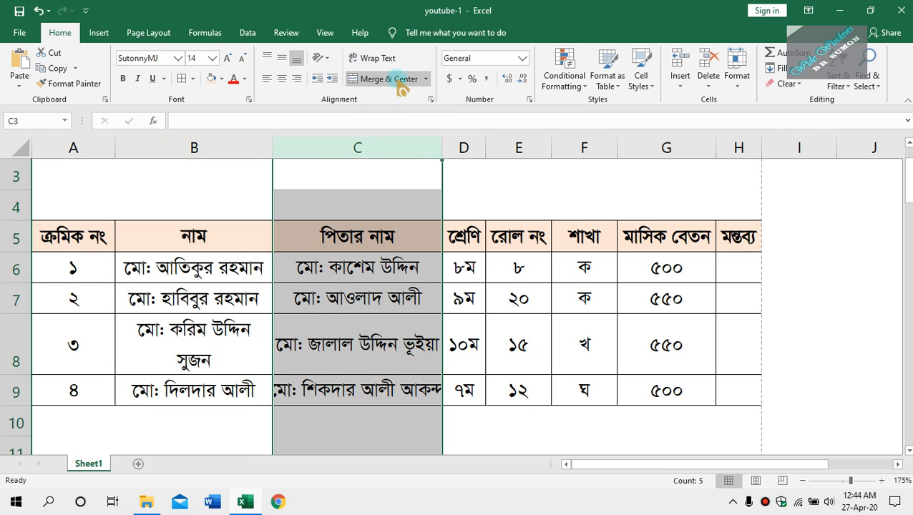
click(379, 60)
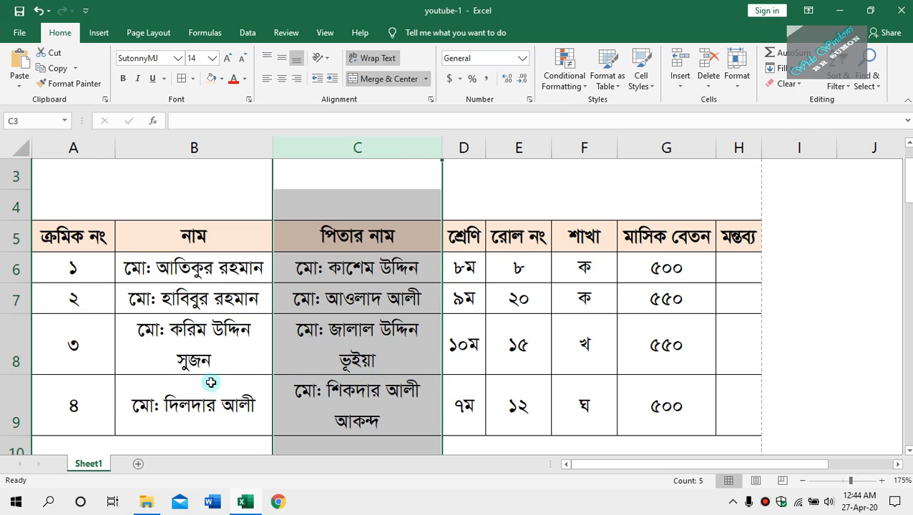
click(85, 342)
Shorten rows 8 and 9 to fit the two-line wrapped names
drag(21, 373, 24, 367)
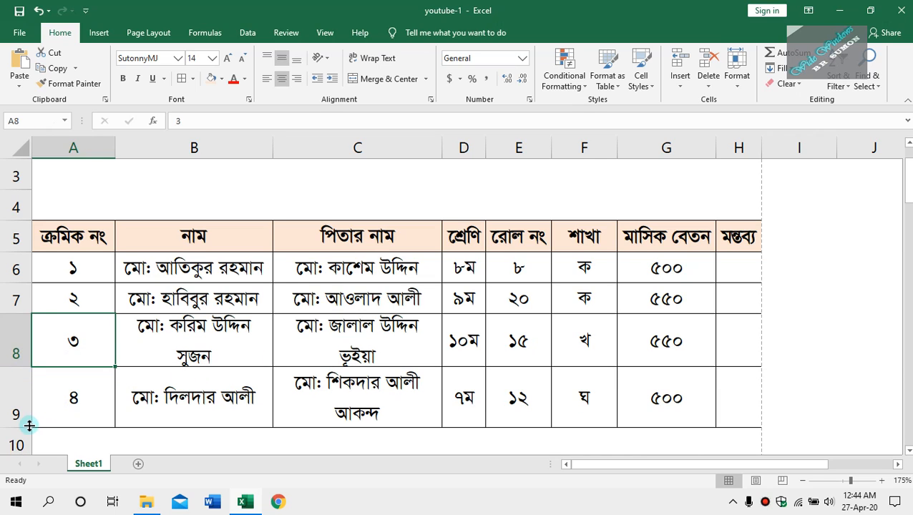
drag(24, 429, 24, 420)
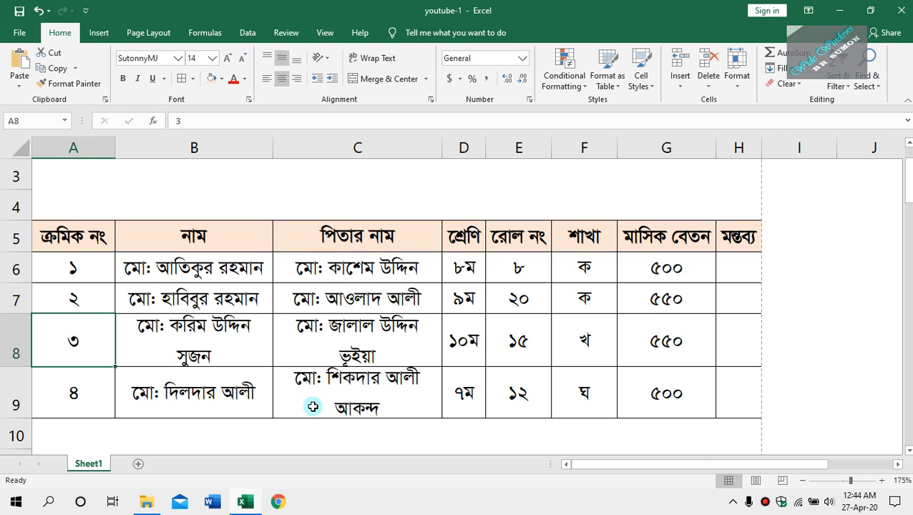
scroll(478, 361, up, 2)
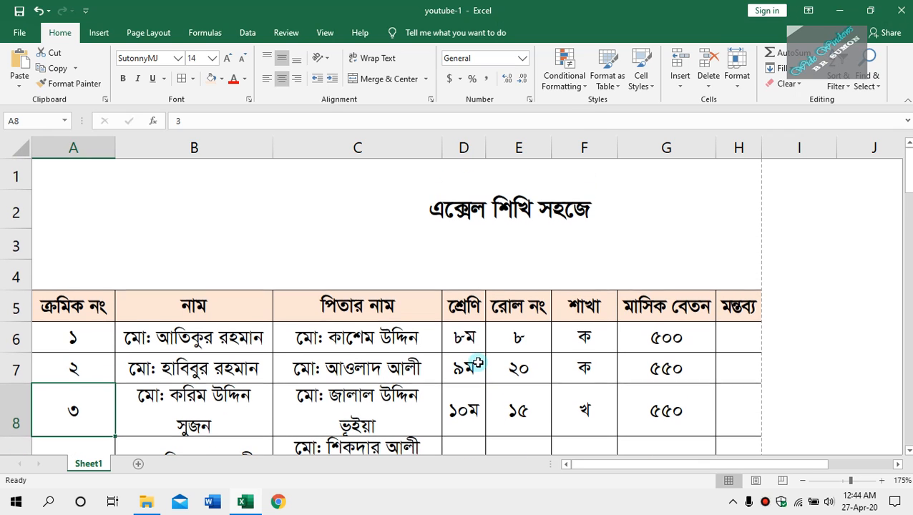
click(471, 208)
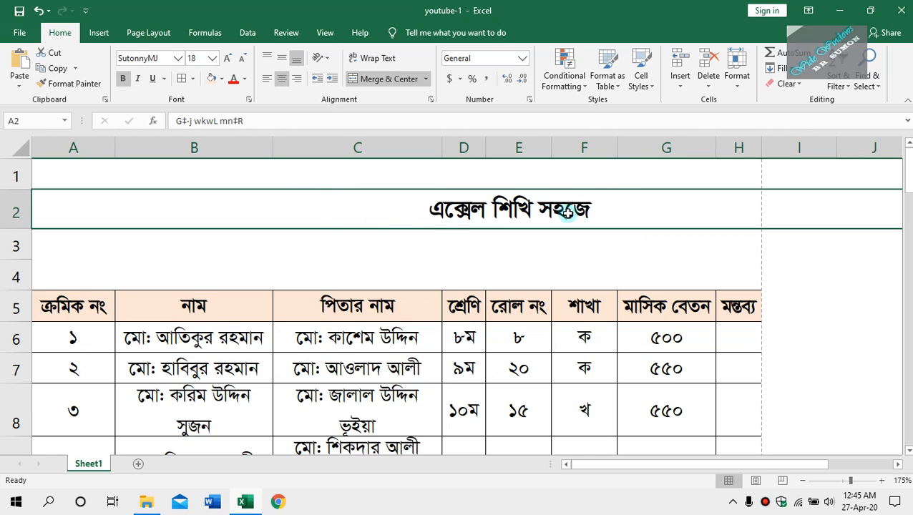
click(255, 266)
Unmerge the existing title cell in row 2
click(231, 211)
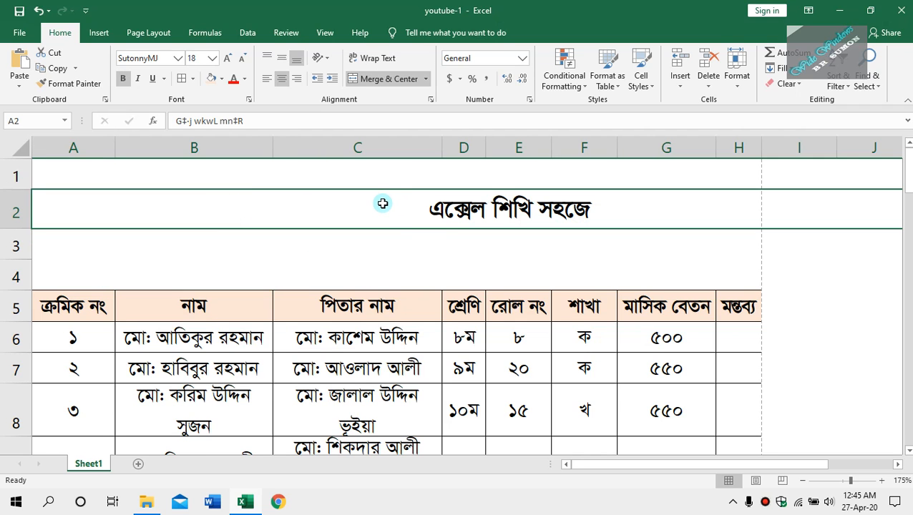
ctrl+scroll(386, 208, down, 2)
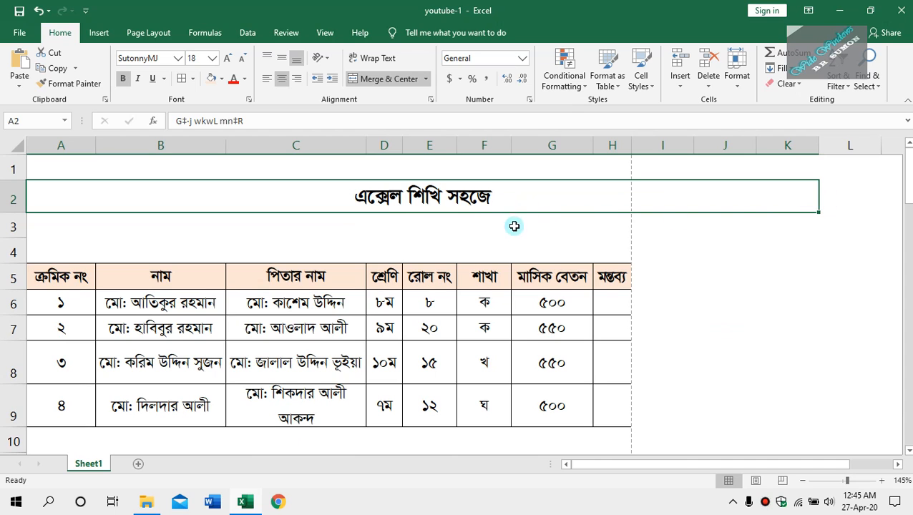
click(390, 80)
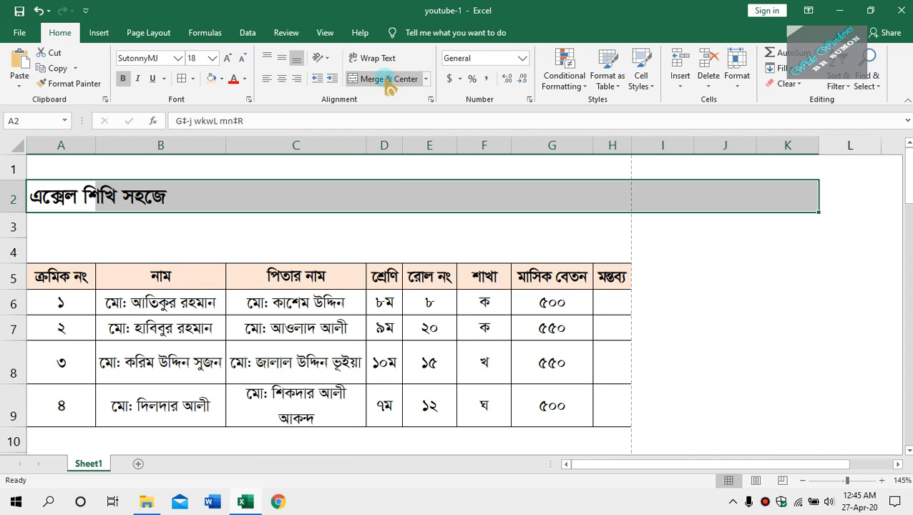
click(397, 190)
click(306, 190)
click(418, 197)
click(502, 198)
click(583, 198)
click(651, 199)
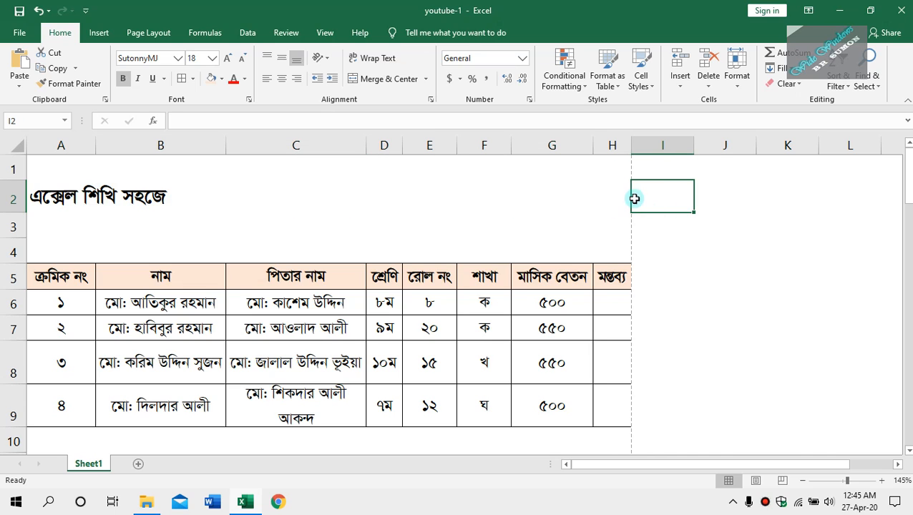
Merge and center the title এক্সেল শিখি সহজে across A2:H2
click(31, 195)
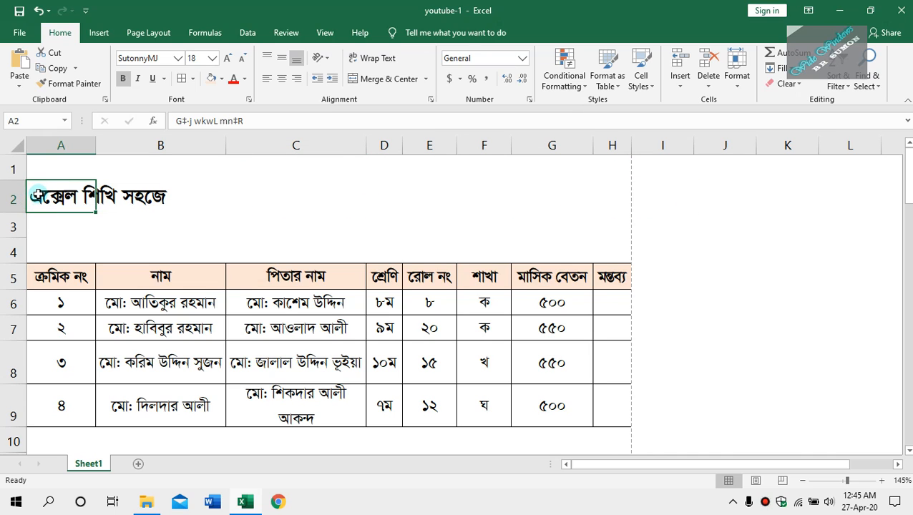
key(shift+Right)
key(shift+Right)
key(shift+Right)
key(shift+Right)
key(shift+Right)
key(shift+Right)
key(shift+Right)
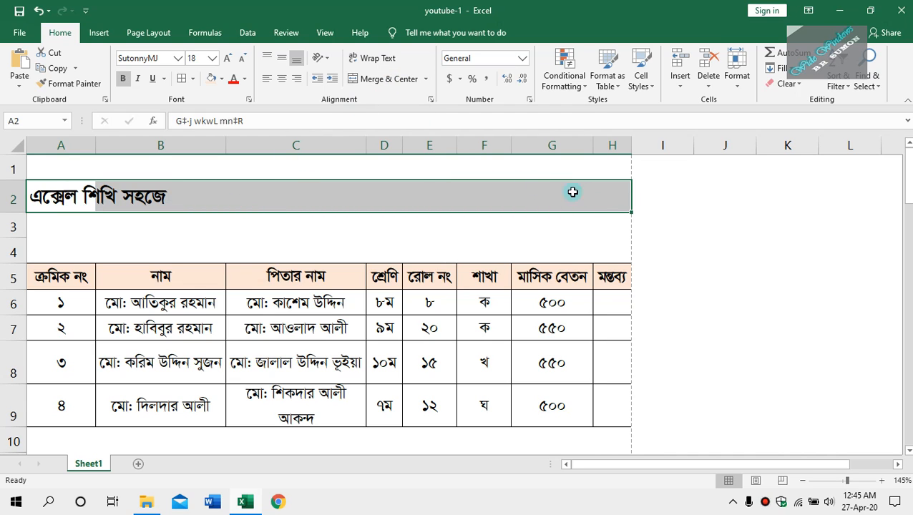
click(397, 81)
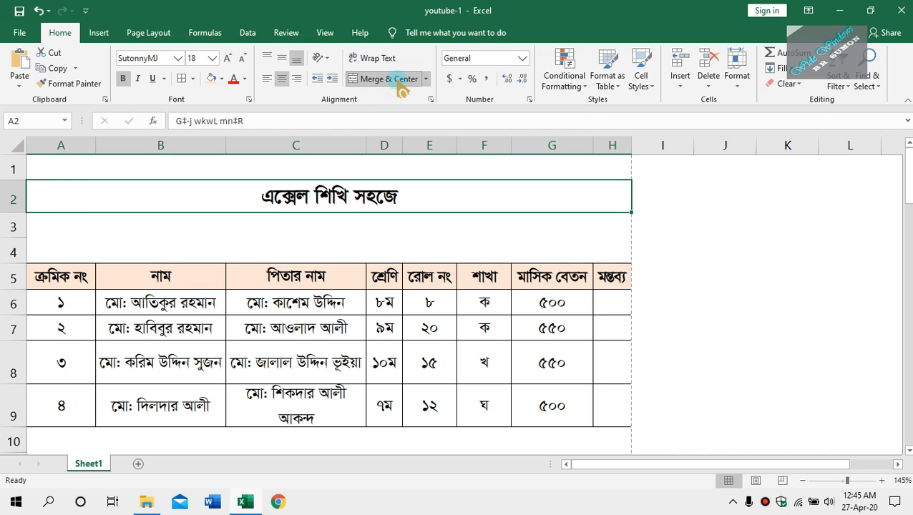
click(503, 228)
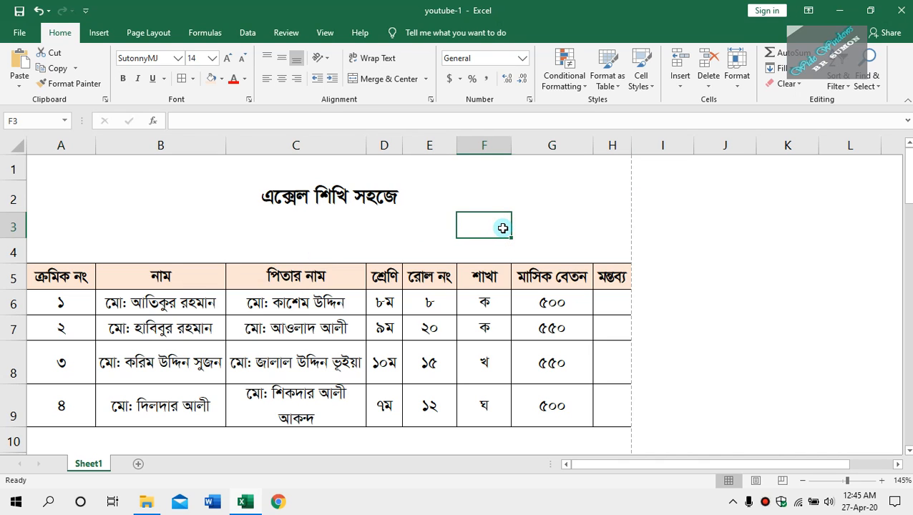
key(ctrl+p)
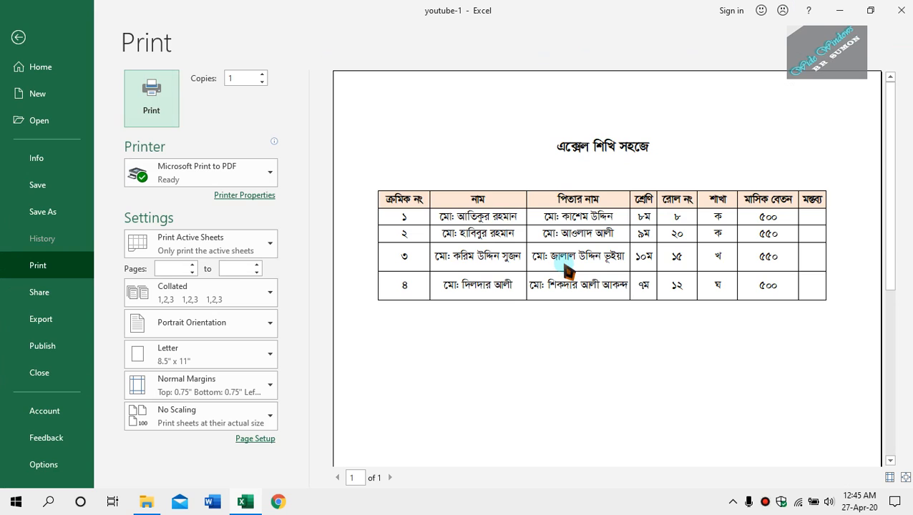
click(565, 271)
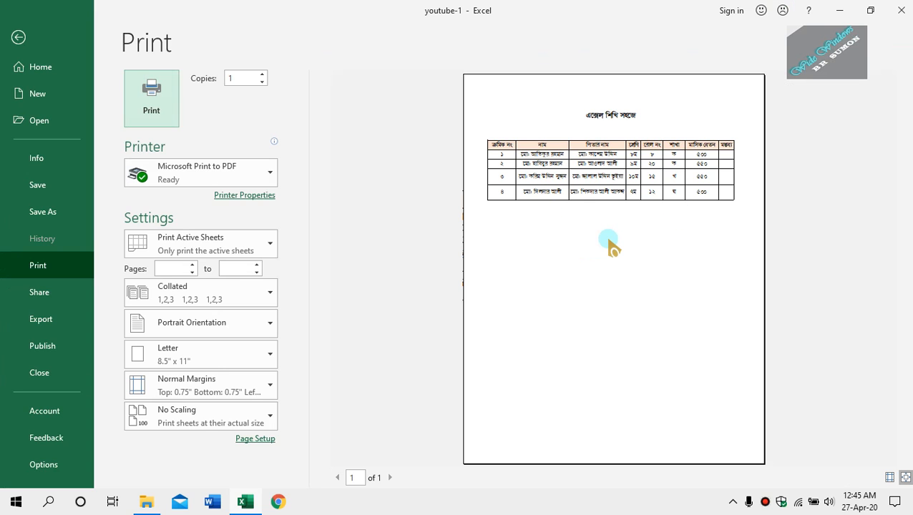
key(Escape)
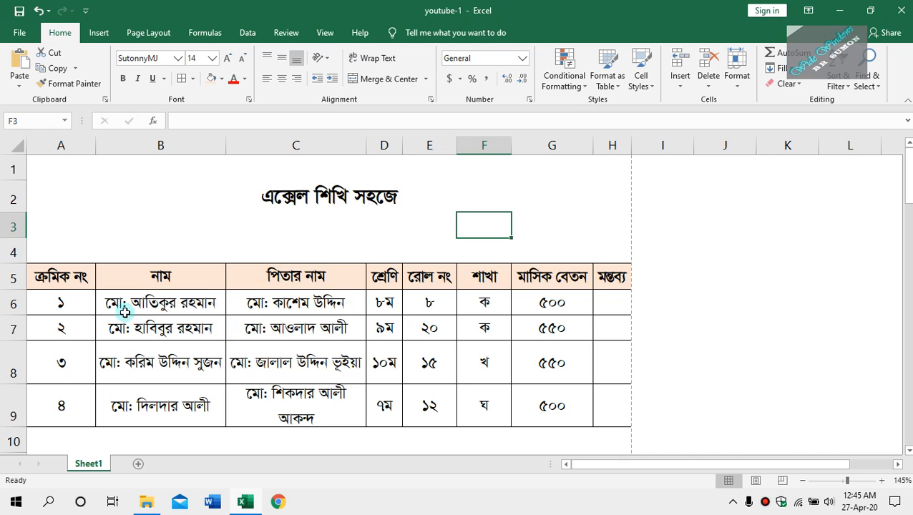
AutoSum salaries G6:G9 into G10 (২১০০) and right-align G6:G10
scroll(546, 307, down, 1)
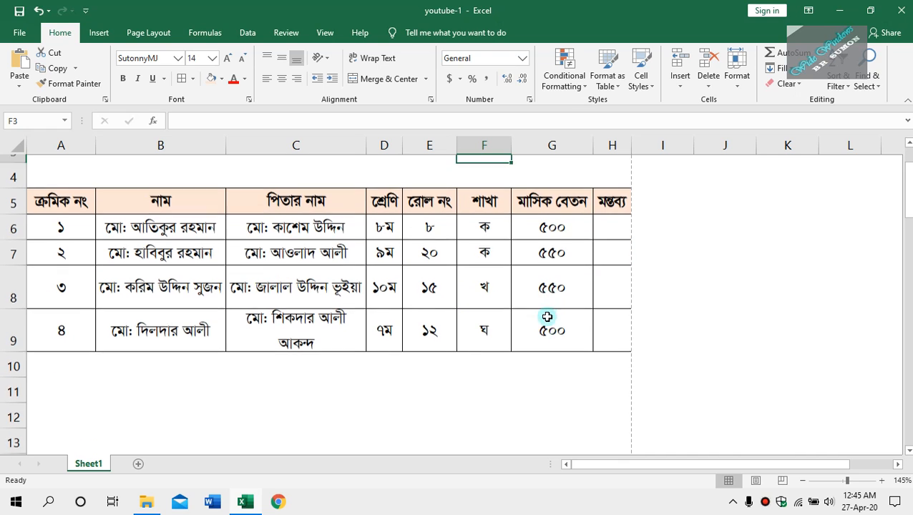
click(556, 218)
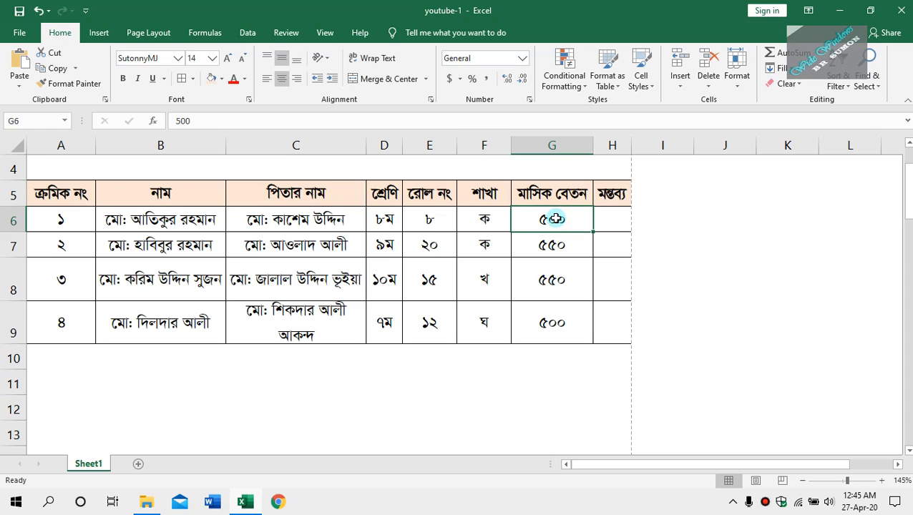
key(shift+Down)
key(shift+Down)
key(shift+Down)
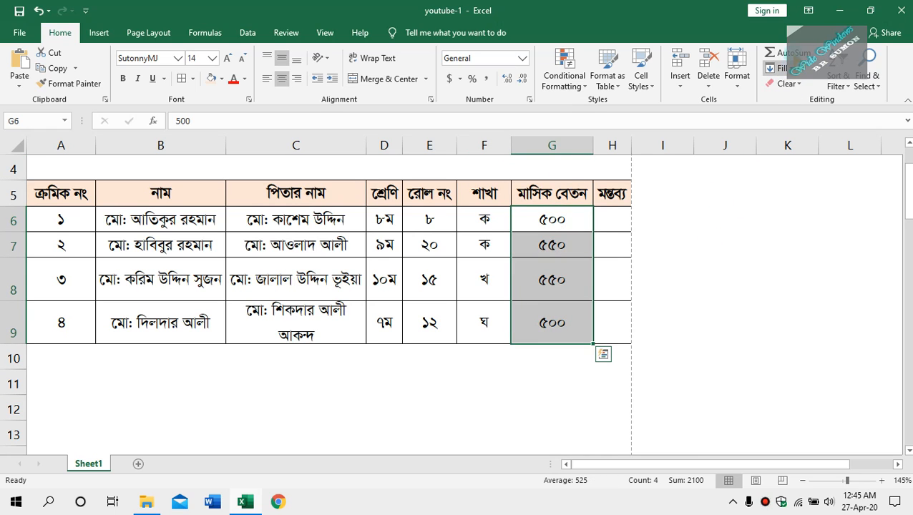
click(780, 52)
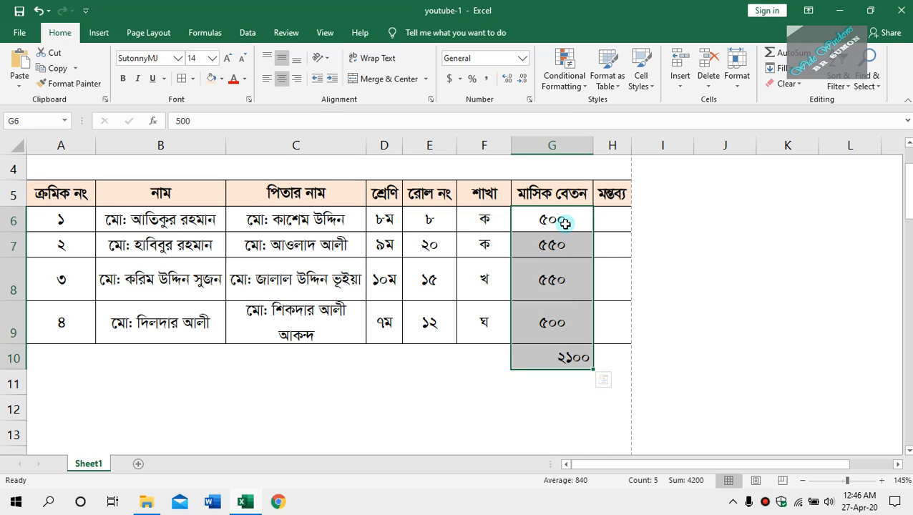
click(298, 80)
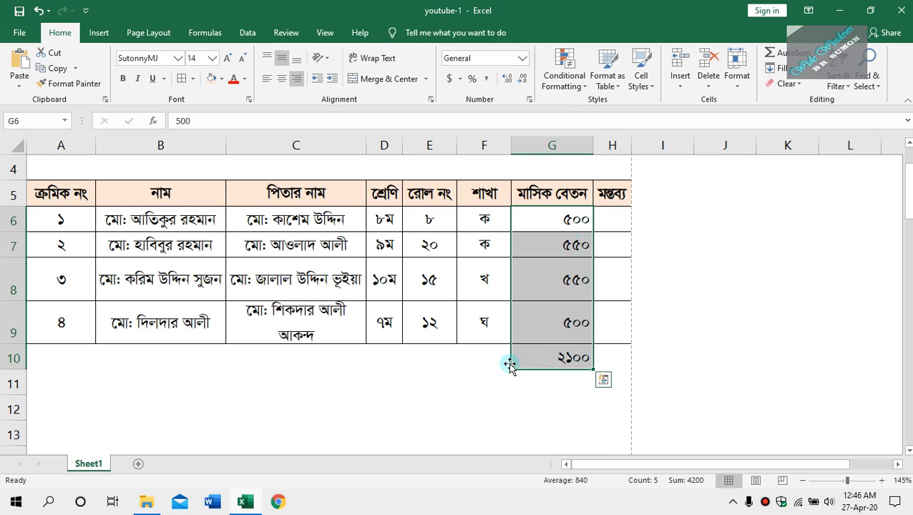
click(475, 362)
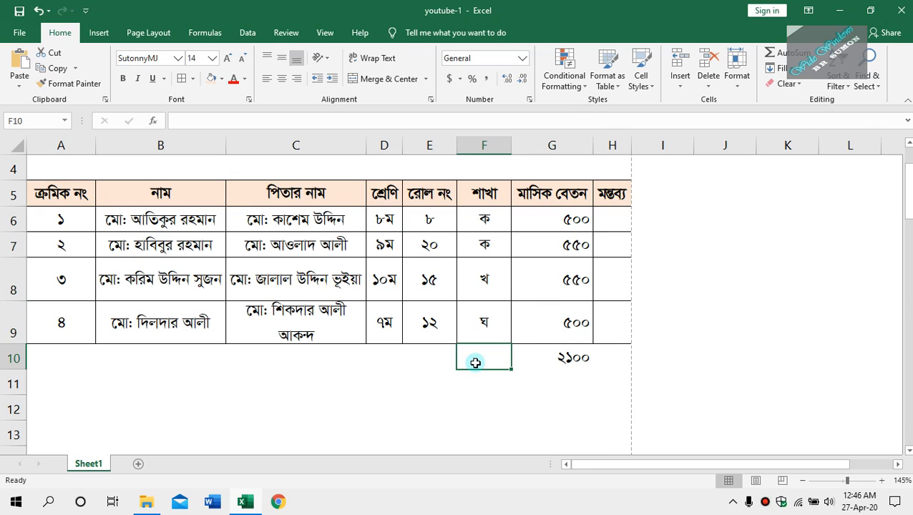
Enter the label মোট: in F10 and center it
text(‡gvU:)
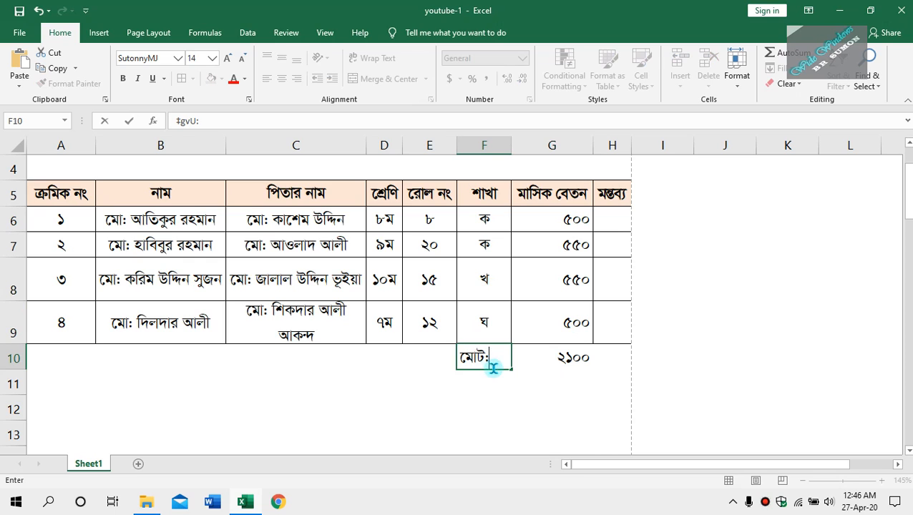
click(546, 397)
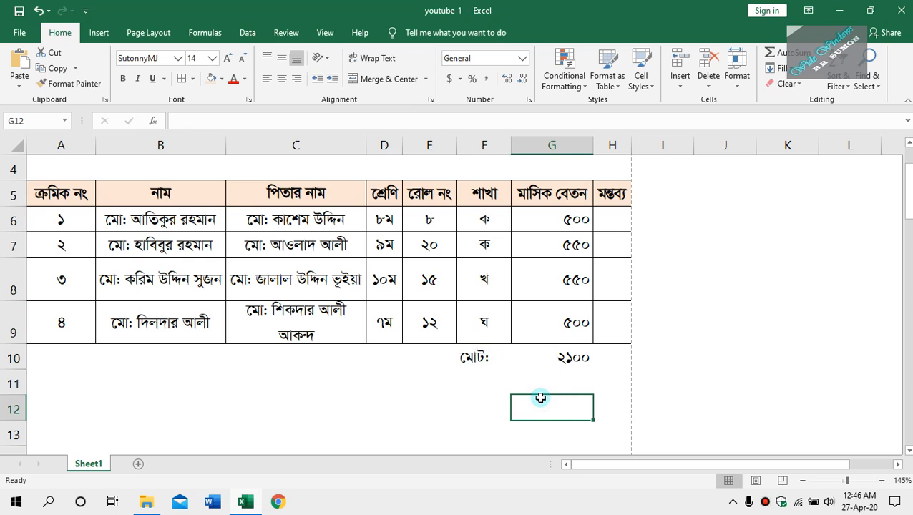
click(484, 361)
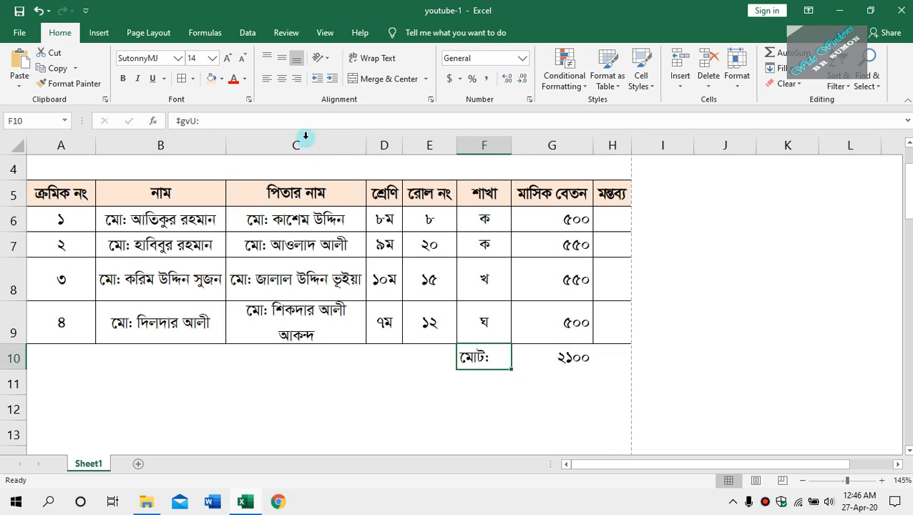
click(282, 79)
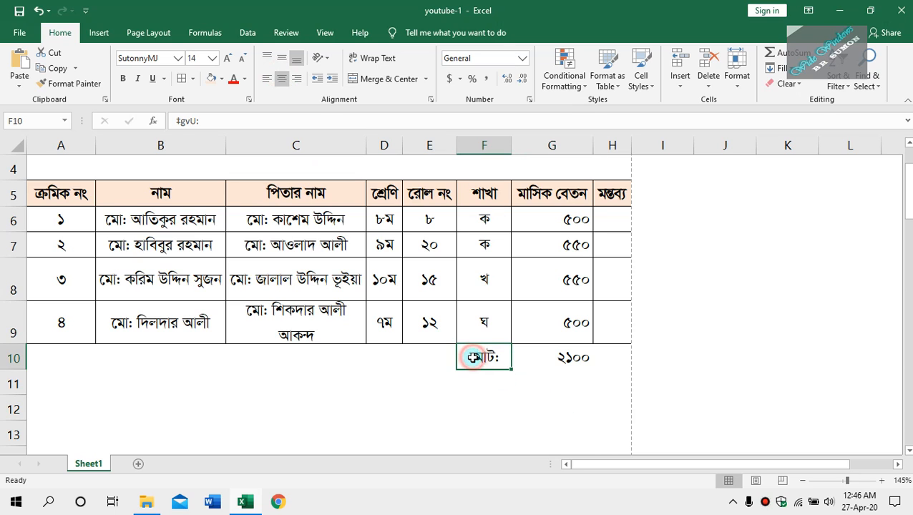
Give F10:G10 all borders and bold text
click(529, 357)
drag(497, 359, 522, 358)
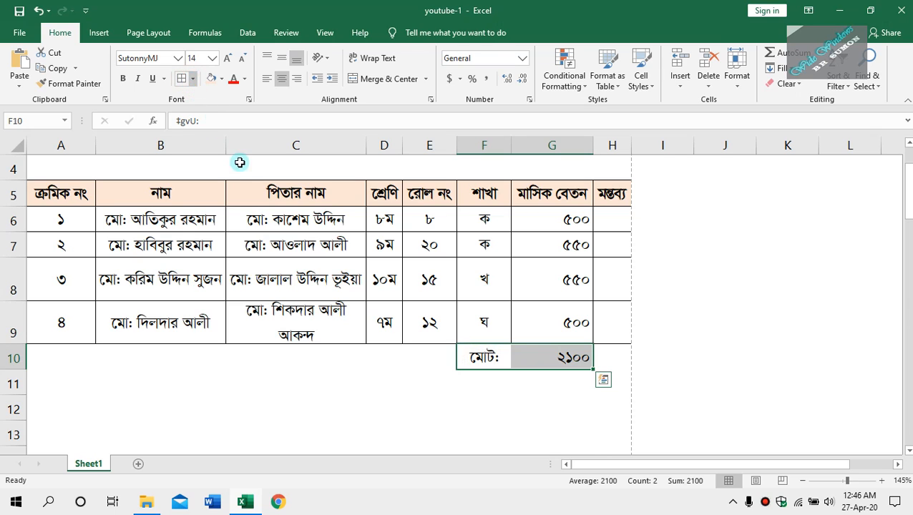
click(181, 78)
click(125, 79)
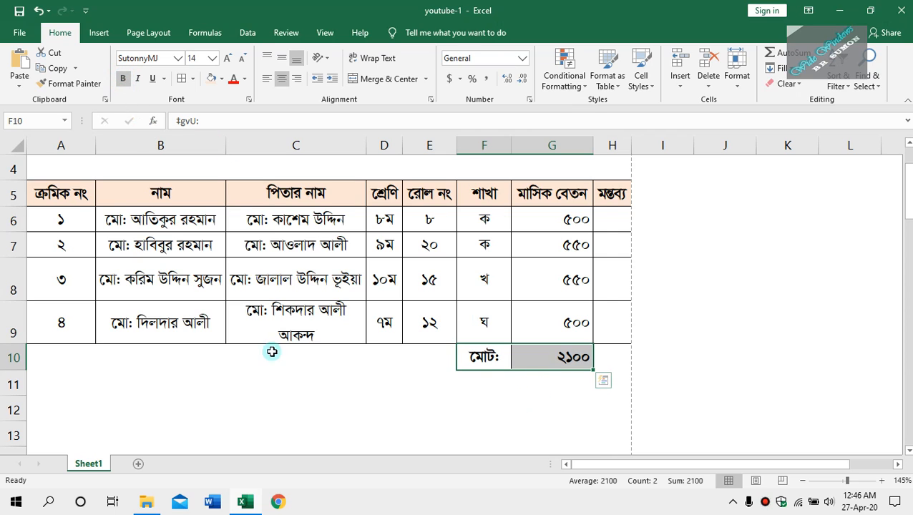
click(65, 193)
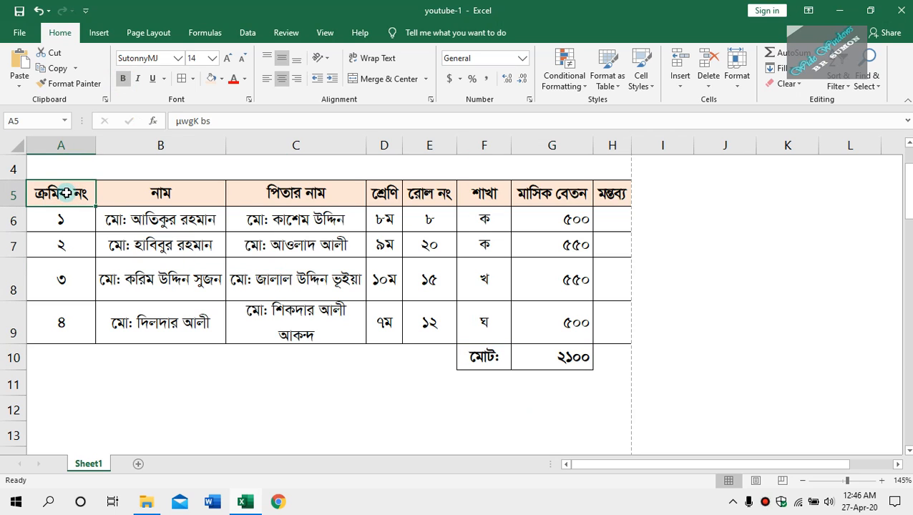
Put a thick outline border around the header row A5:H5
key(shift+Right)
key(shift+Right)
key(shift+Right)
key(shift+Right)
key(shift+Right)
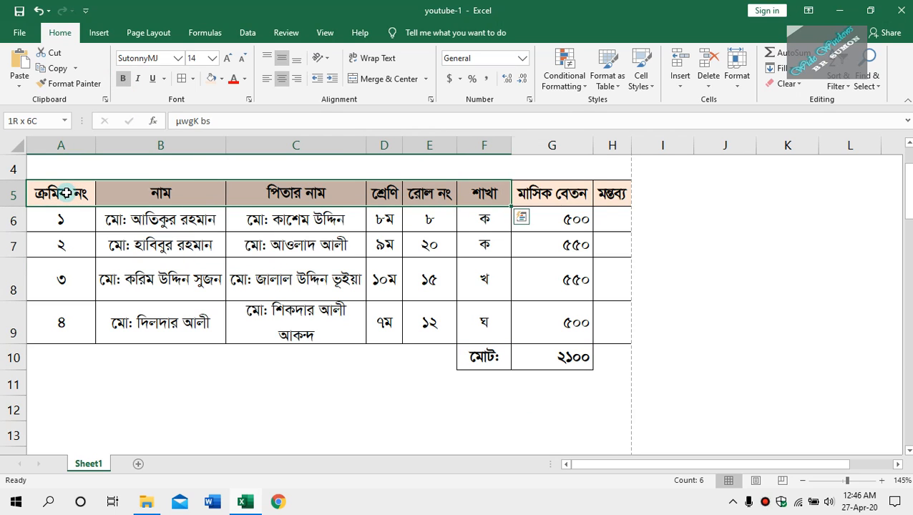
key(shift+Right)
key(shift+Right)
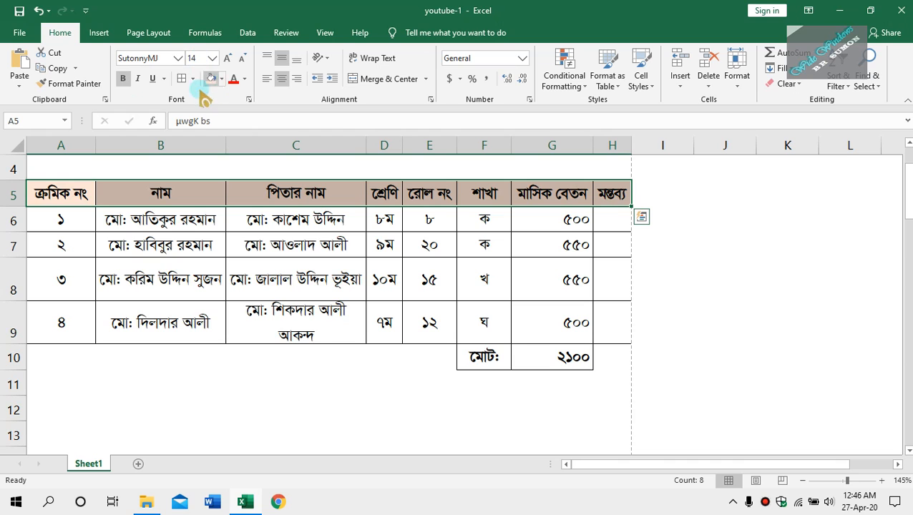
click(192, 78)
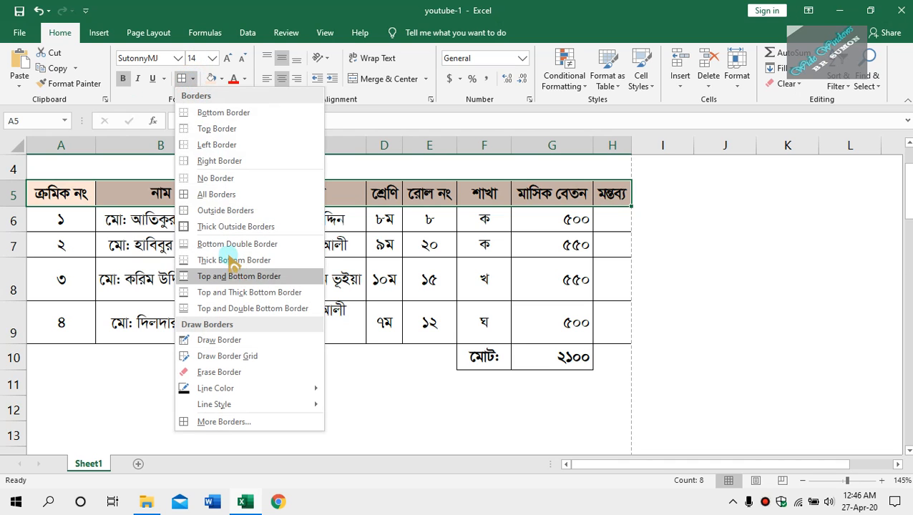
click(229, 228)
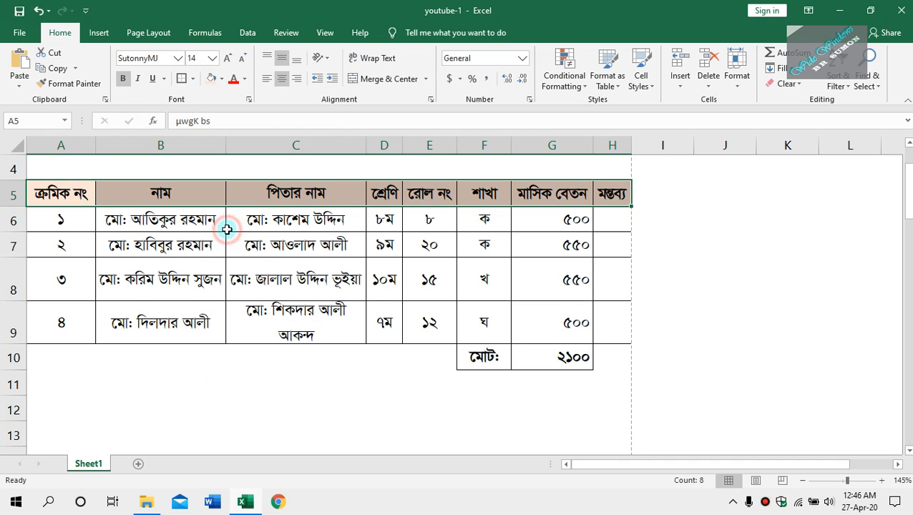
click(266, 382)
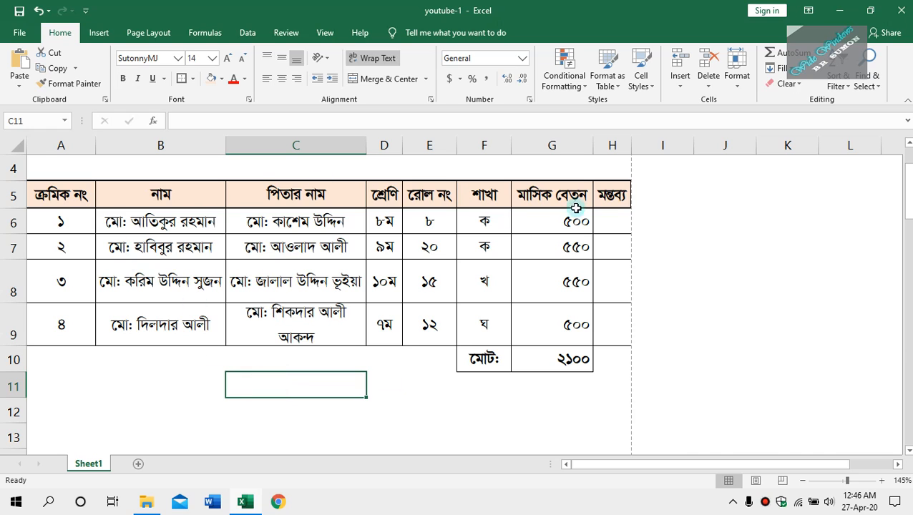
Shade the total cells F10:G10 light grey, then open the print preview
click(479, 360)
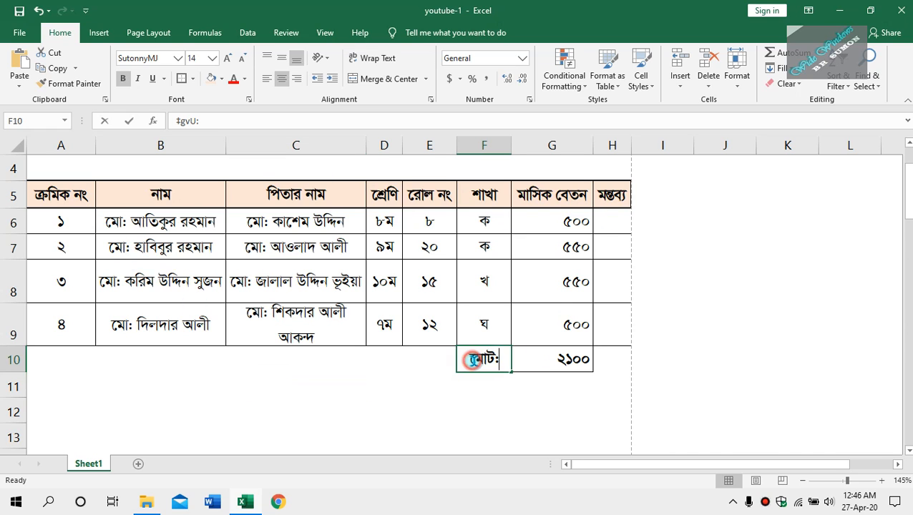
double_click(479, 360)
click(476, 402)
click(476, 363)
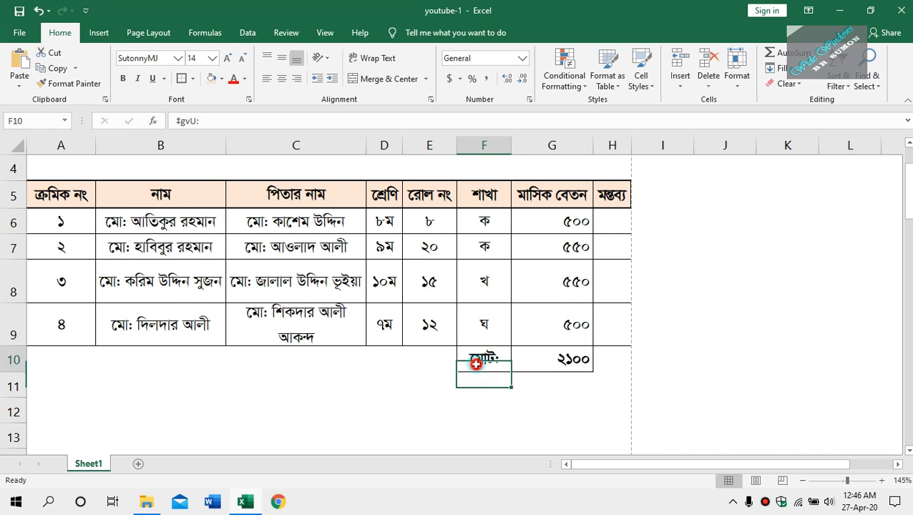
key(shift+Right)
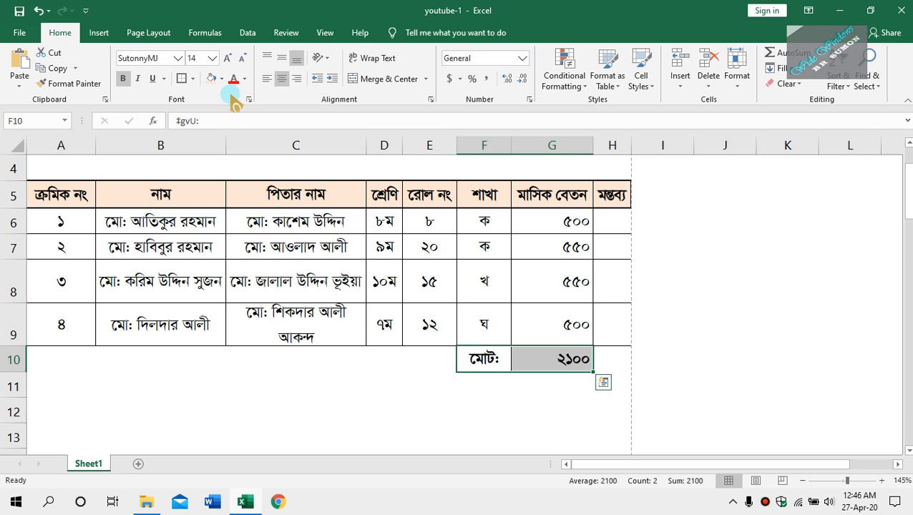
key(alt+p)
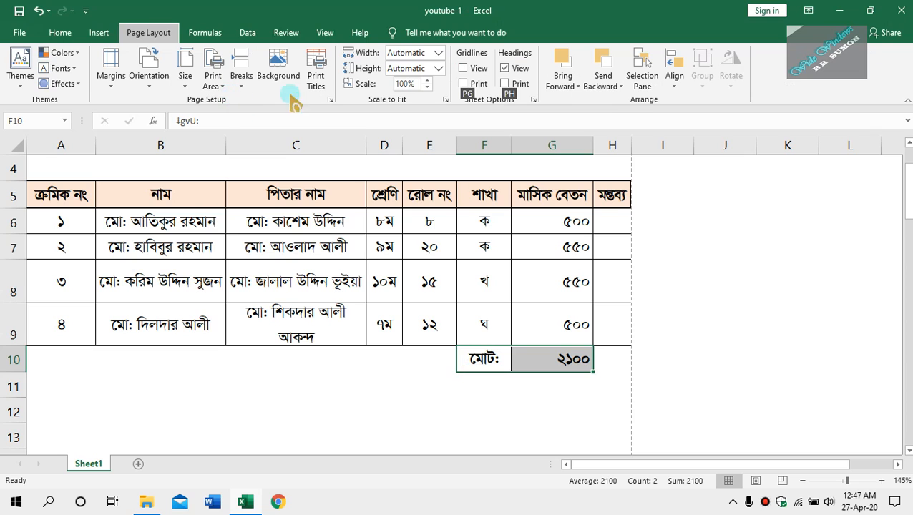
click(57, 33)
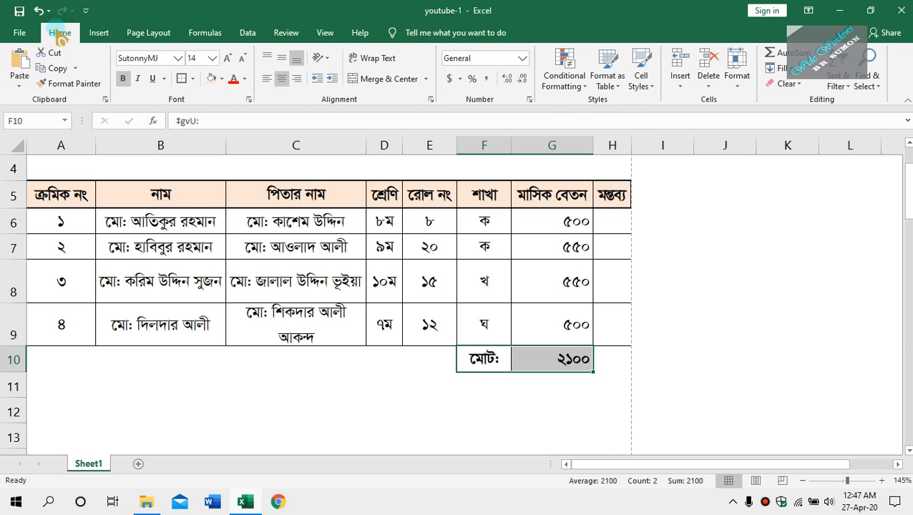
click(222, 78)
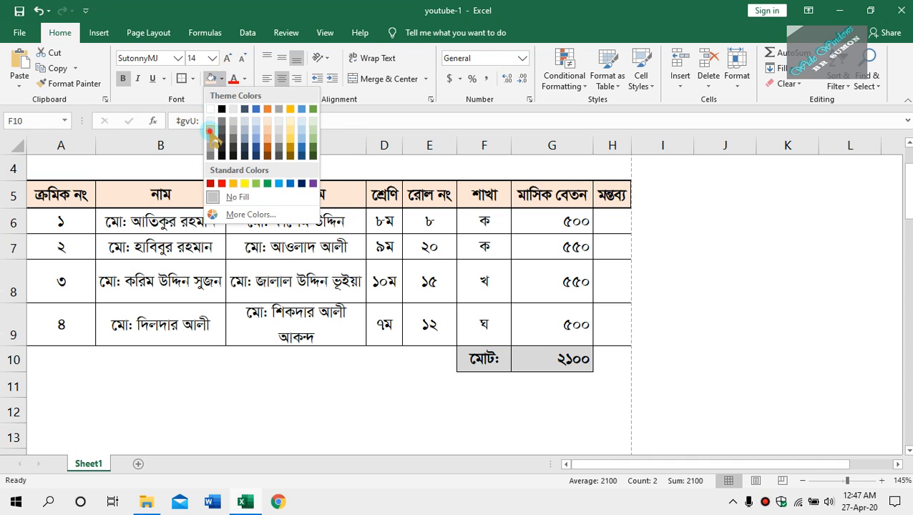
click(211, 131)
click(376, 386)
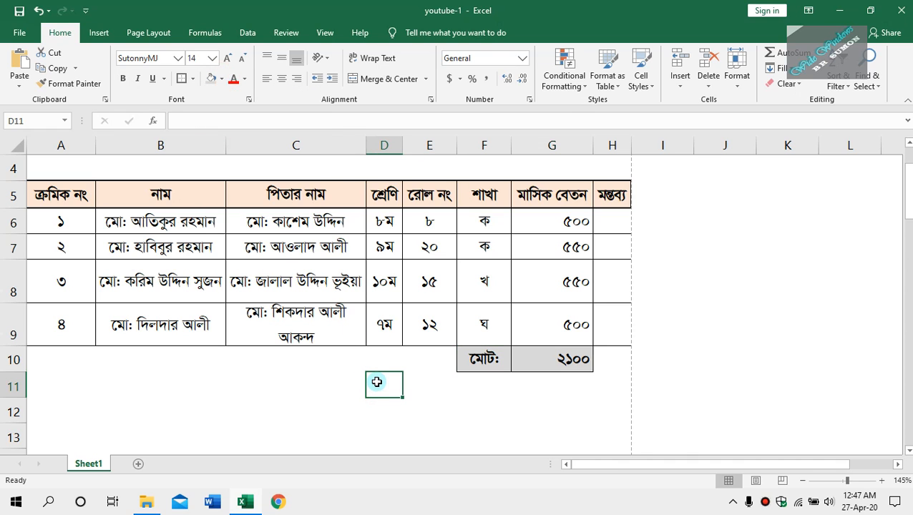
key(ctrl+p)
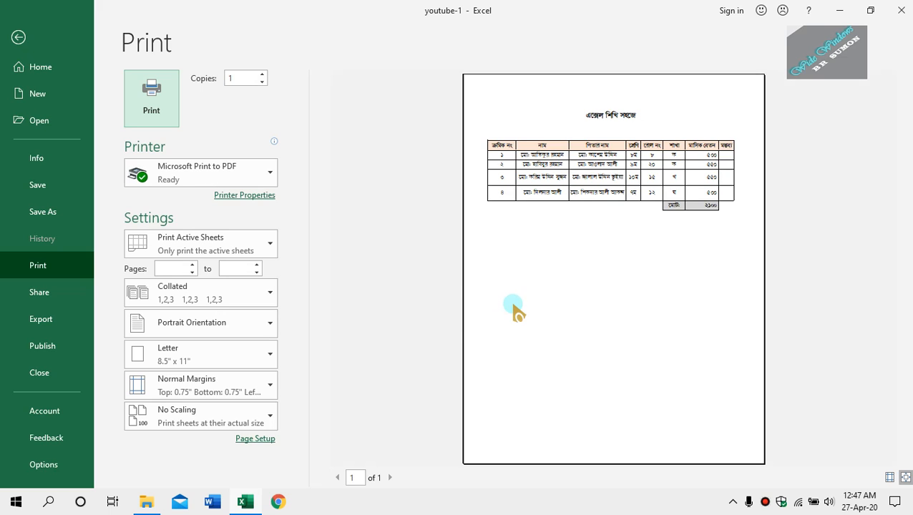
Zoom into the previewed page, zoom back out, and return to the worksheet
click(514, 311)
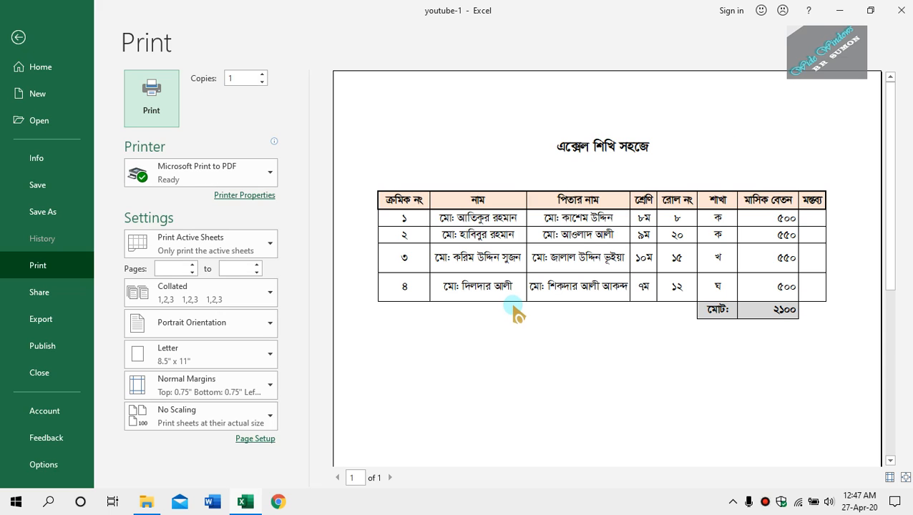
click(674, 368)
key(Escape)
scroll(380, 288, down, 1)
scroll(387, 304, up, 2)
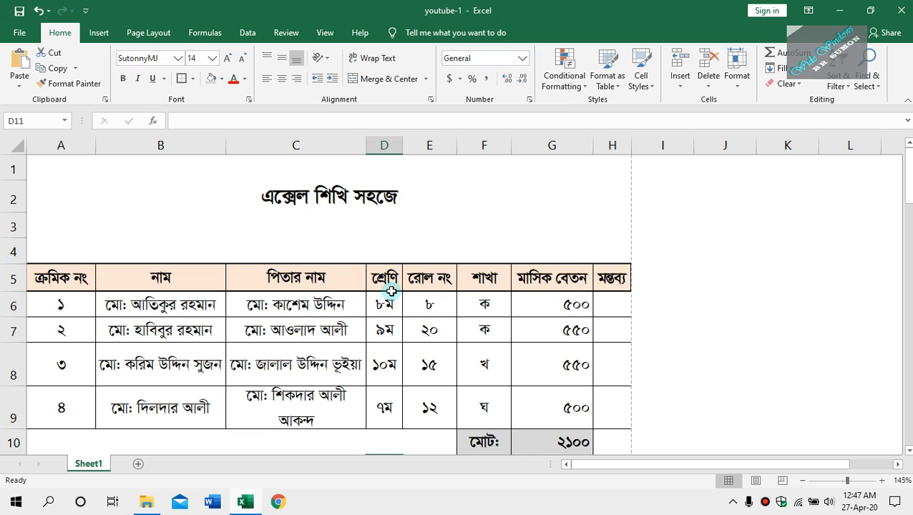
Apply Double Underline to the merged title এক্সেল শিখি সহজে in A2
click(302, 210)
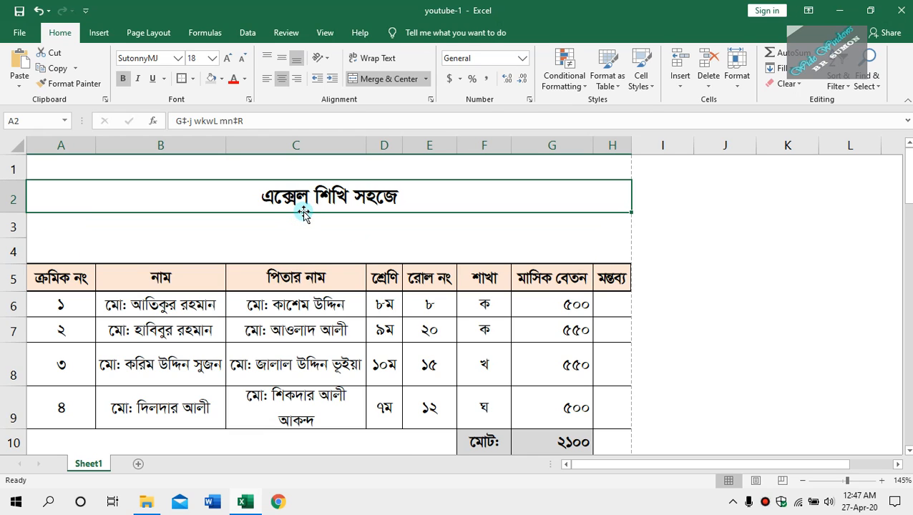
key(alt+p)
click(304, 222)
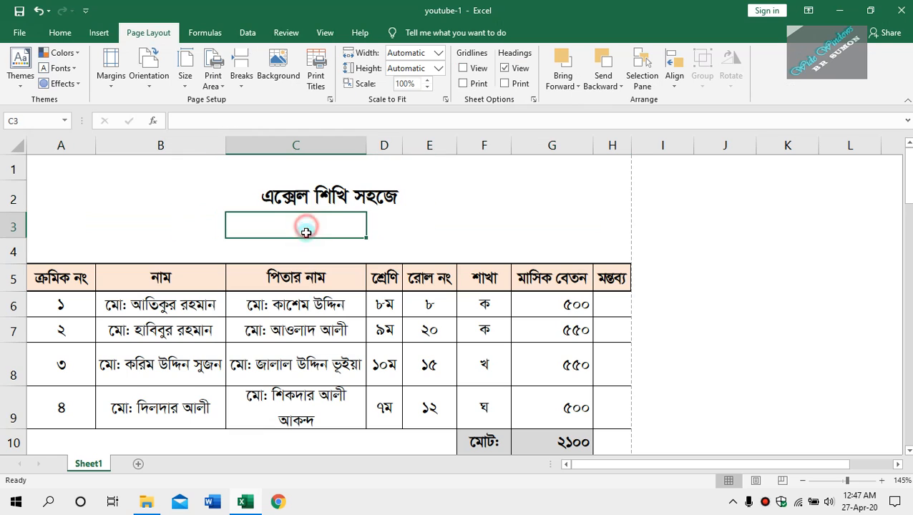
click(306, 202)
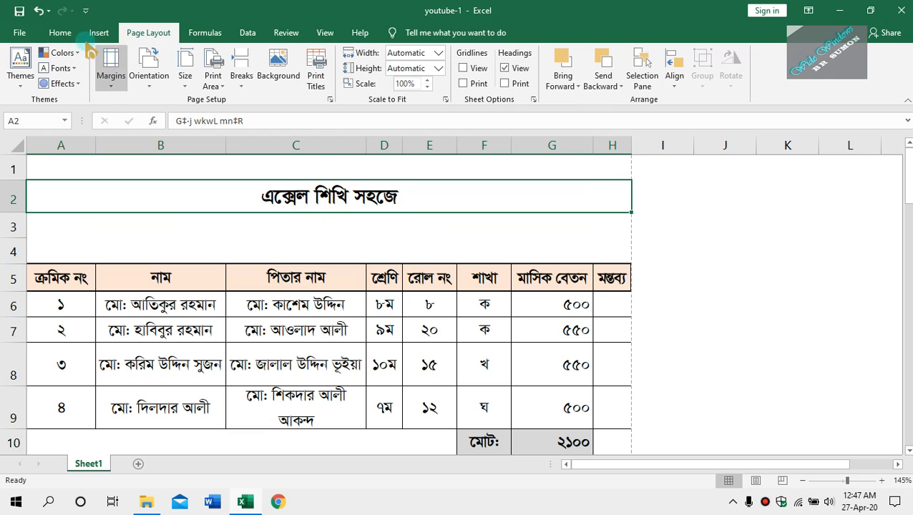
click(61, 32)
click(153, 79)
click(163, 78)
click(173, 115)
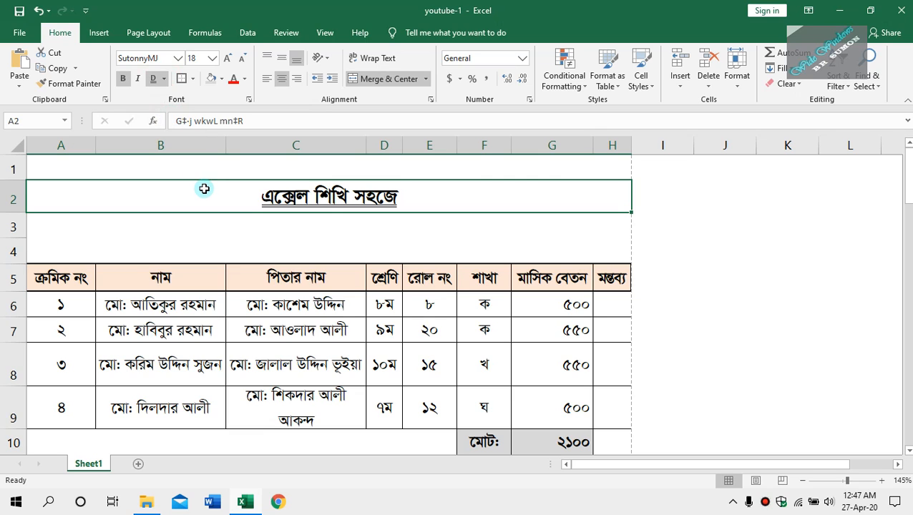
click(218, 224)
key(alt+p)
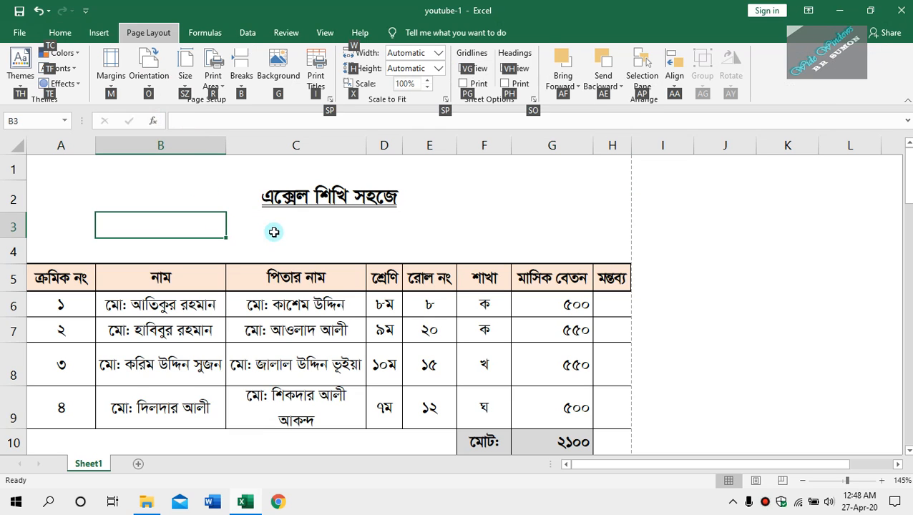
click(274, 231)
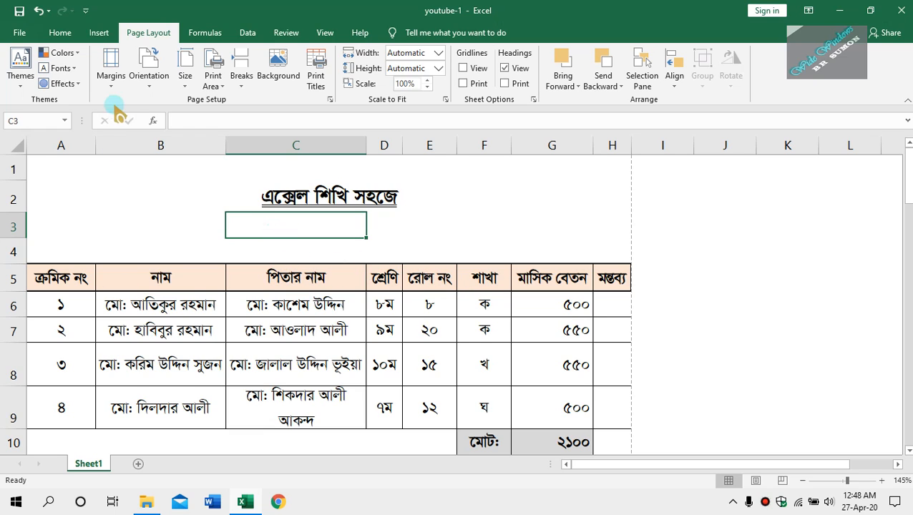
In Page Setup, choose A4 paper and set left and right margins to 0.45
click(330, 100)
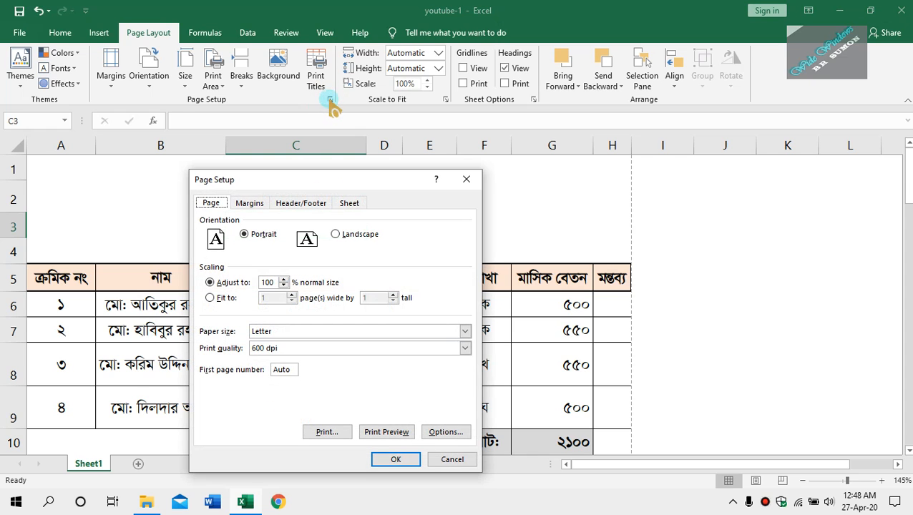
click(465, 331)
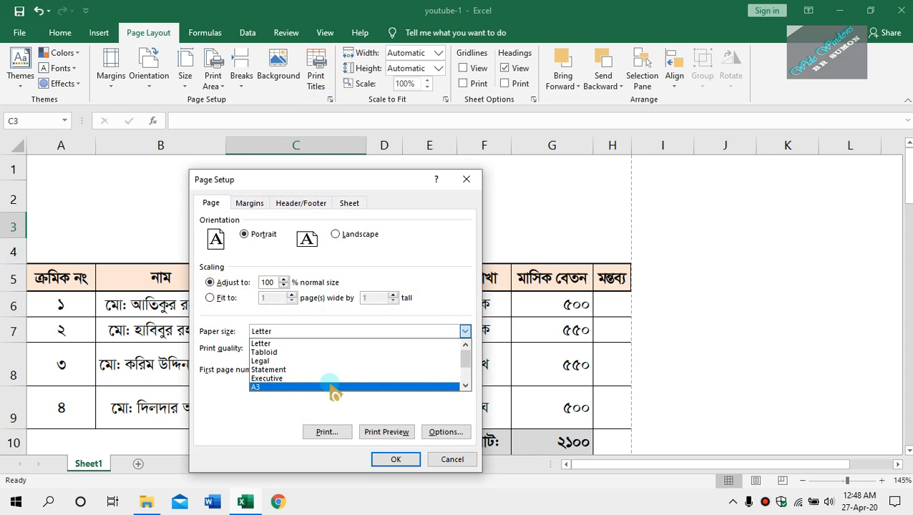
click(297, 388)
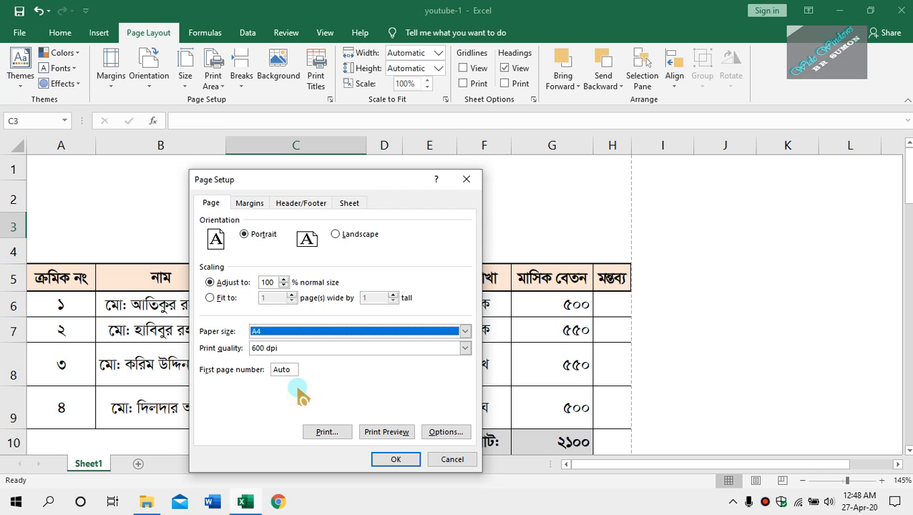
click(252, 204)
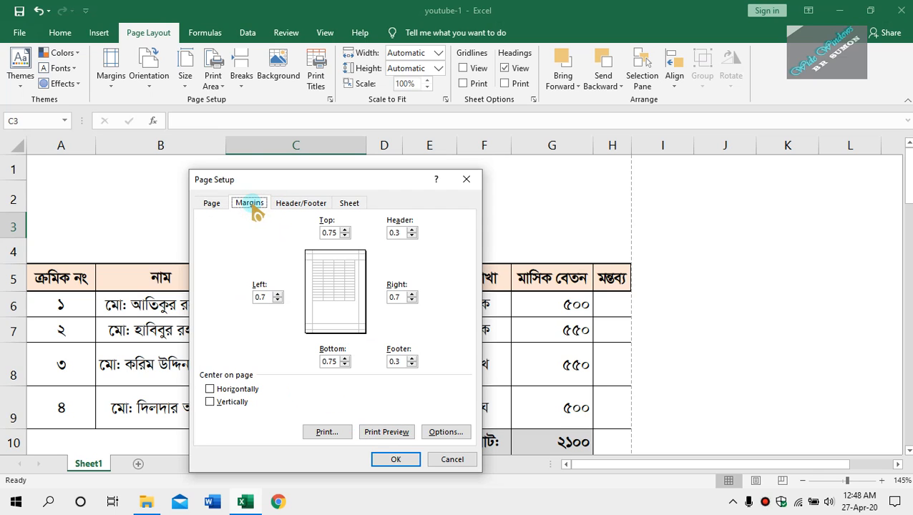
click(412, 300)
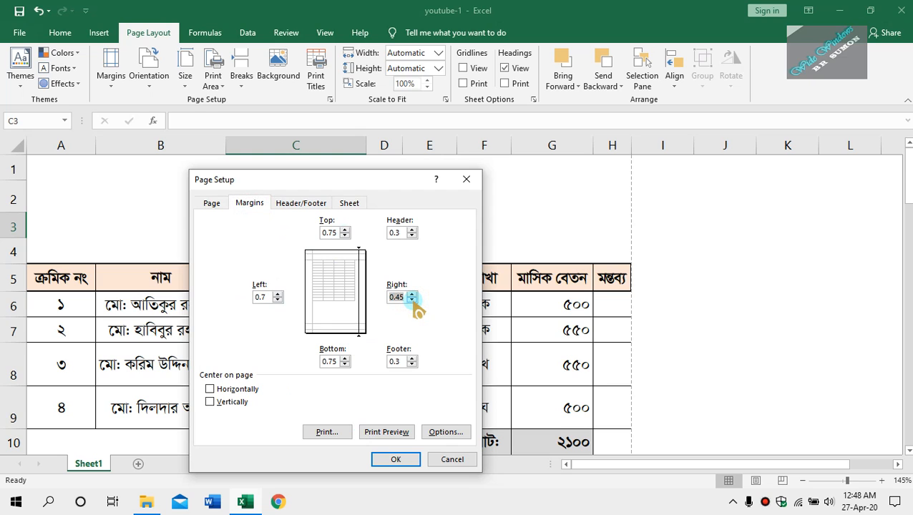
click(277, 300)
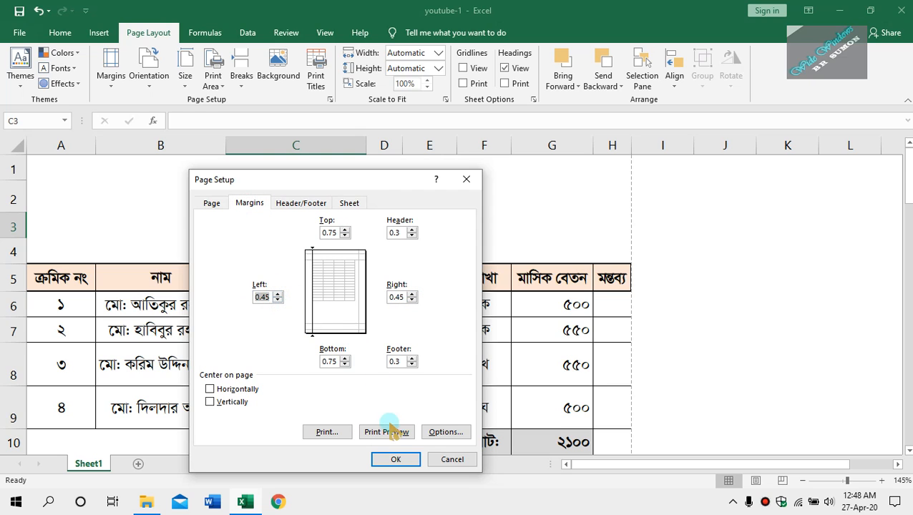
click(397, 459)
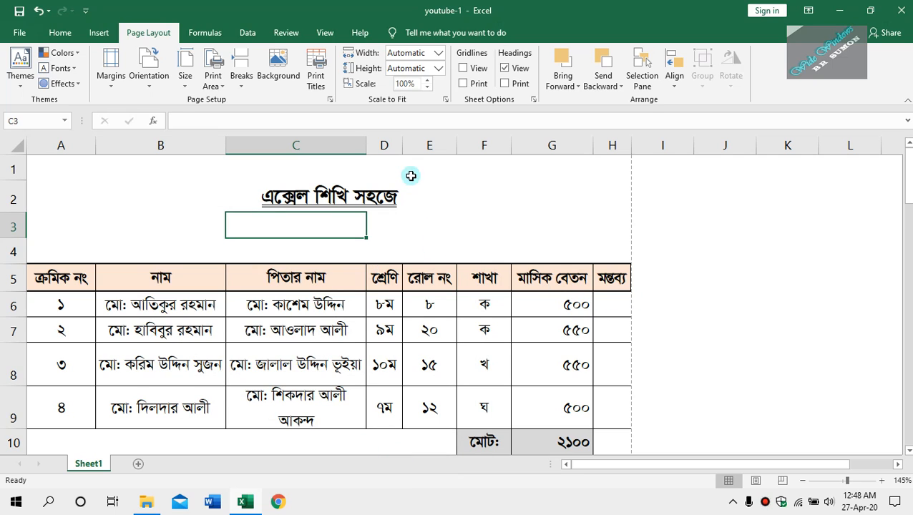
Undo the accidental column width changes
drag(387, 142, 409, 143)
click(431, 141)
click(463, 141)
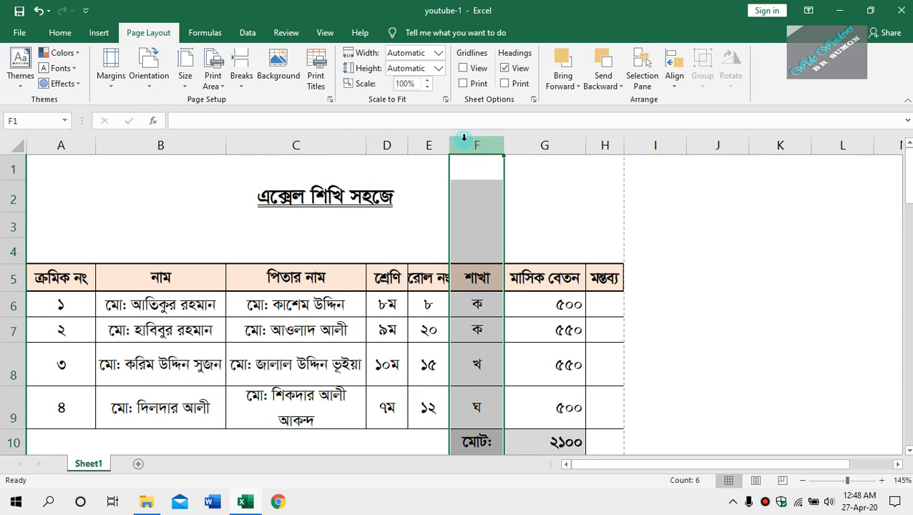
key(ctrl+z)
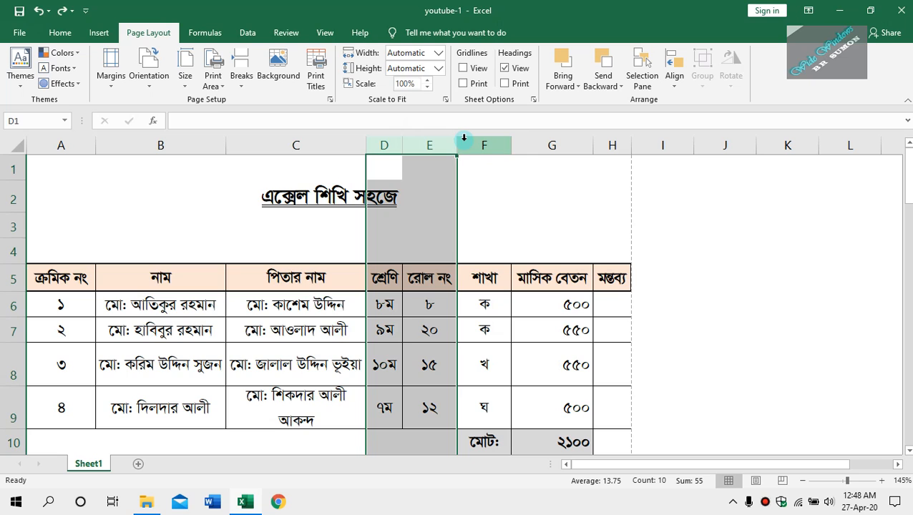
key(ctrl+z)
key(ctrl+z)
key(ctrl+z)
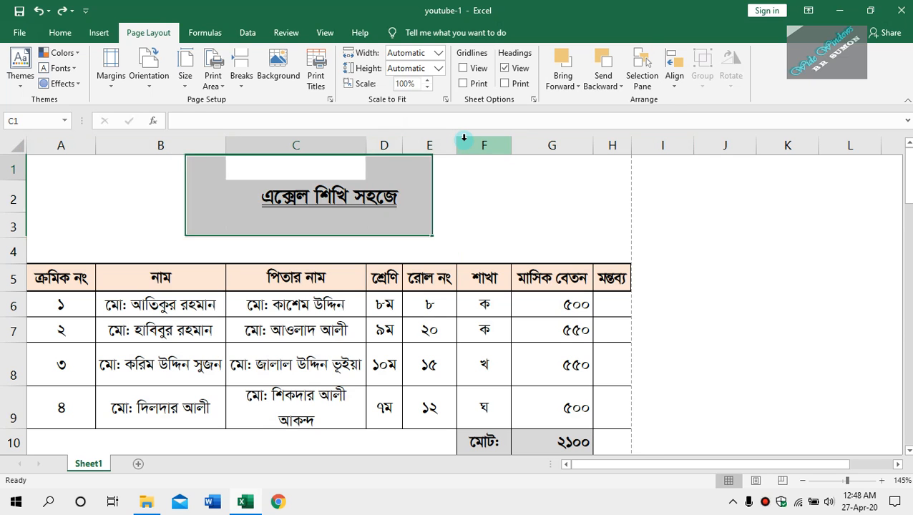
Insert three blank columns at C:E and narrow the new columns C and D
click(387, 277)
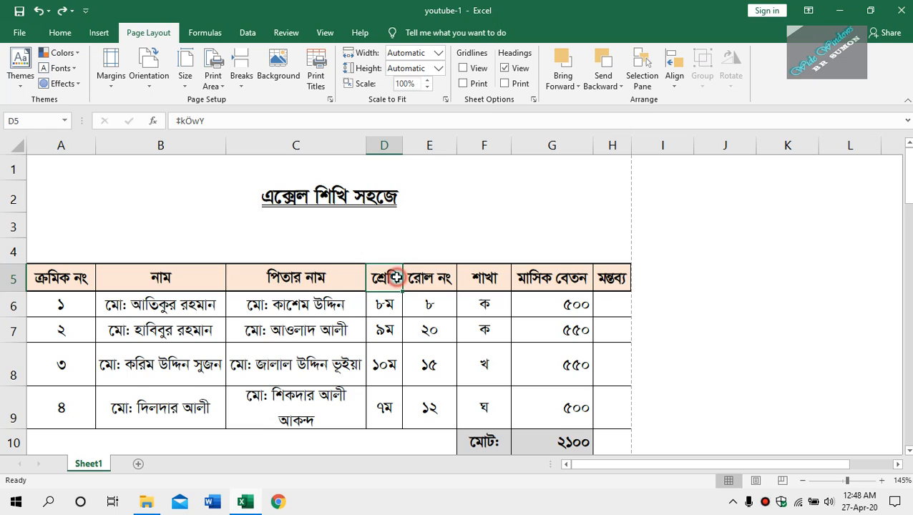
click(320, 277)
key(shift+Right)
key(shift+Right)
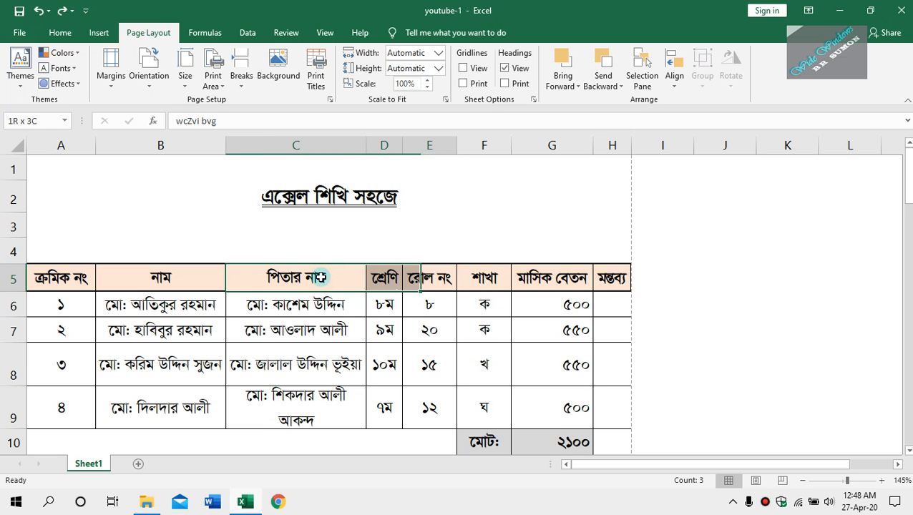
click(319, 139)
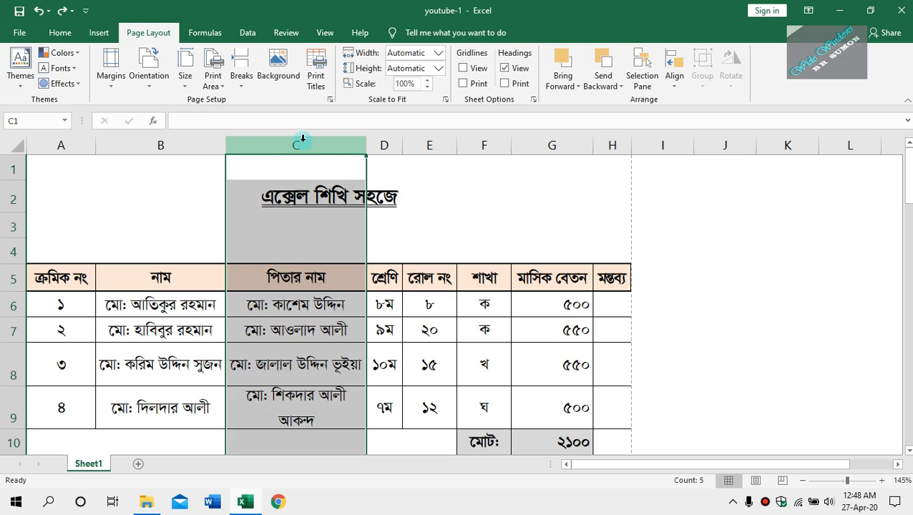
key(shift+Right)
key(shift+Right)
key(shift+Right)
key(shift+Left)
key(shift+Left)
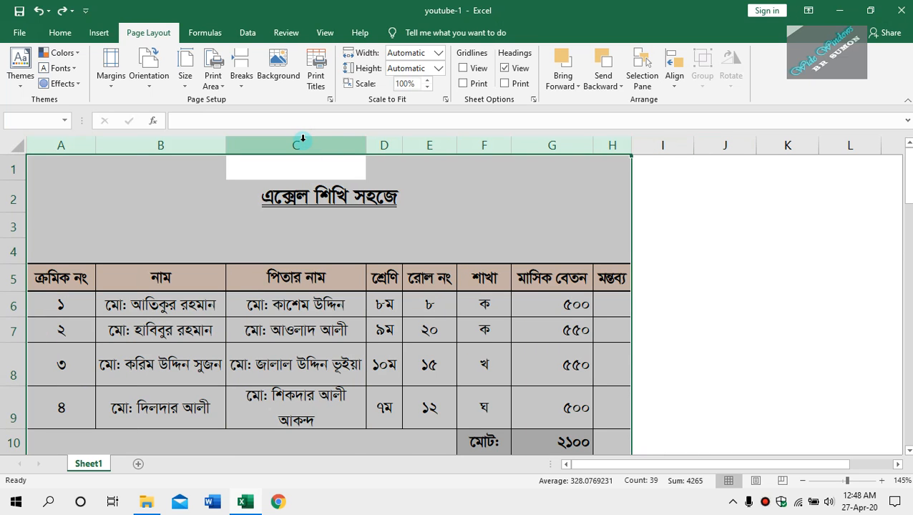
key(Left)
drag(344, 135, 408, 136)
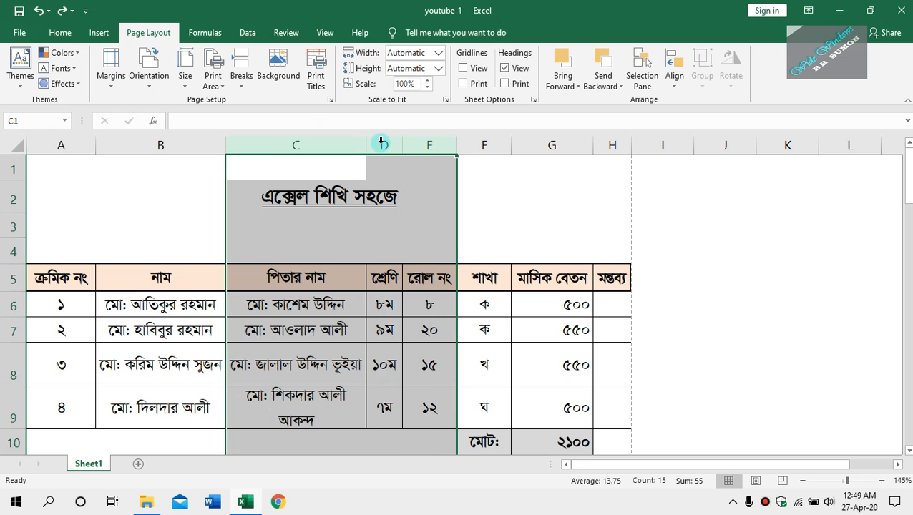
right_click(380, 143)
click(422, 239)
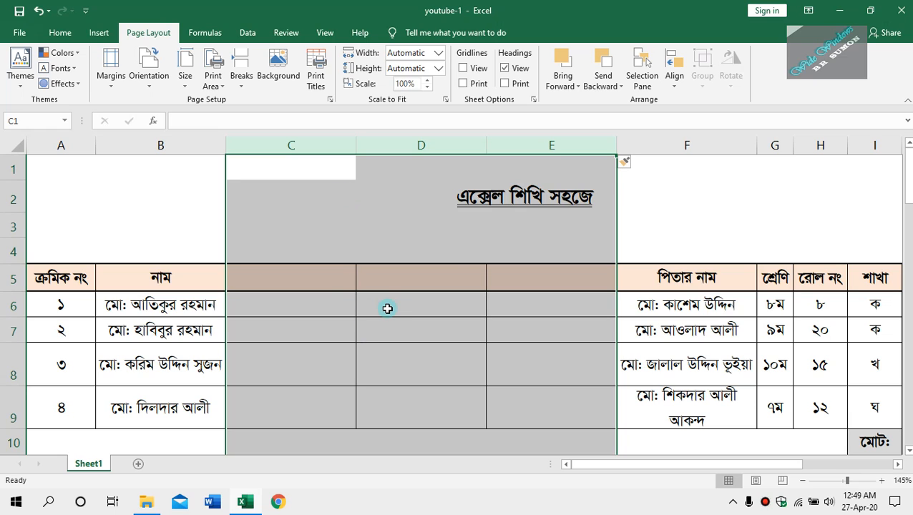
click(331, 290)
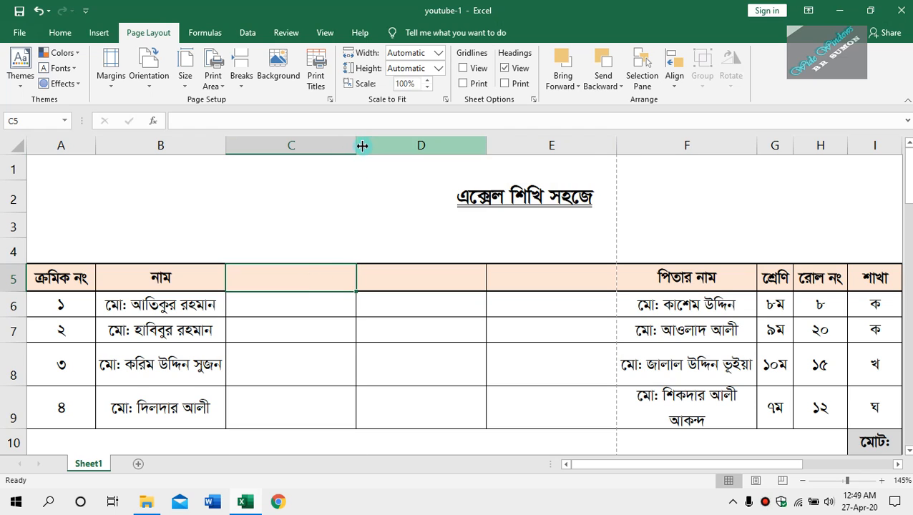
drag(356, 144, 332, 144)
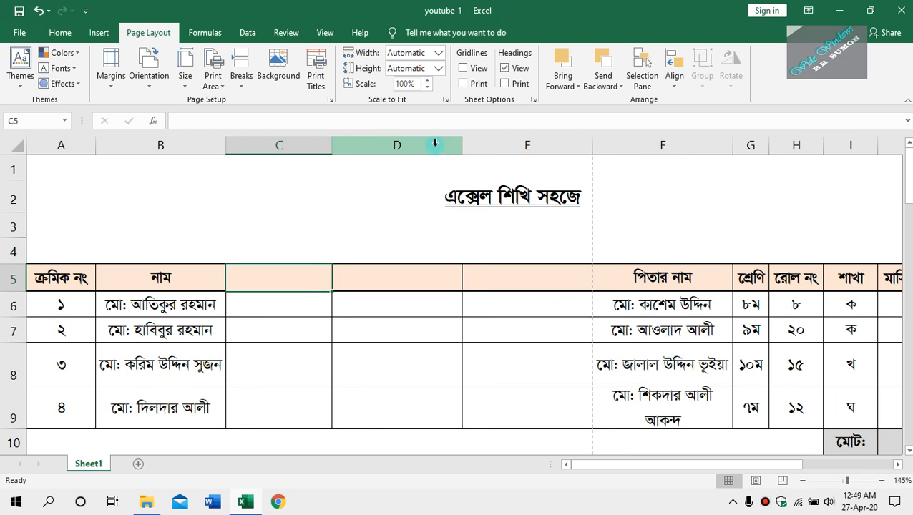
drag(461, 144, 499, 146)
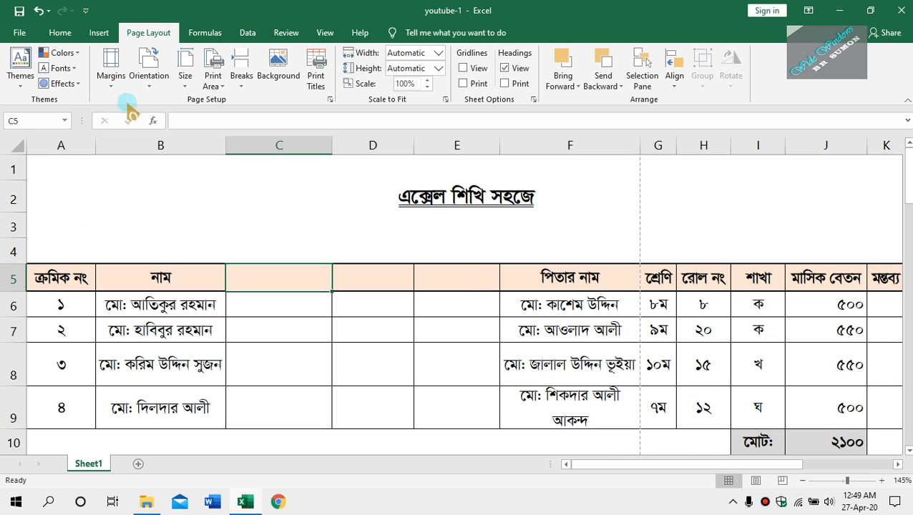
Change the page orientation to Landscape and check the A4 page in print preview
click(148, 83)
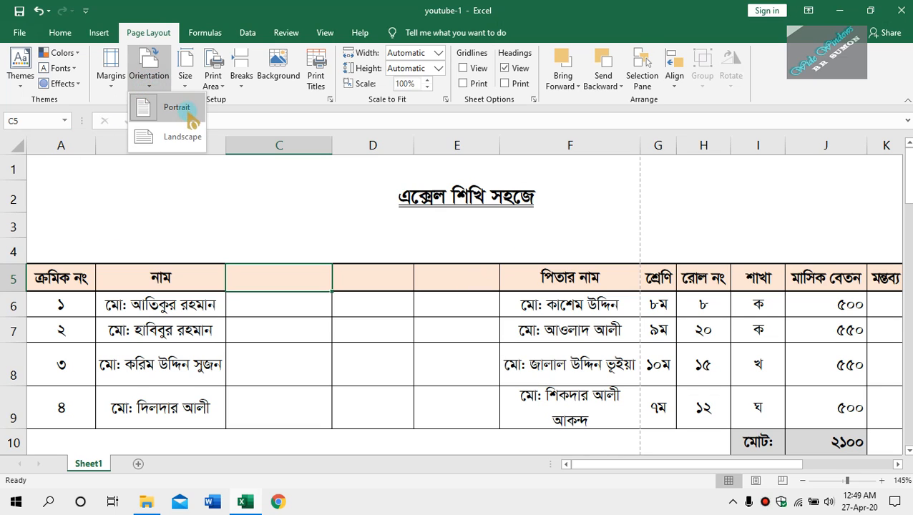
click(166, 134)
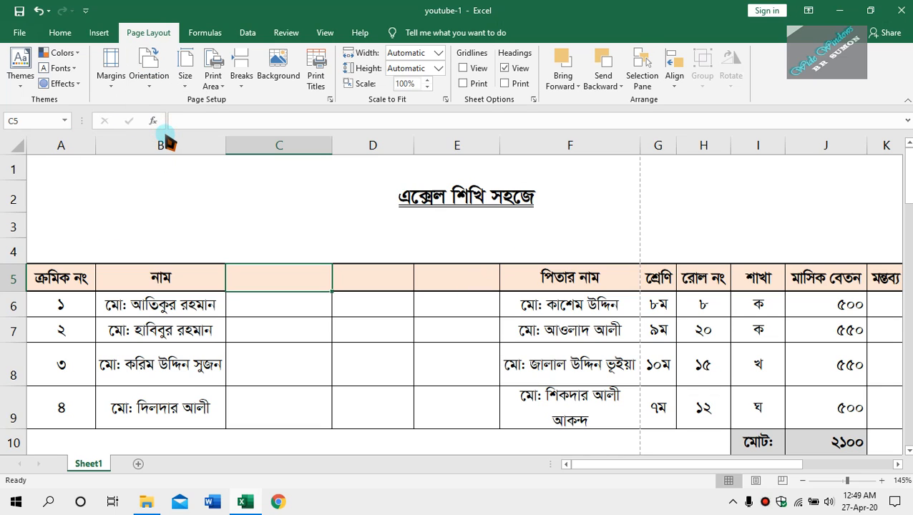
click(149, 77)
click(166, 137)
ctrl+scroll(270, 240, down, 1)
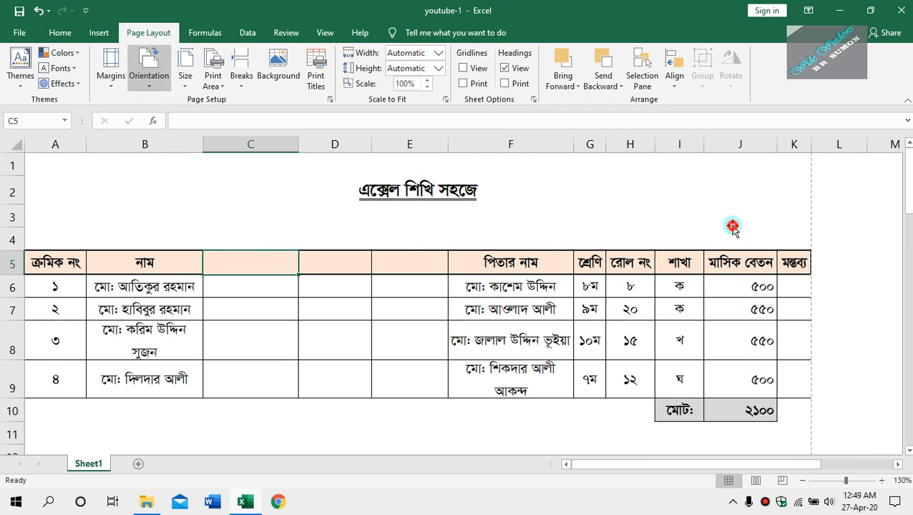
click(706, 229)
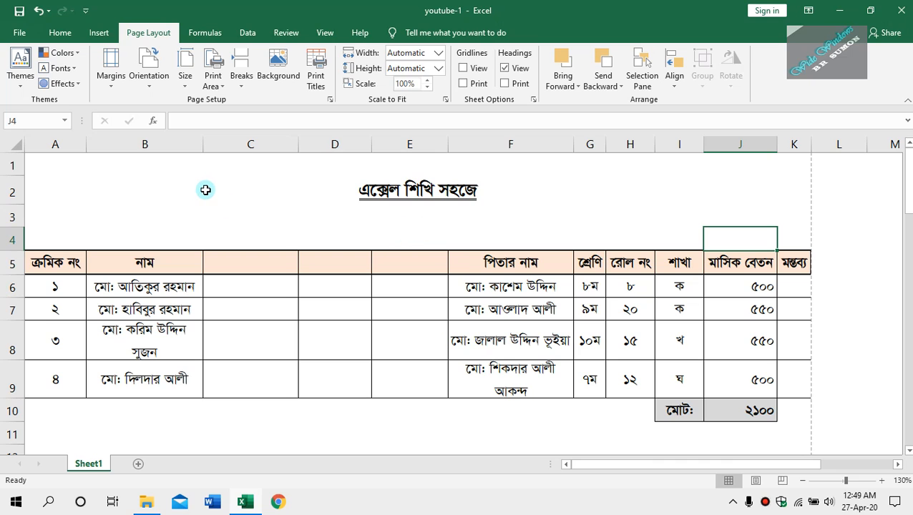
key(ctrl+p)
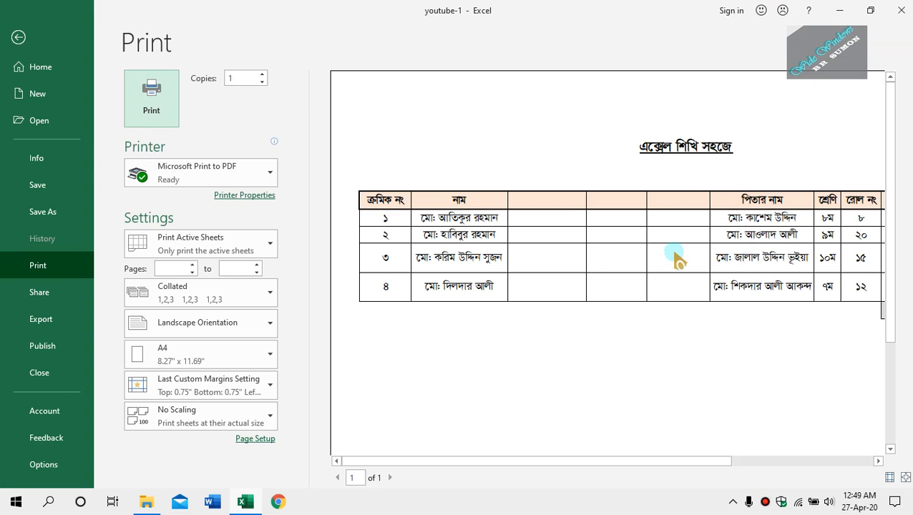
click(583, 271)
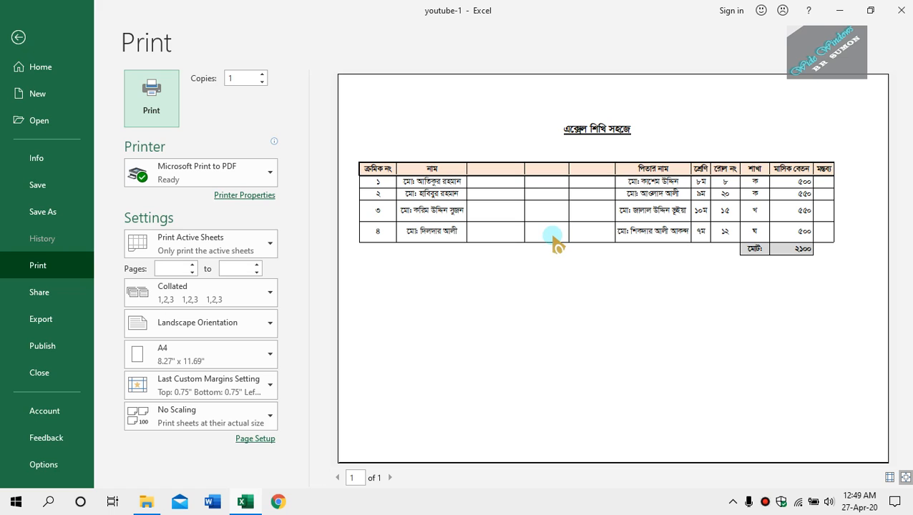
key(Return)
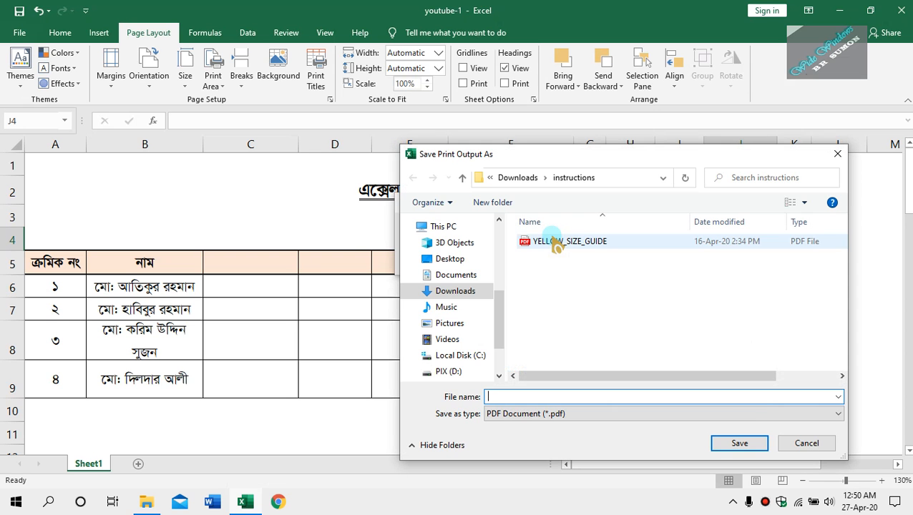
key(Escape)
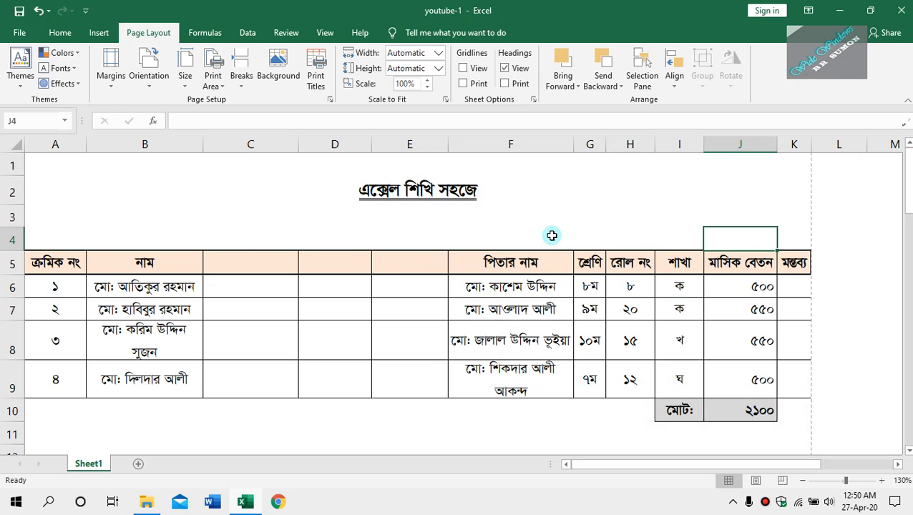
key(ctrl+p)
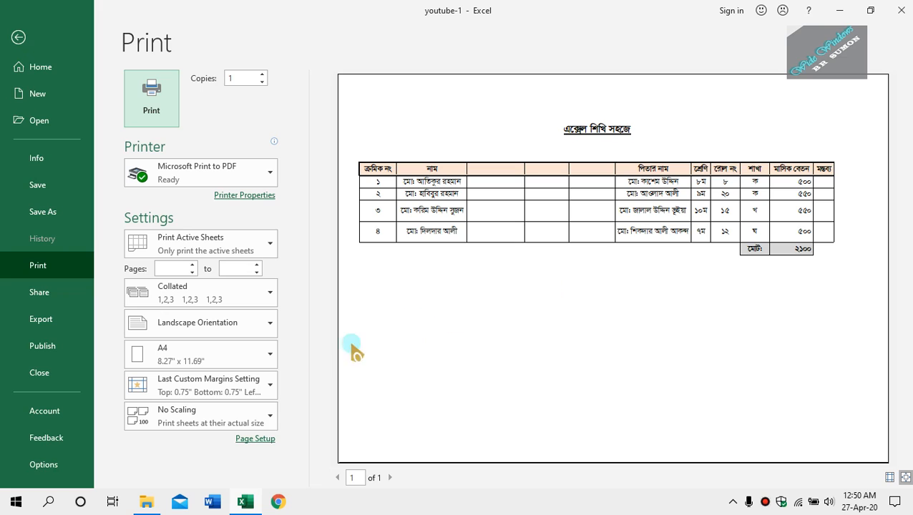
click(219, 325)
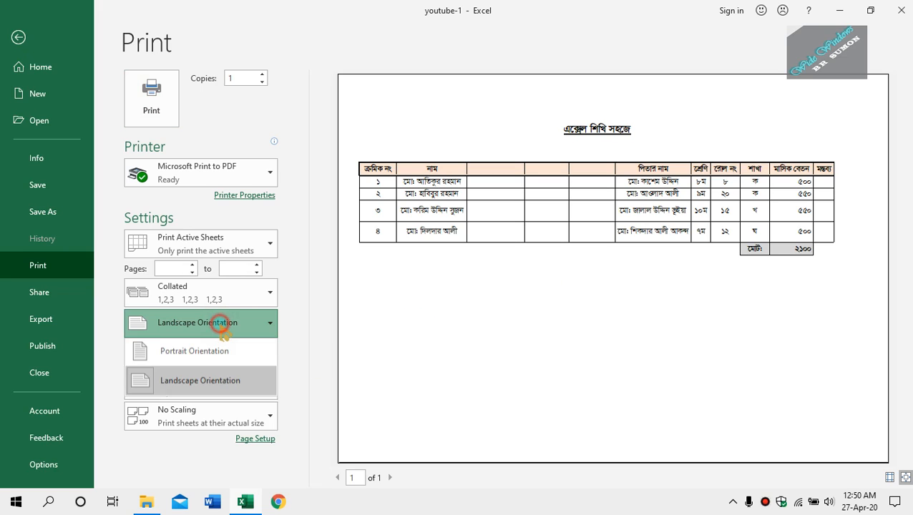
click(199, 355)
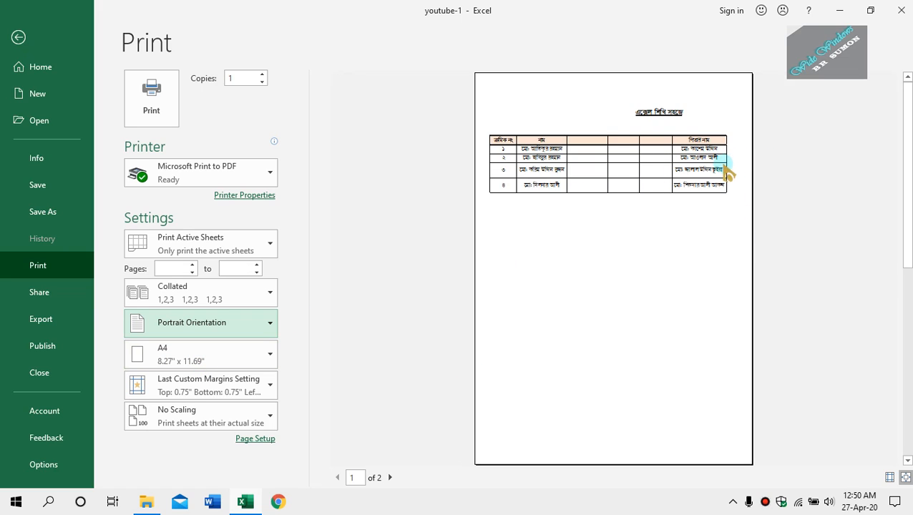
click(390, 478)
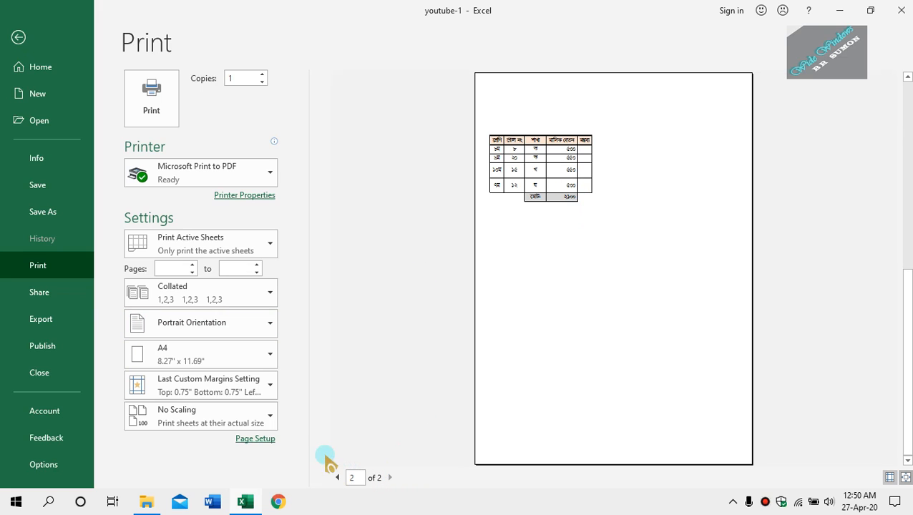
click(230, 333)
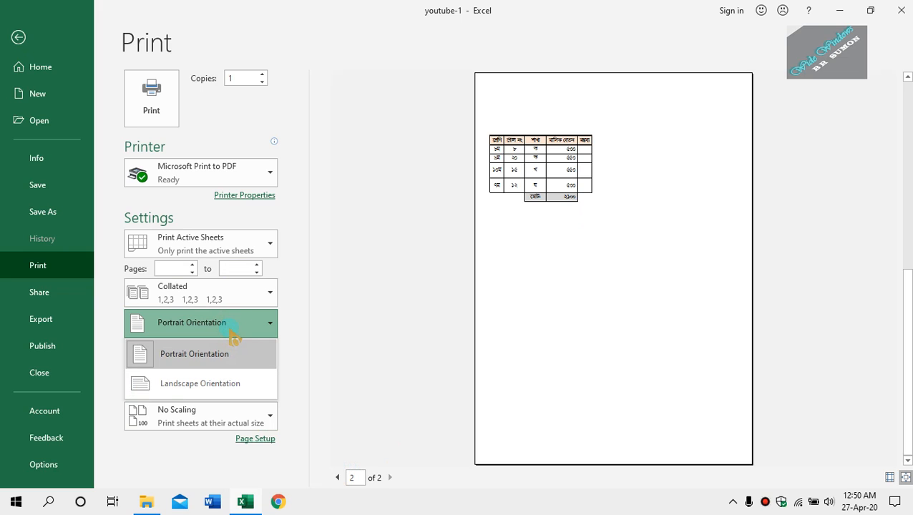
click(233, 383)
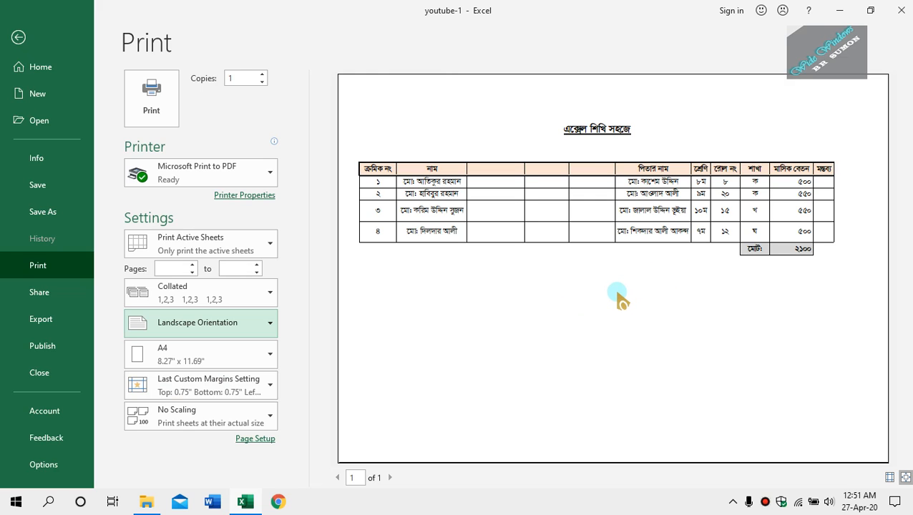
key(Escape)
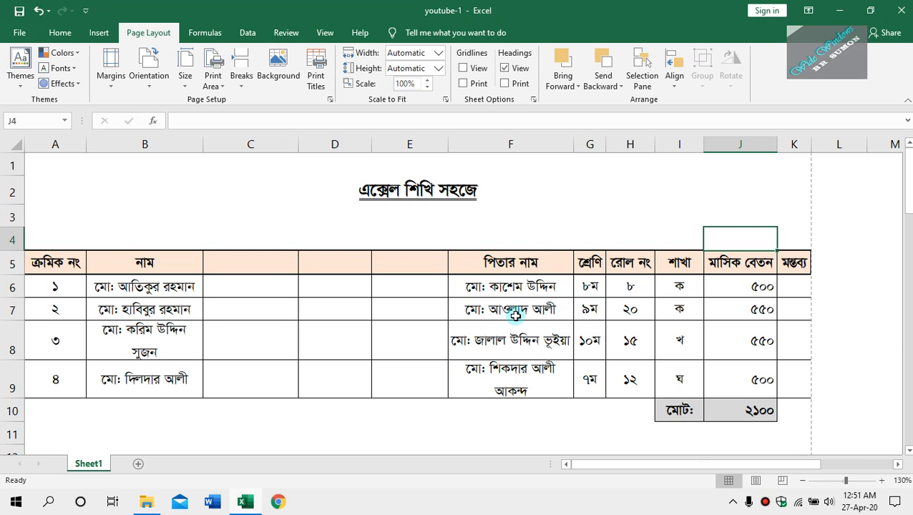
Undo the three blank columns between নাম and পিতার নাম and switch the page to Portrait
ctrl+scroll(516, 315, up, 1)
key(ctrl+z)
key(ctrl+z)
key(ctrl+z)
key(ctrl+z)
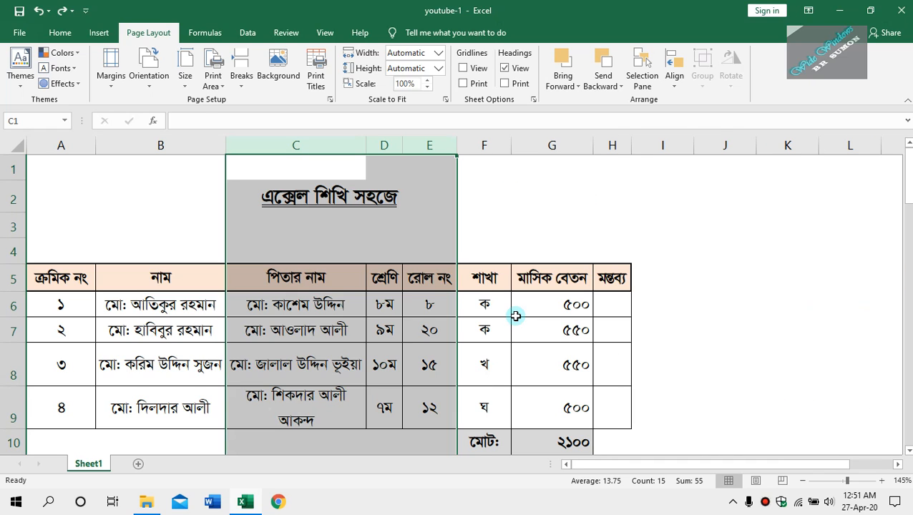
click(147, 70)
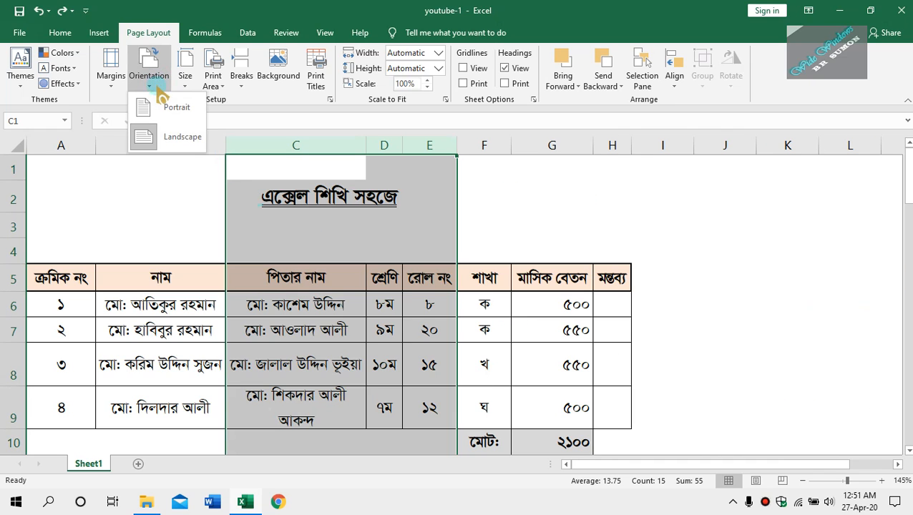
click(158, 106)
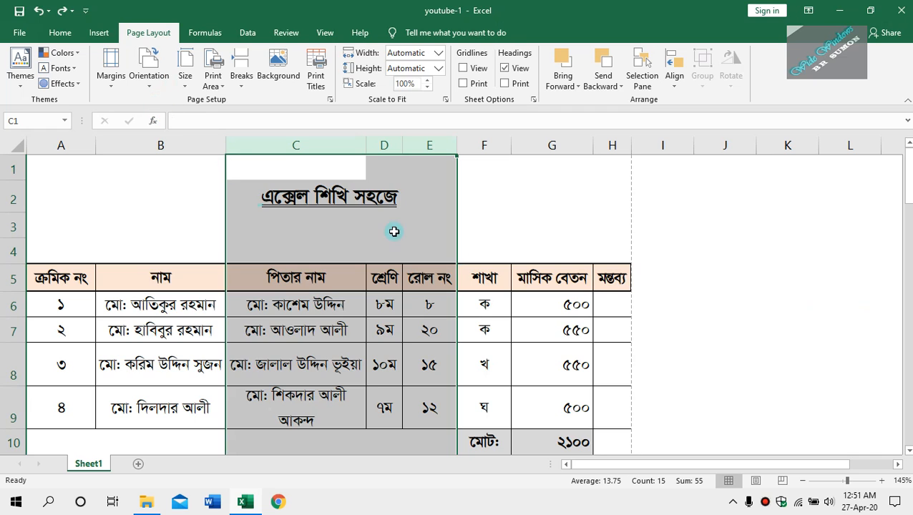
click(522, 229)
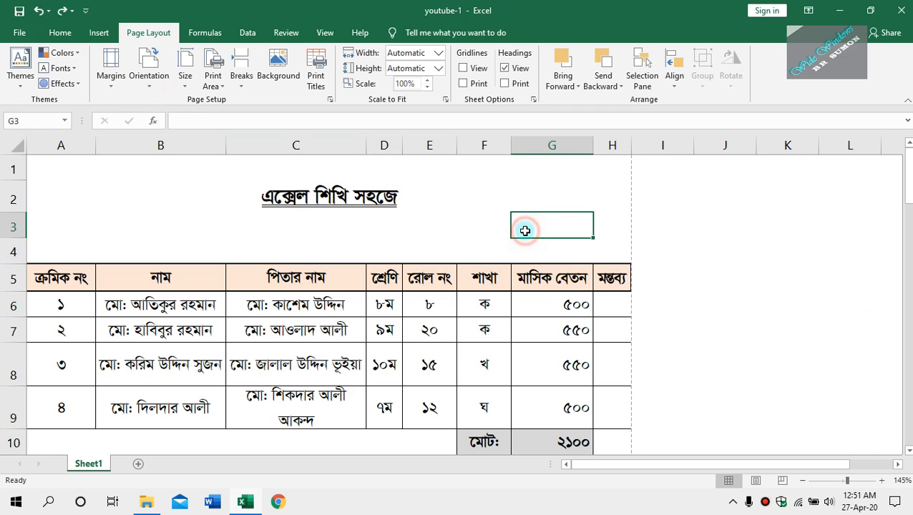
Switch to Page Layout view and scroll over the eight-column table on its portrait page
click(756, 481)
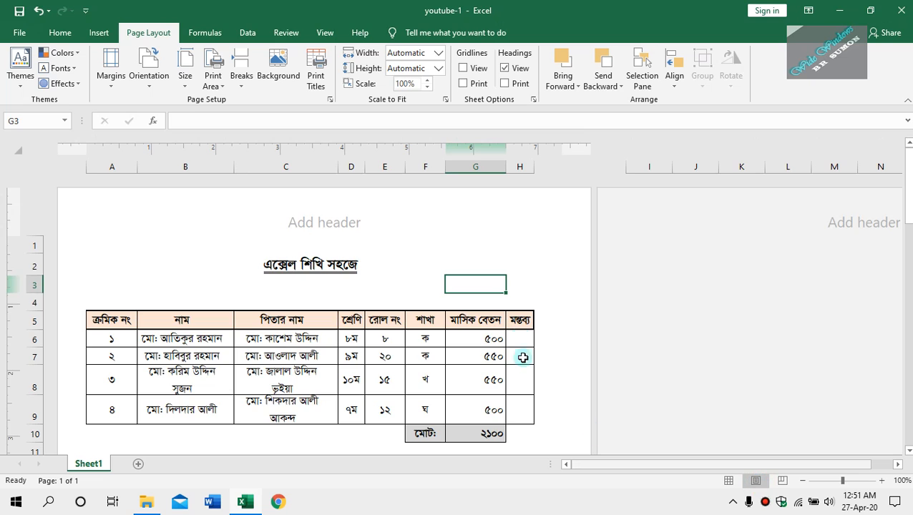
scroll(545, 336, down, 7)
scroll(545, 347, down, 4)
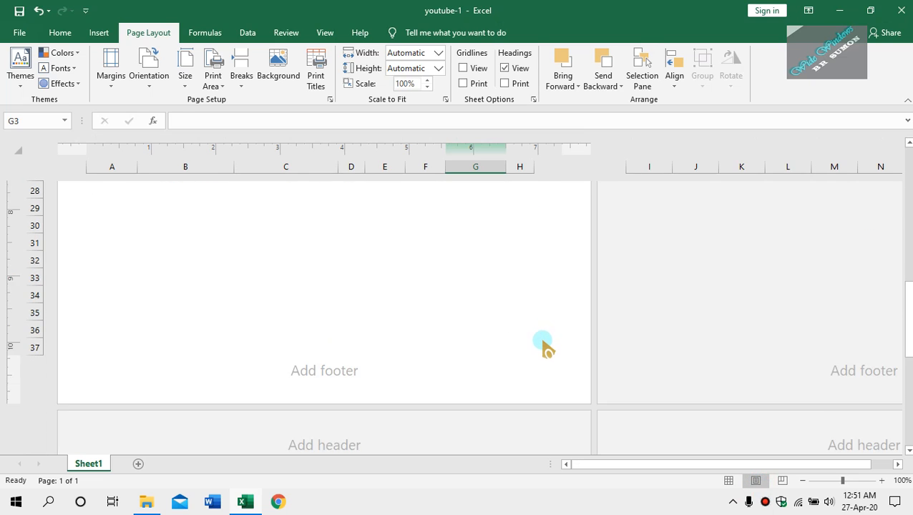
scroll(545, 347, up, 8)
scroll(546, 347, up, 3)
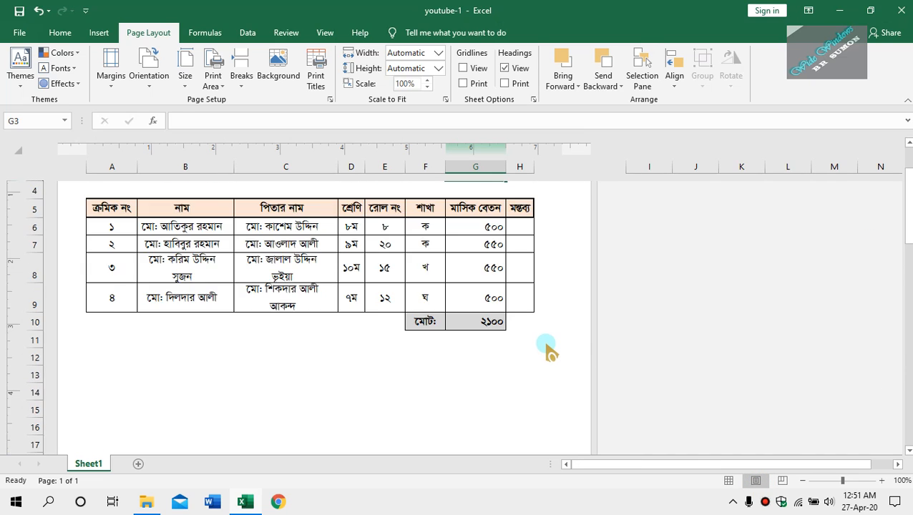
scroll(551, 356, down, 3)
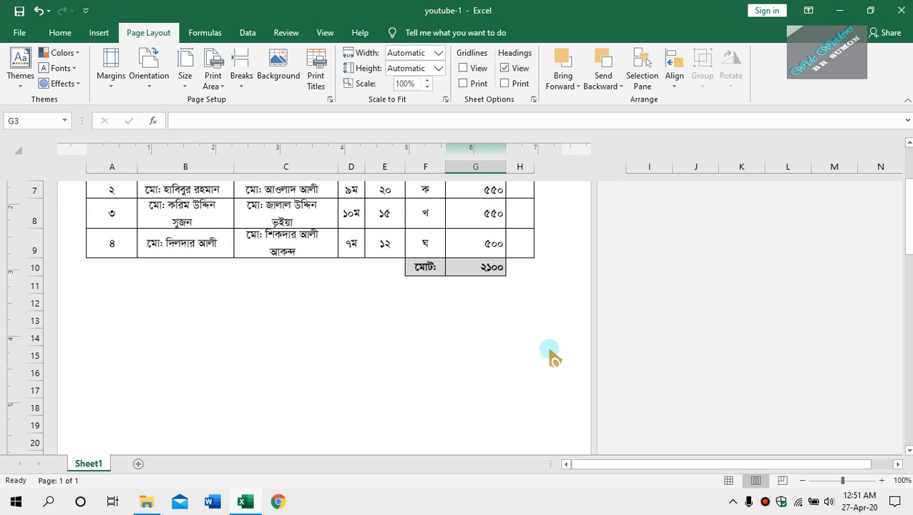